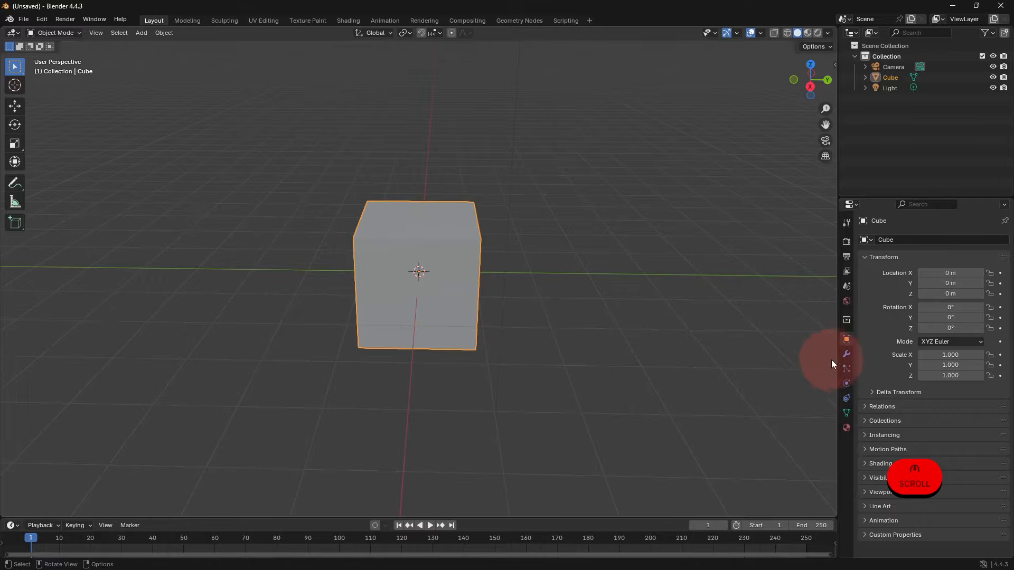
- Add a Subdivision Surface modifier to the default cube
{"action": "left_click", "coordinate": [846, 354]}
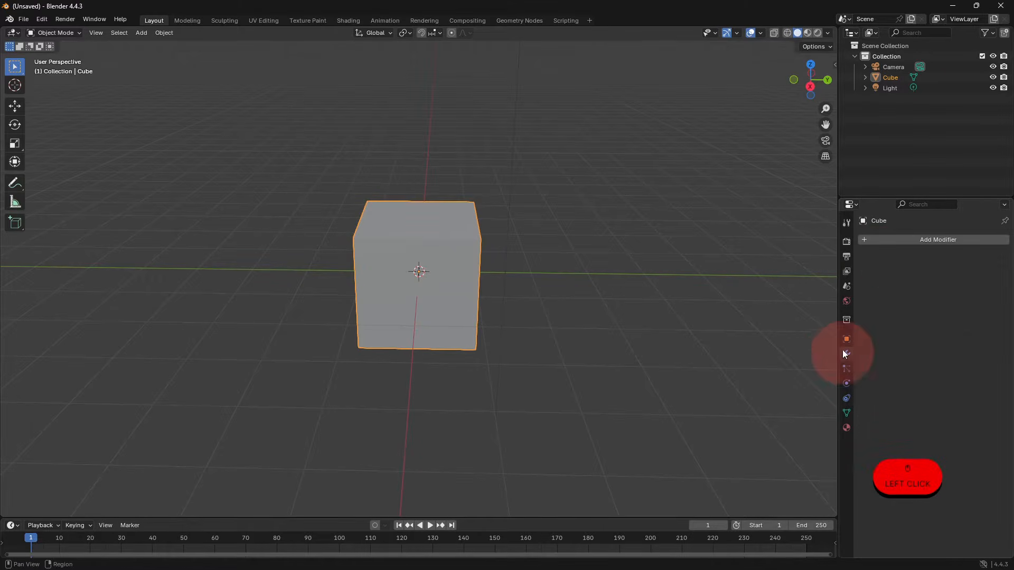
{"action": "left_click", "coordinate": [896, 242]}
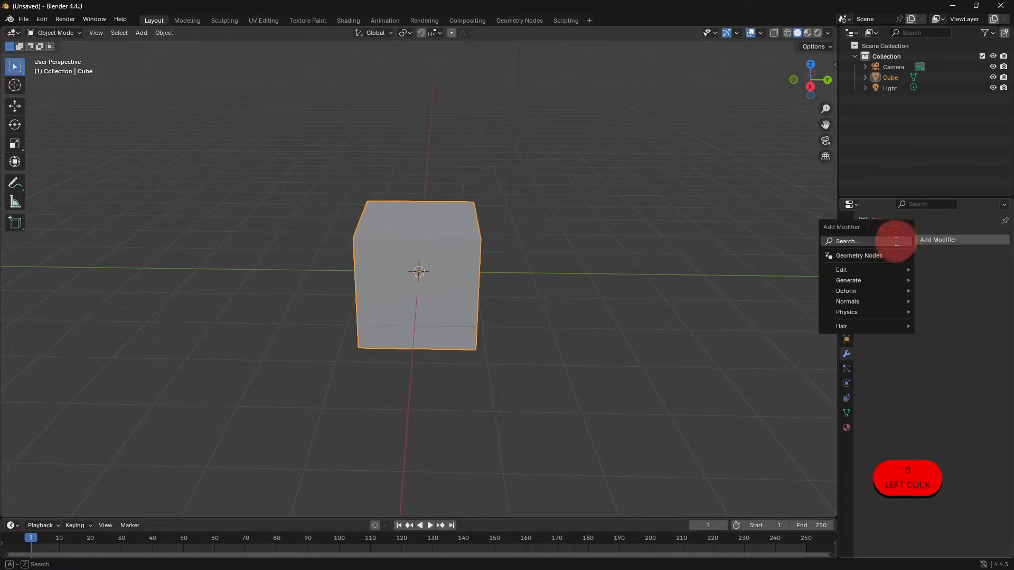
{"action": "type", "text": "sub"}
{"action": "left_click", "coordinate": [856, 257]}
- Scale the subdivided cube up uniformly to roughly twice its size
{"action": "scroll", "coordinate": [540, 326], "scroll_direction": "up", "scroll_amount": 2}
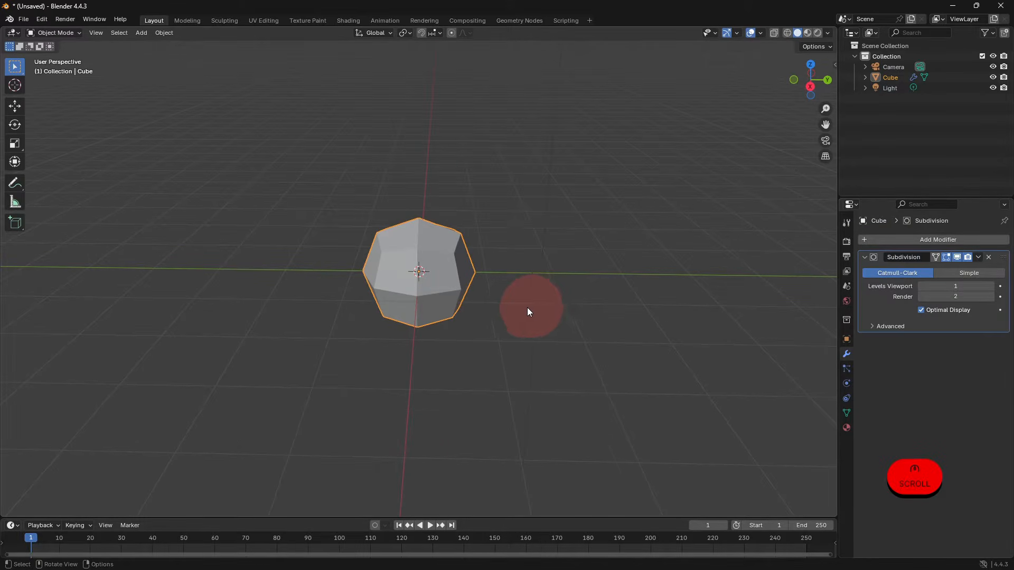
{"action": "key", "text": "s"}
{"action": "left_click", "coordinate": [590, 311]}
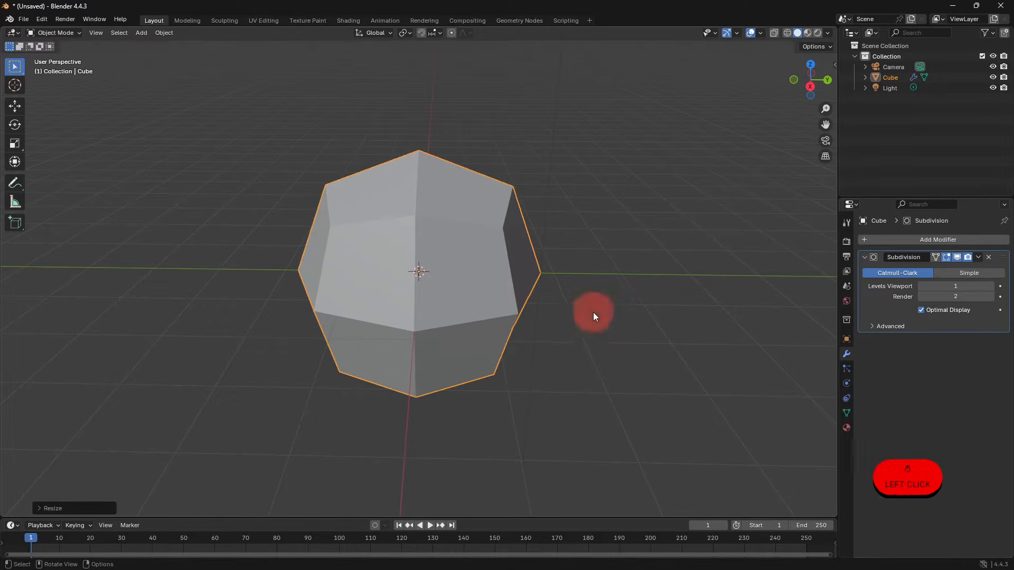
{"action": "scroll", "coordinate": [581, 333], "scroll_direction": "down", "scroll_amount": 2}
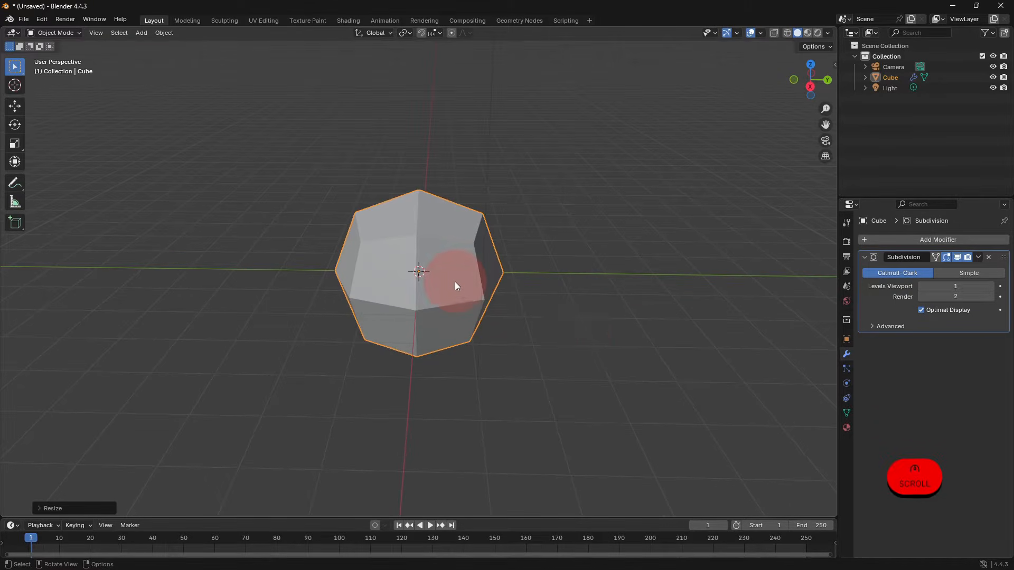
- In face selection of Edit Mode, extrude the cube's top face a short way upward and scale it inward to taper the top
{"action": "left_click", "coordinate": [444, 274]}
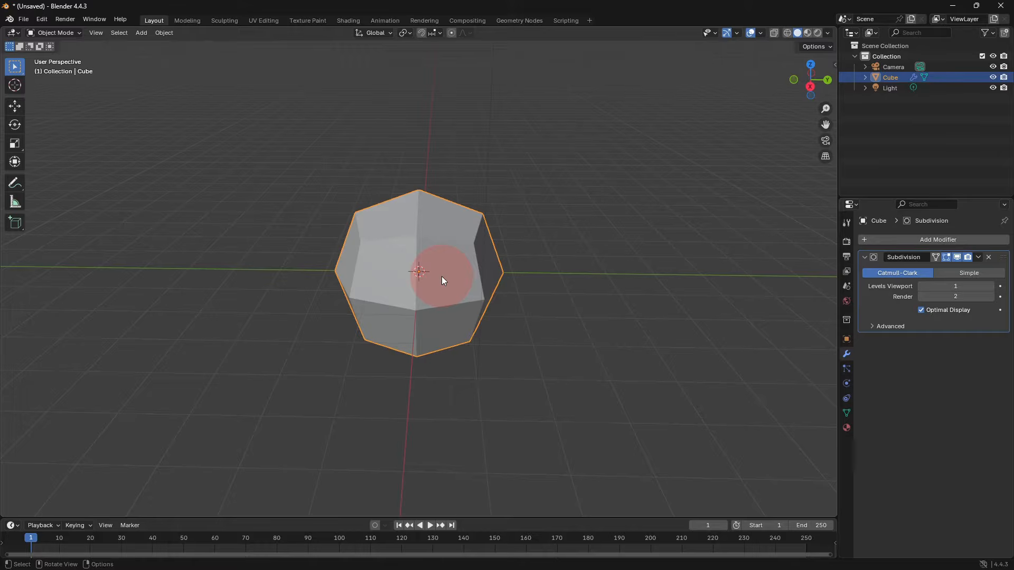
{"action": "key", "text": "Tab"}
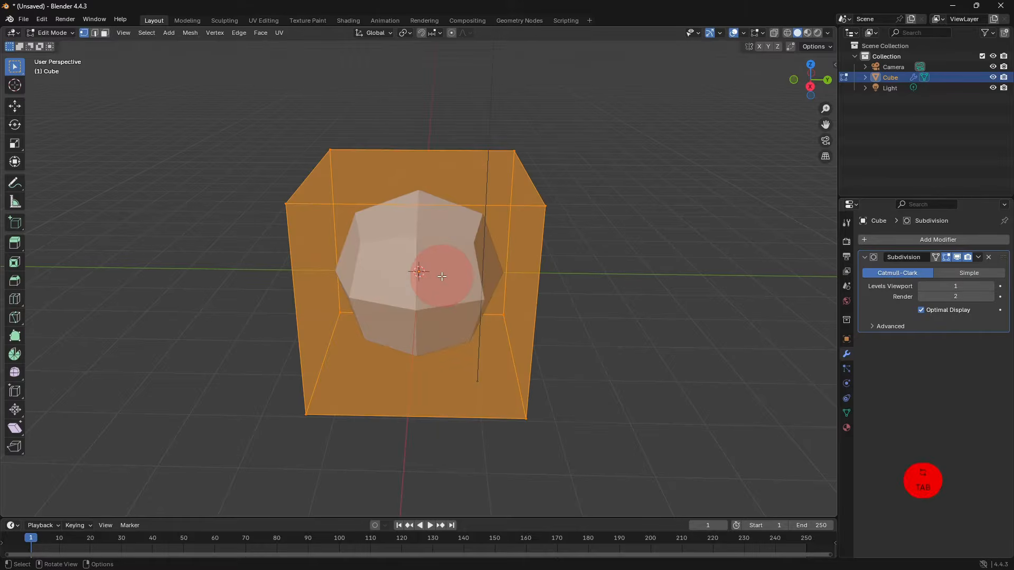
{"action": "left_click", "coordinate": [105, 34]}
{"action": "left_click", "coordinate": [477, 183]}
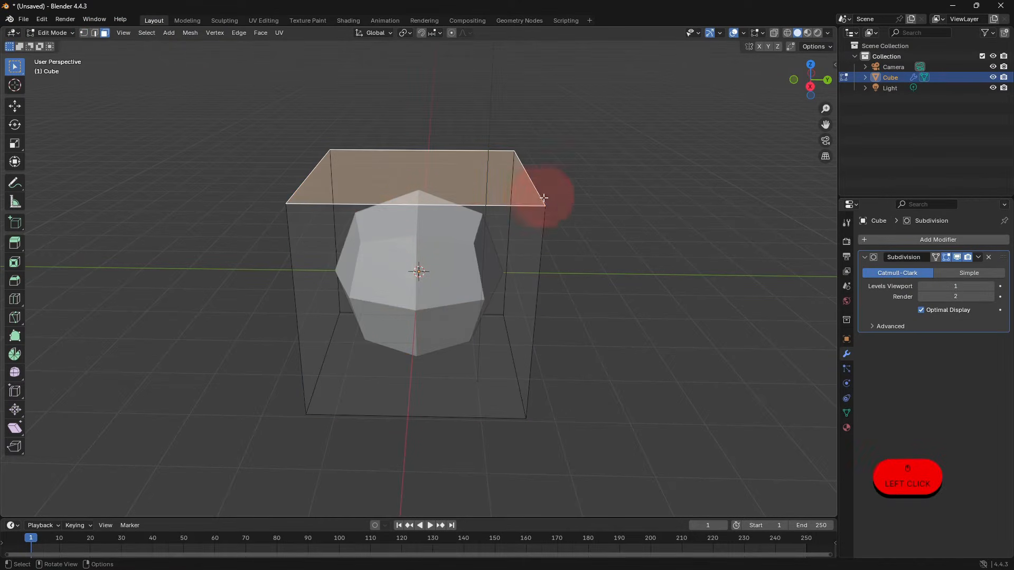
{"action": "key", "text": "e"}
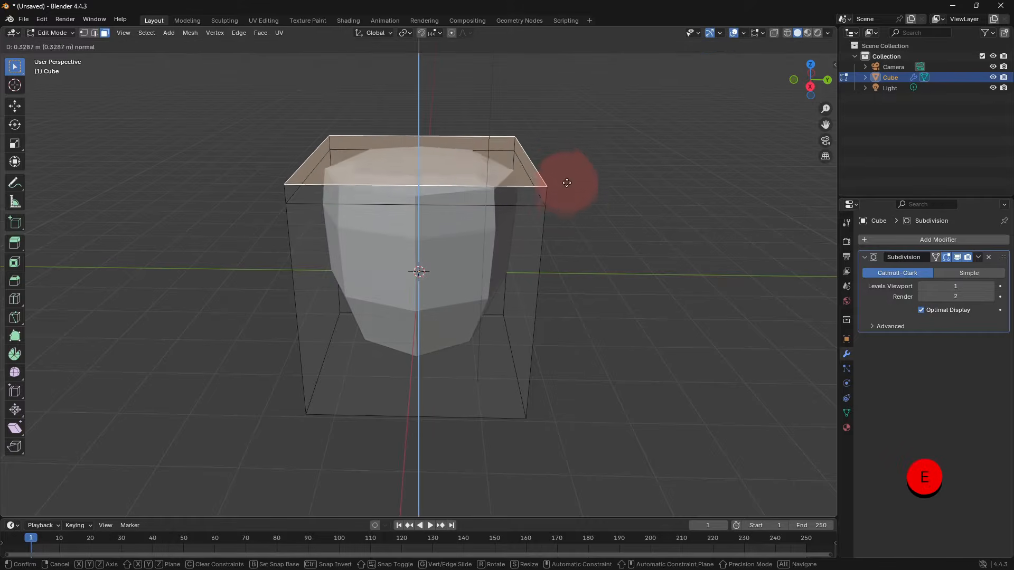
{"action": "left_click", "coordinate": [564, 163]}
{"action": "key", "text": "s"}
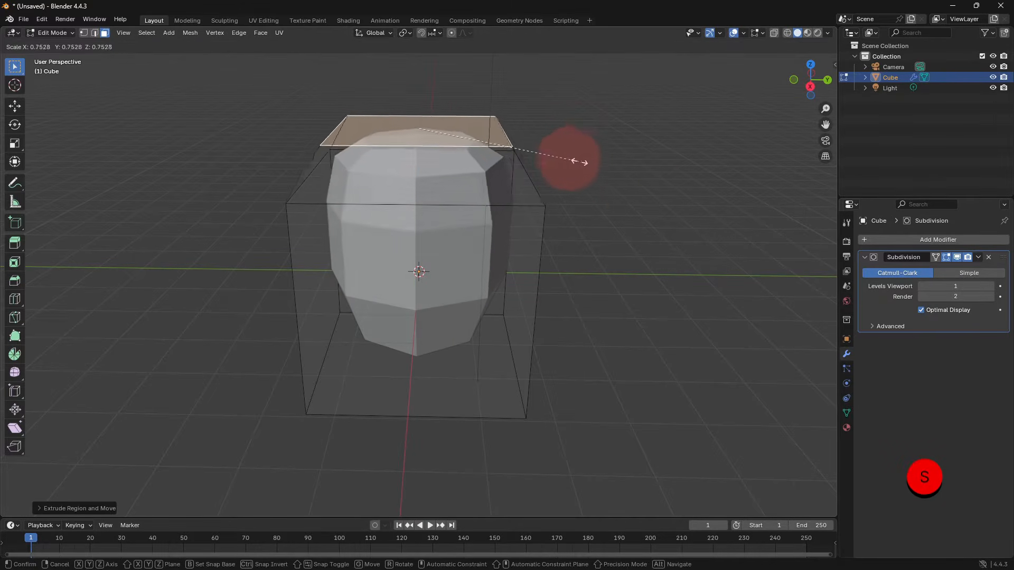
{"action": "left_click", "coordinate": [515, 177]}
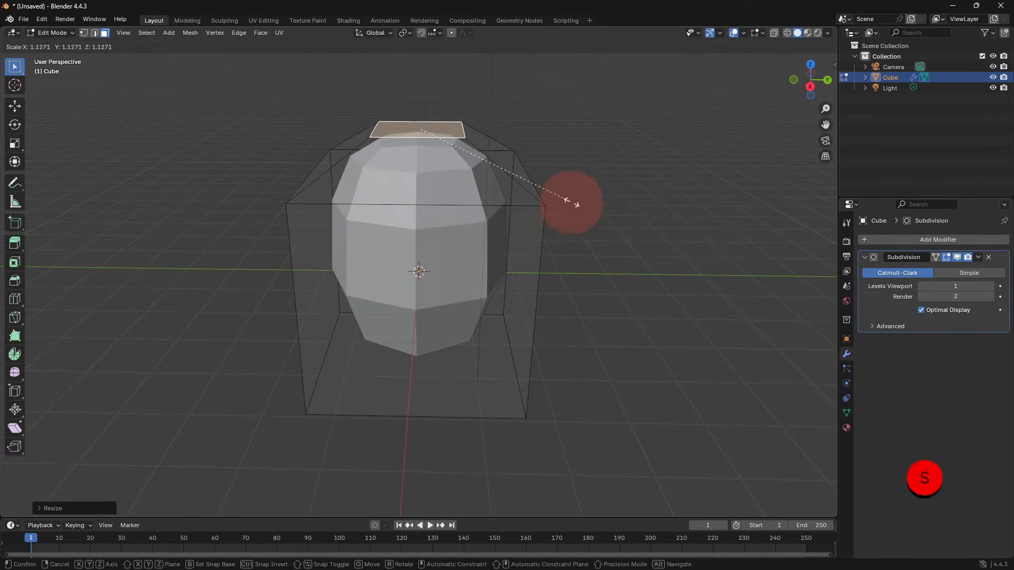
- Move the cube's bottom face a short way upward along Z to shorten the lower part of the body
{"action": "middle_click_drag", "start_coordinate": [589, 204], "coordinate": [587, 243]}
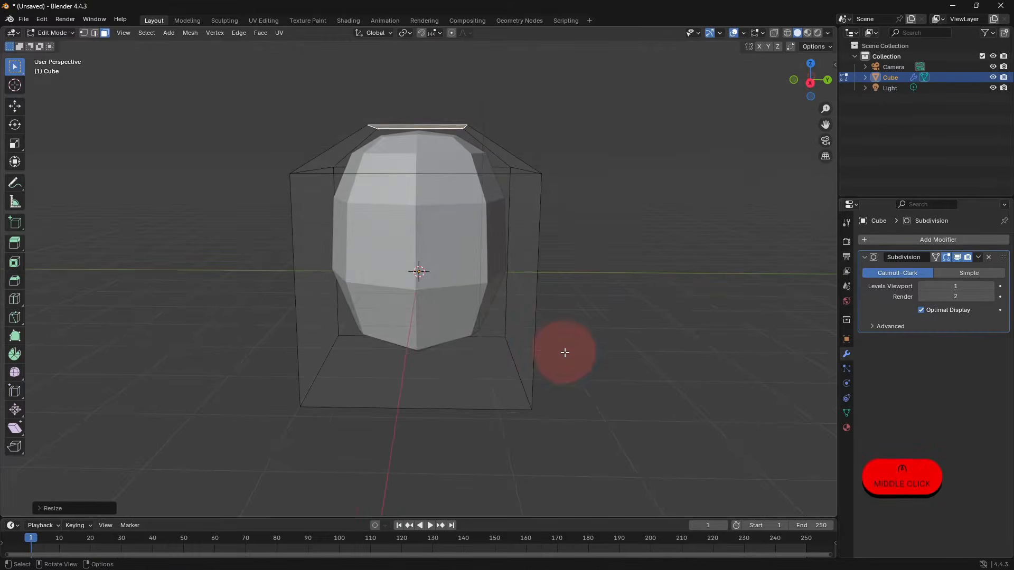
{"action": "middle_click_drag", "start_coordinate": [562, 351], "coordinate": [554, 301]}
{"action": "left_click", "coordinate": [466, 374]}
{"action": "middle_click_drag", "start_coordinate": [501, 357], "coordinate": [515, 395]}
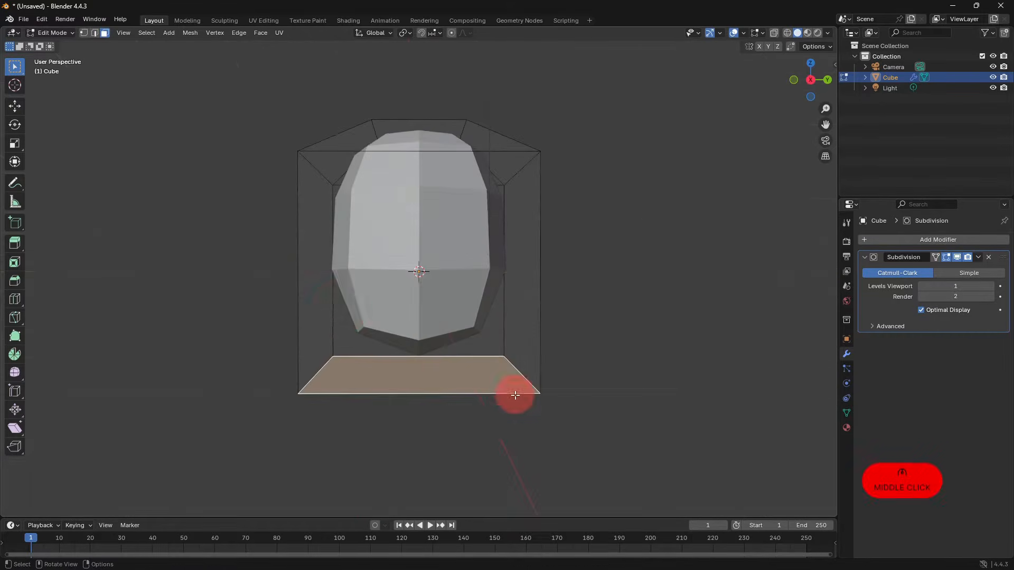
{"action": "left_click", "coordinate": [14, 113]}
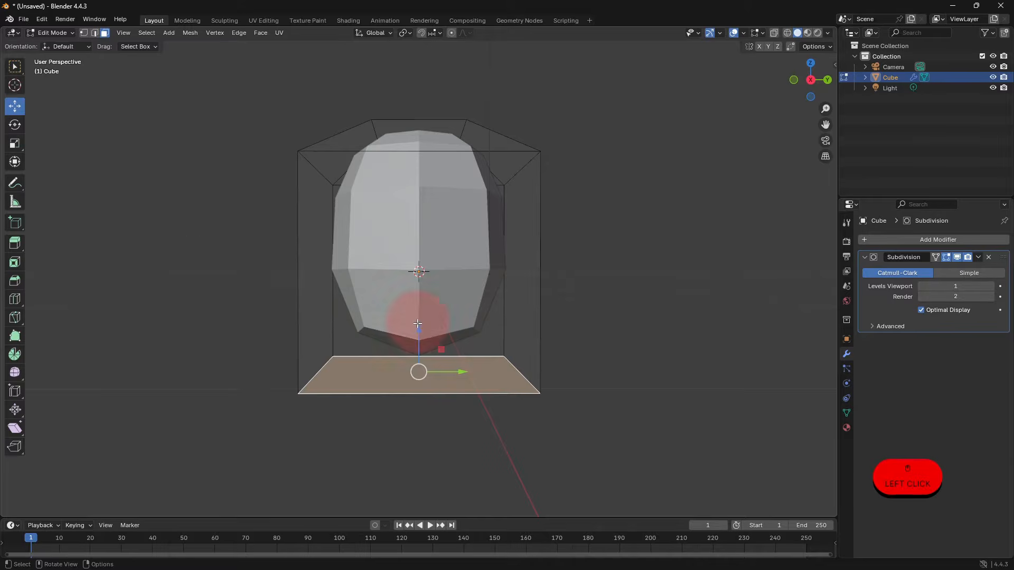
{"action": "left_click_drag", "start_coordinate": [414, 317], "coordinate": [426, 293]}
{"action": "middle_click_drag", "start_coordinate": [465, 317], "coordinate": [510, 335]}
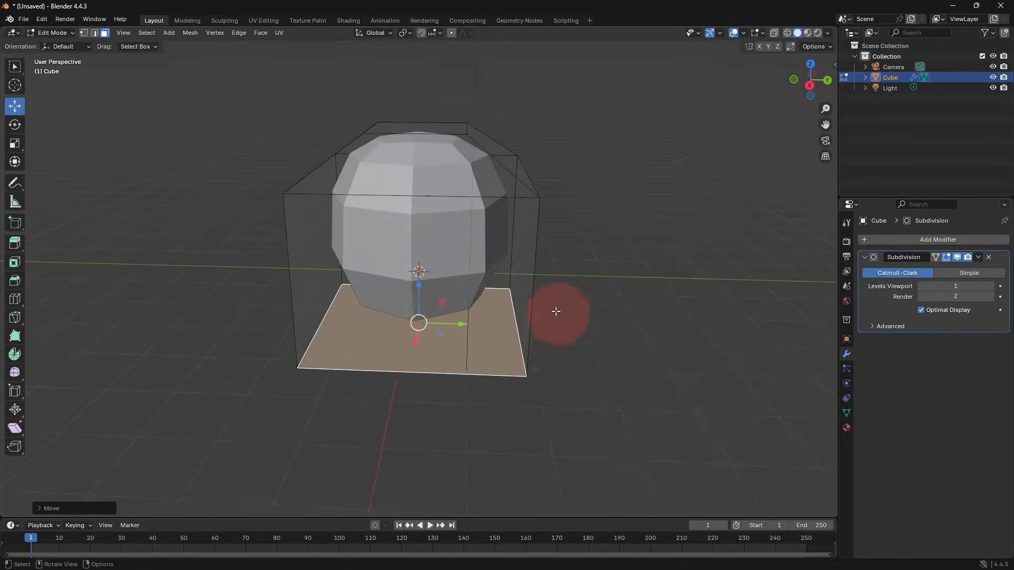
- Raise the small top face about 0.45 m along Z and return to Object Mode
{"action": "left_click", "coordinate": [428, 131]}
{"action": "scroll", "coordinate": [420, 100], "scroll_direction": "down", "scroll_amount": 5}
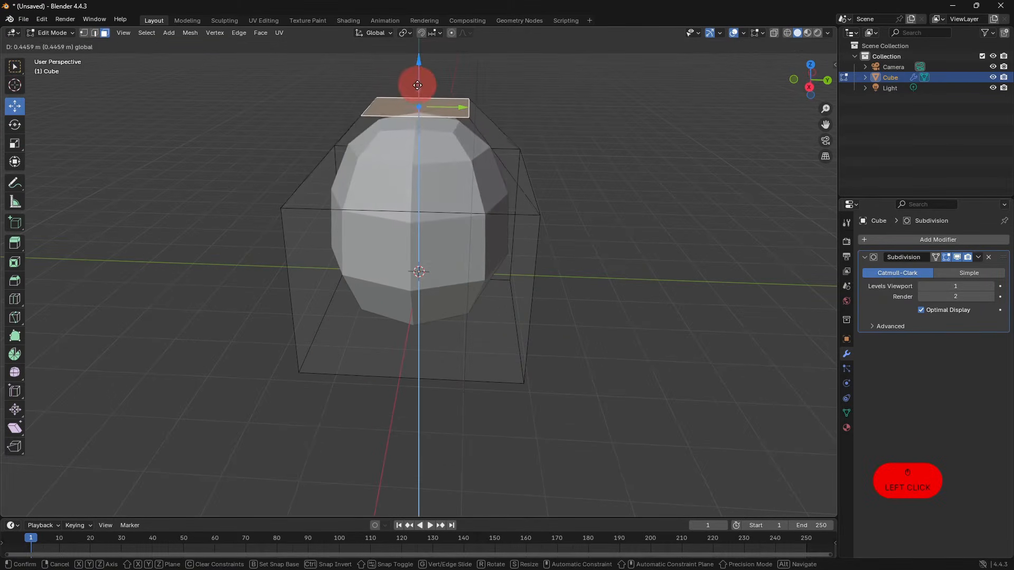
{"action": "key", "text": "Tab"}
{"action": "key", "text": "Tab"}
{"action": "middle_click_drag", "start_coordinate": [560, 299], "coordinate": [557, 281]}
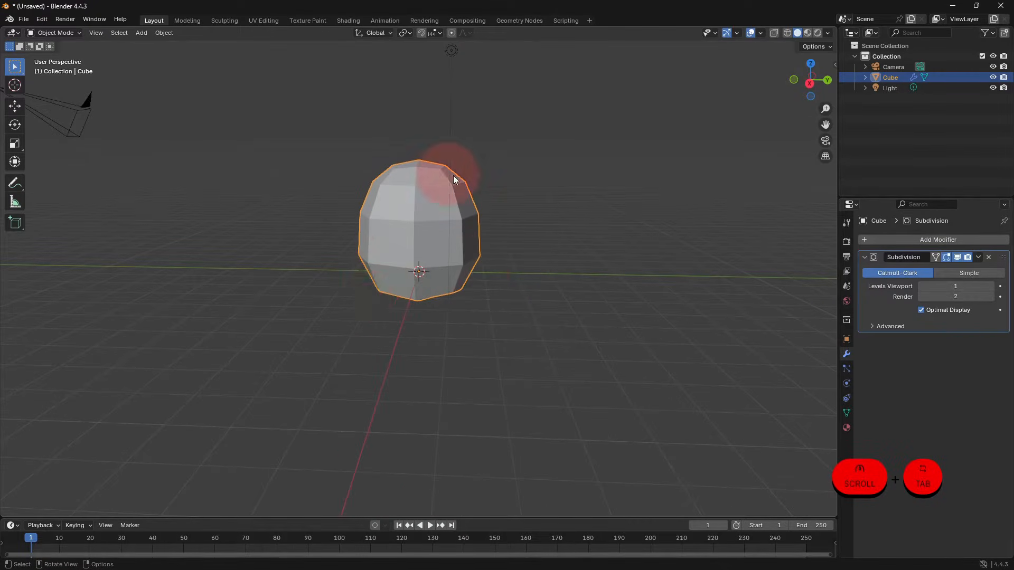
- Set the body's Subdivision viewport levels to 3
{"action": "scroll", "coordinate": [480, 275], "scroll_direction": "up", "scroll_amount": 3}
{"action": "middle_click", "coordinate": [1012, 315]}
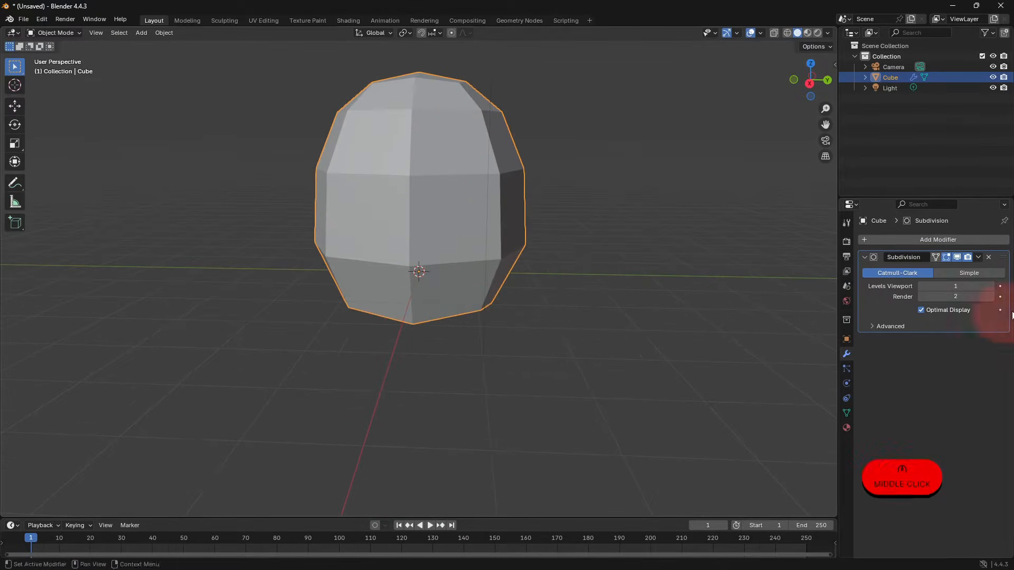
{"action": "left_click", "coordinate": [991, 287]}
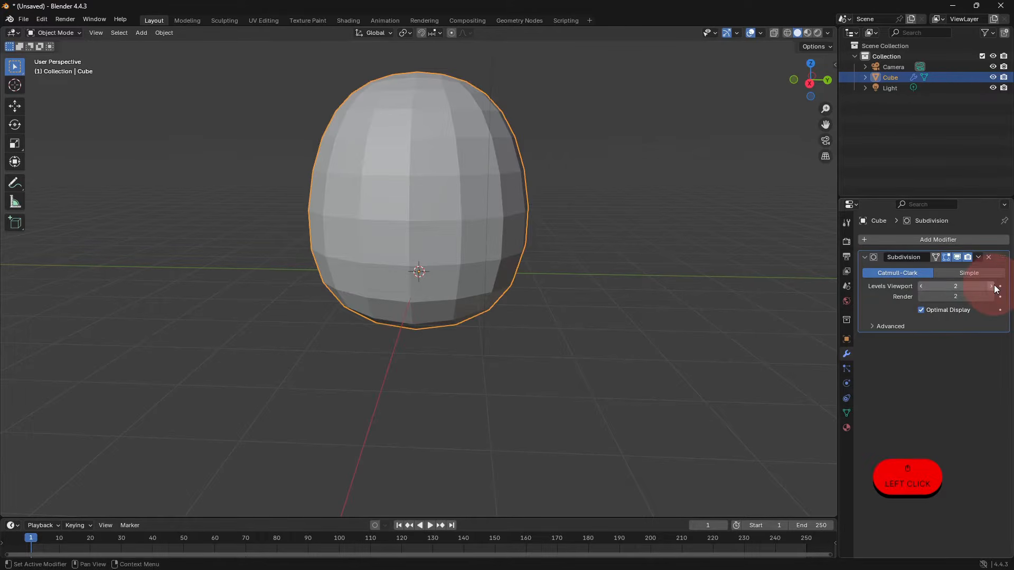
{"action": "left_click", "coordinate": [991, 287]}
{"action": "mouse_move", "coordinate": [685, 286]}
{"action": "middle_mouse_down"}
{"action": "mouse_move", "coordinate": [607, 280]}
{"action": "mouse_move", "coordinate": [657, 281]}
{"action": "mouse_move", "coordinate": [518, 227]}
{"action": "middle_mouse_up"}
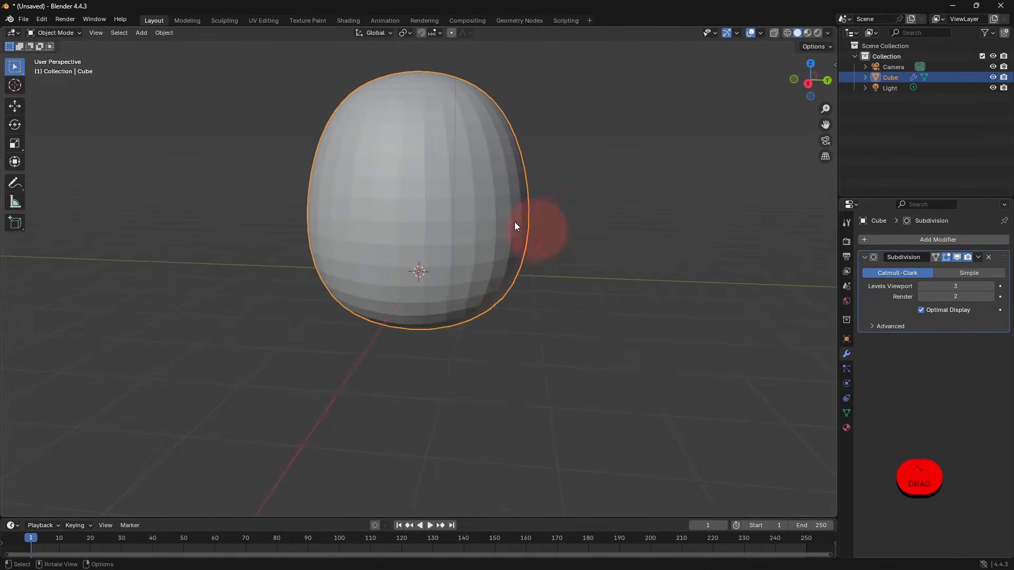
- Add a second mesh cube at the origin and give it a Subdivision Surface modifier
{"action": "left_click", "coordinate": [148, 36]}
{"action": "mouse_move", "coordinate": [156, 43]}
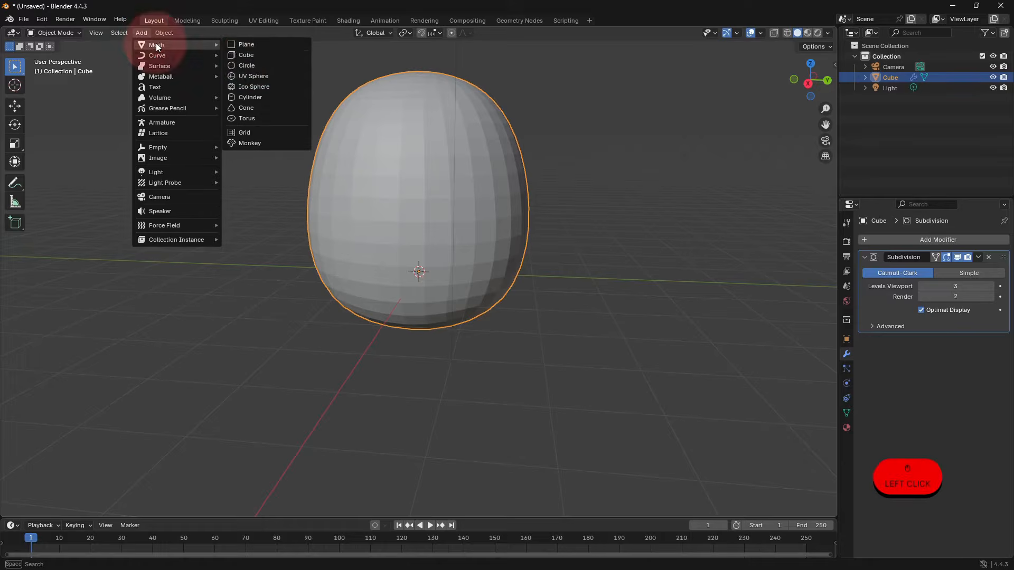
{"action": "left_click", "coordinate": [252, 56]}
{"action": "left_click", "coordinate": [908, 237]}
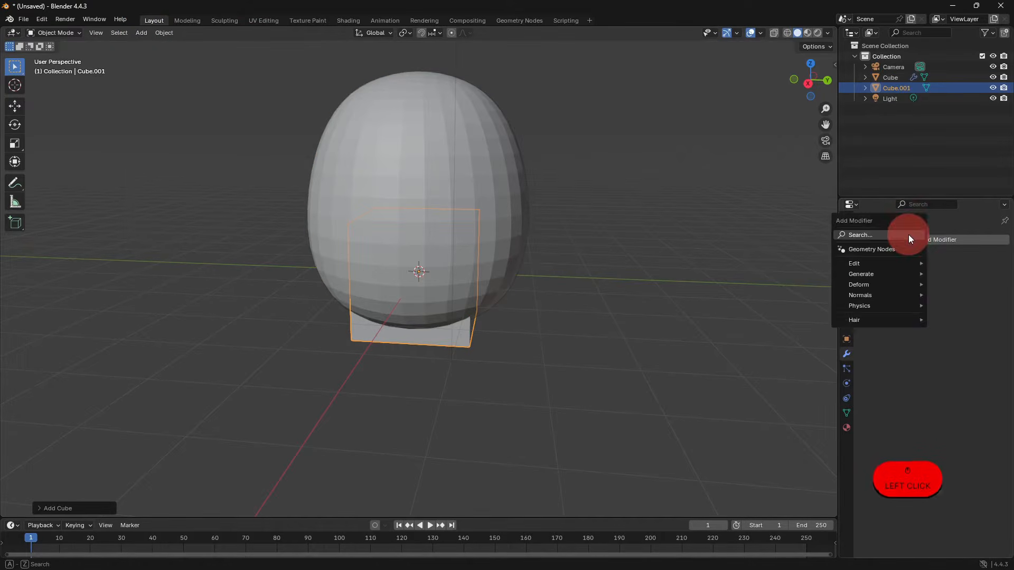
{"action": "left_click", "coordinate": [909, 235]}
{"action": "left_click", "coordinate": [862, 255]}
- Add a Mirror modifier to the second cube
{"action": "left_click", "coordinate": [898, 239]}
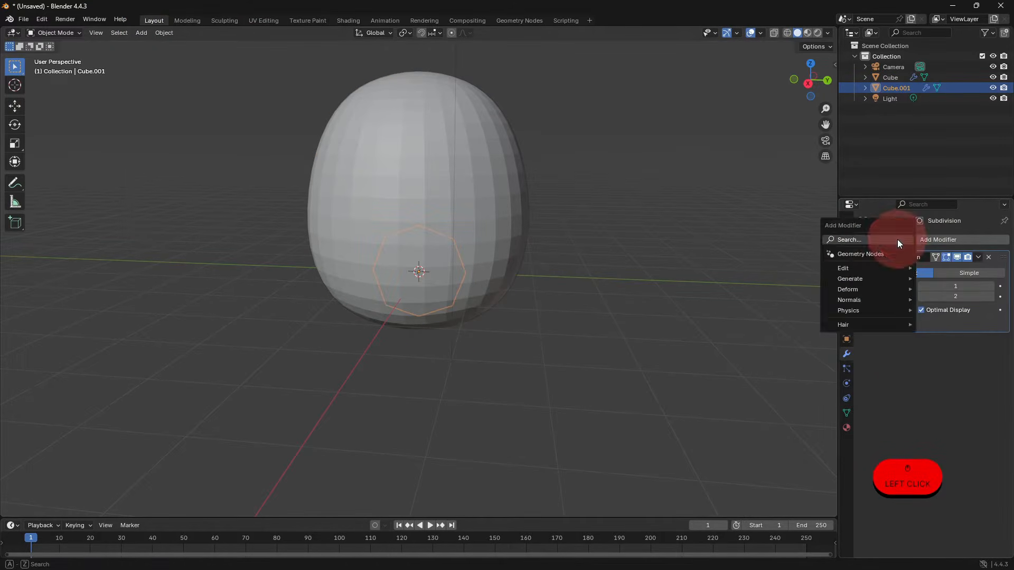
{"action": "left_click", "coordinate": [898, 238]}
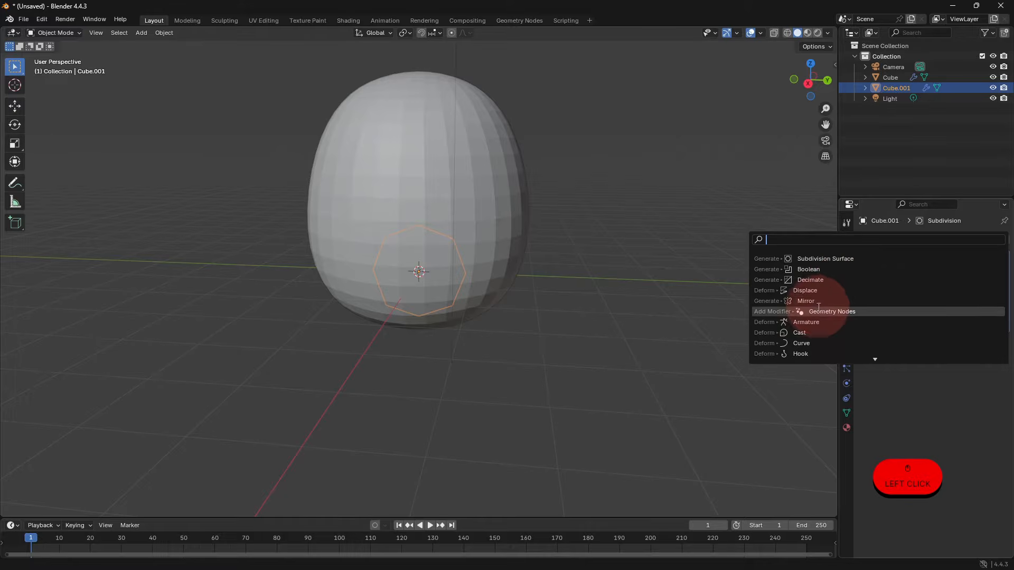
{"action": "left_click", "coordinate": [840, 301]}
{"action": "left_click", "coordinate": [918, 241]}
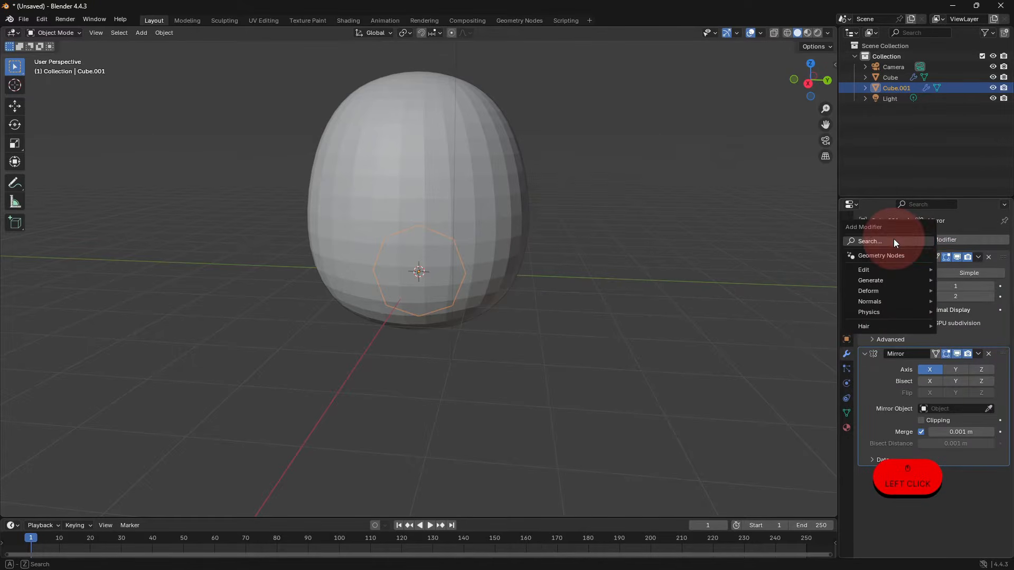
{"action": "left_click", "coordinate": [894, 239]}
{"action": "type", "text": "sub"}
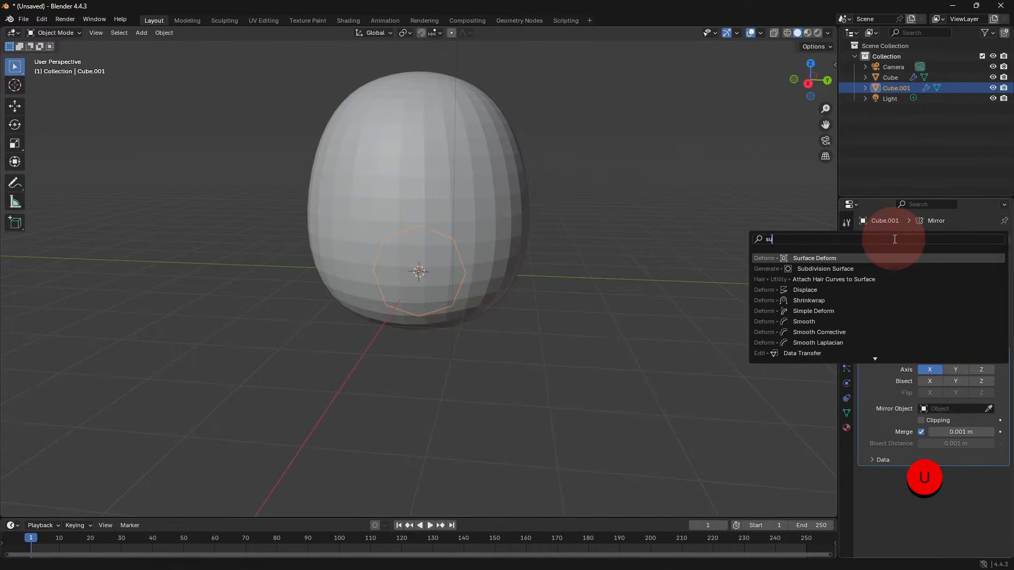
{"action": "key", "text": "BackSpace"}
{"action": "key", "text": "BackSpace"}
{"action": "key", "text": "BackSpace"}
{"action": "type", "text": "mirr"}
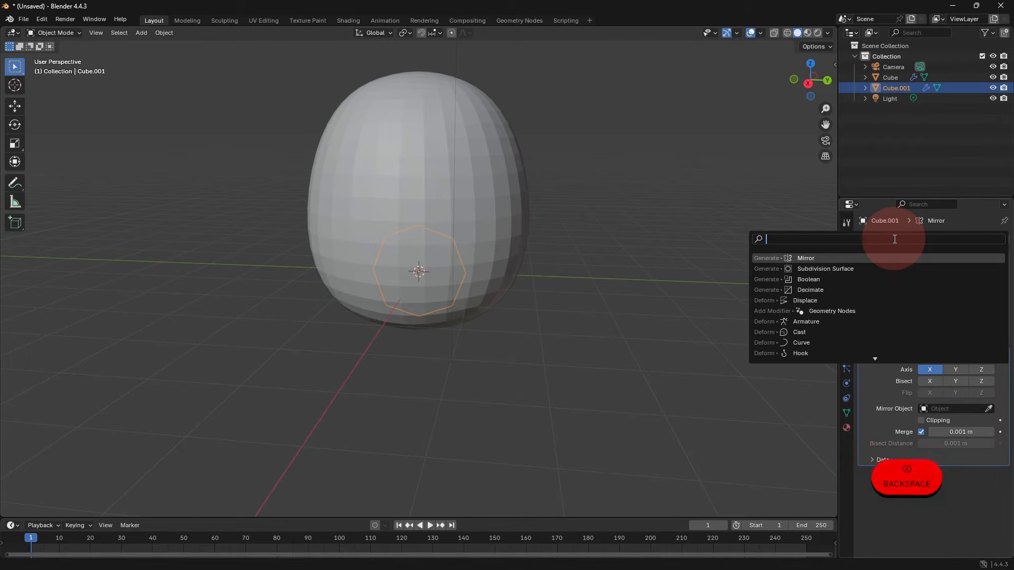
{"action": "left_click", "coordinate": [590, 255]}
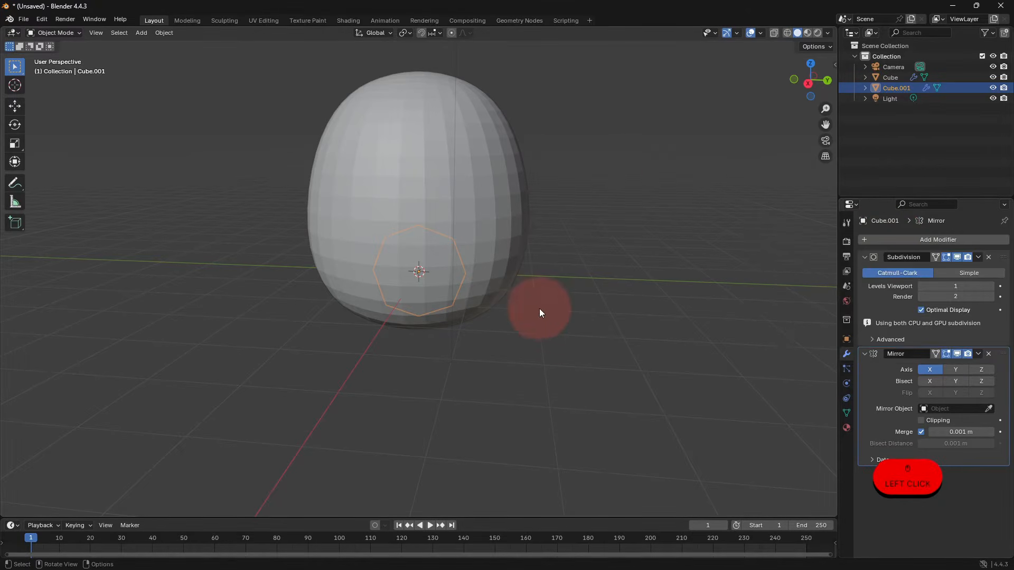
- Move the second cube along Y to the body's side and mirror it on Y only, with the body Cube as mirror object
{"action": "left_click", "coordinate": [14, 107]}
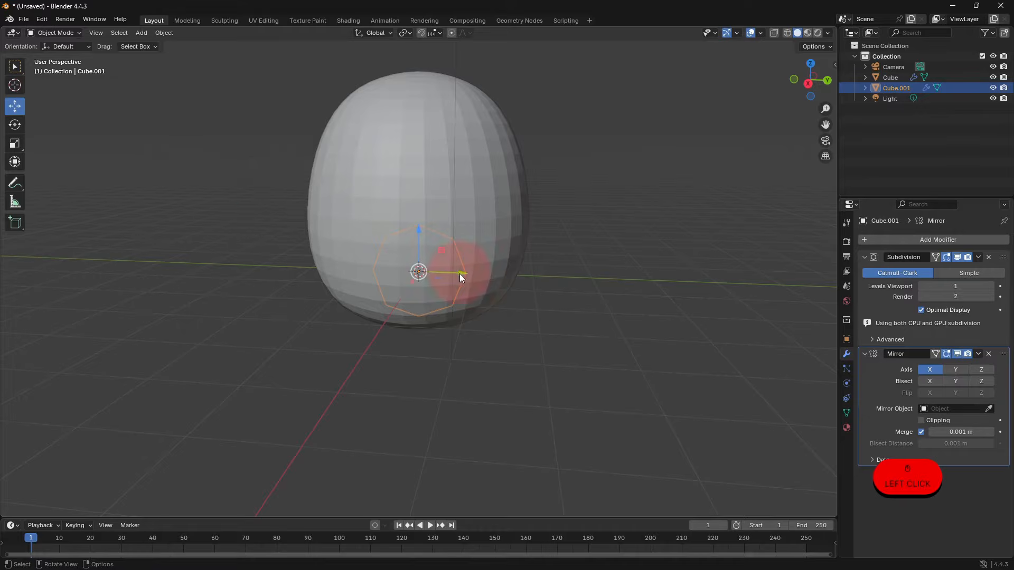
{"action": "left_click_drag", "start_coordinate": [459, 274], "coordinate": [558, 277]}
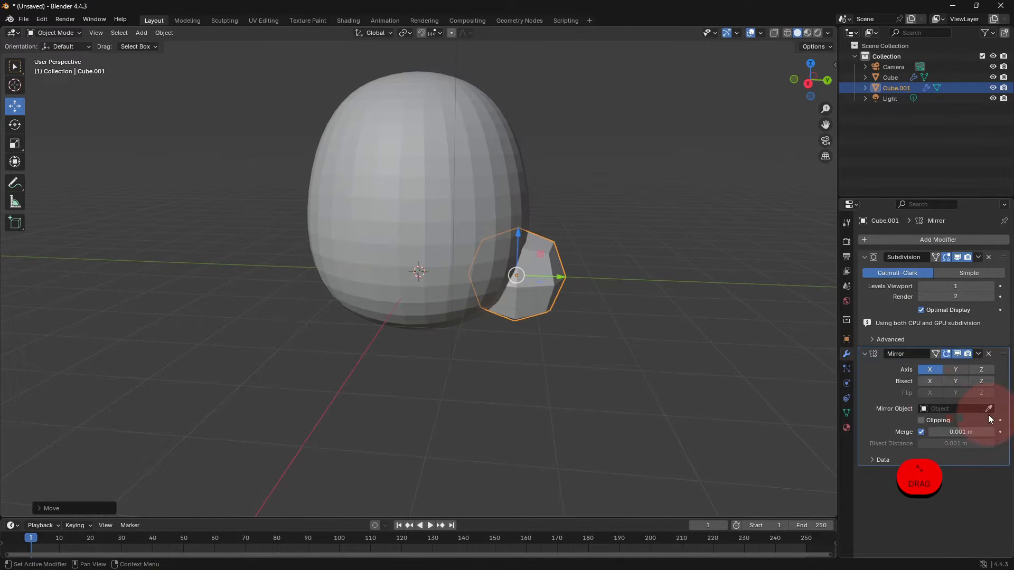
{"action": "left_click", "coordinate": [954, 369]}
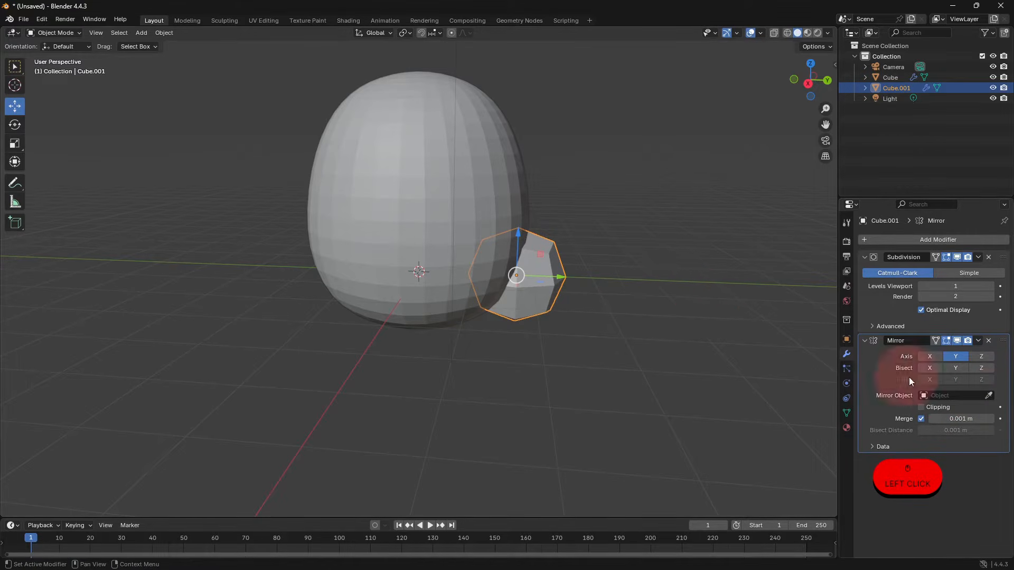
{"action": "left_click", "coordinate": [988, 396]}
{"action": "left_click", "coordinate": [441, 178]}
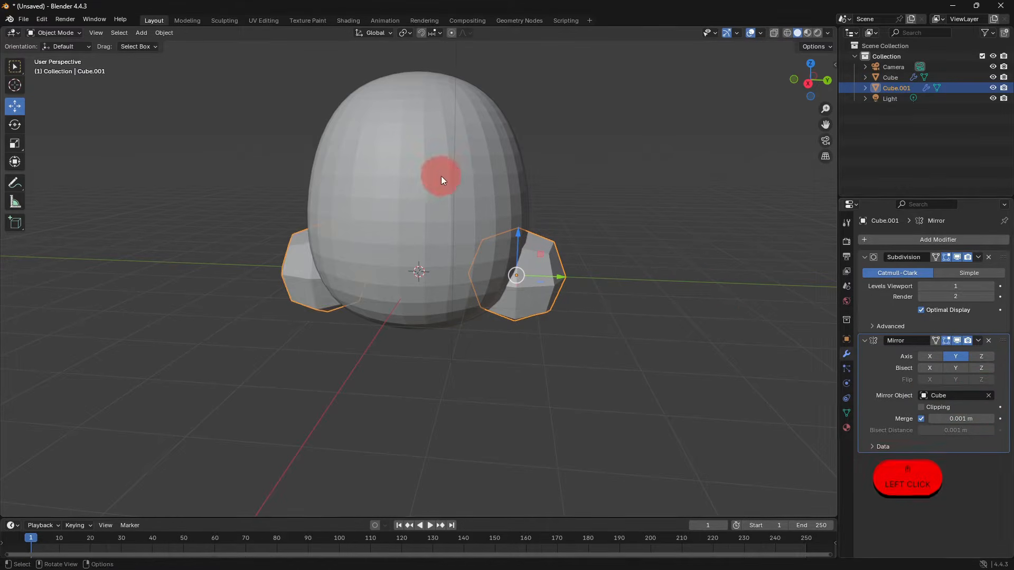
- Move the mirrored side cube forward and down, clear of the body, and flatten it along Z
{"action": "middle_click_drag", "start_coordinate": [438, 277], "coordinate": [420, 288]}
{"action": "left_click_drag", "start_coordinate": [507, 301], "coordinate": [457, 366]}
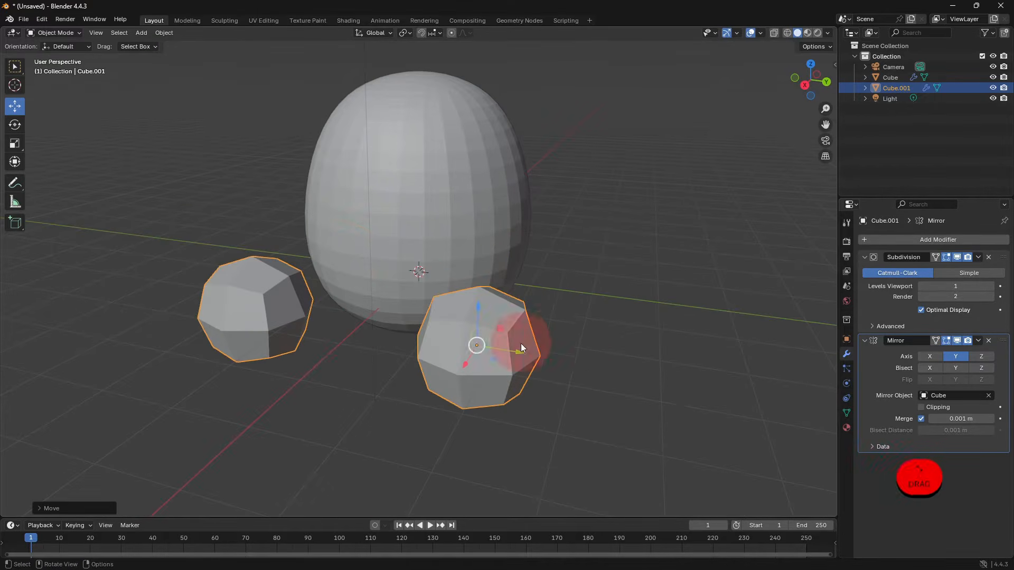
{"action": "middle_click_drag", "start_coordinate": [521, 347], "coordinate": [638, 331]}
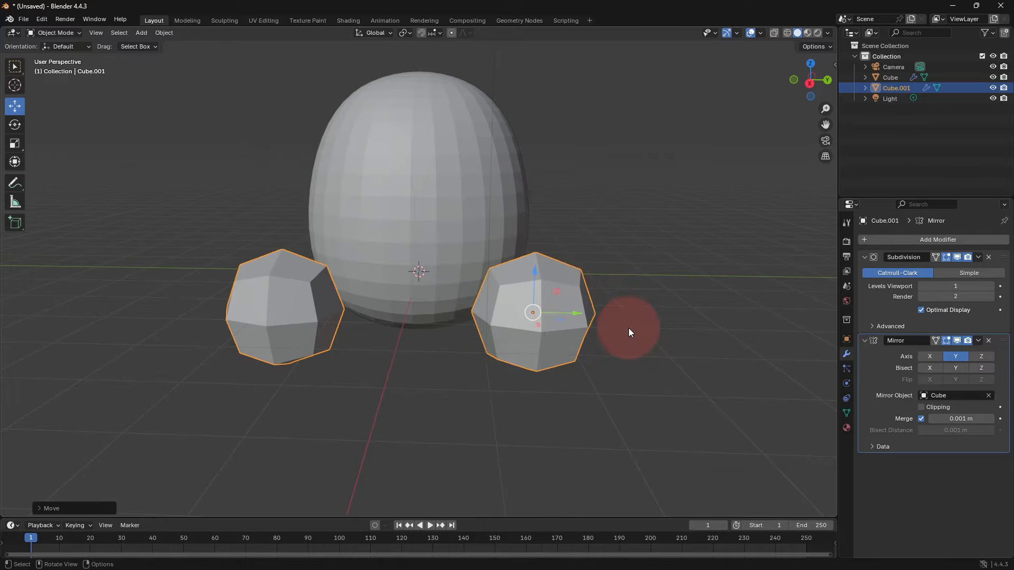
{"action": "key", "text": "s"}
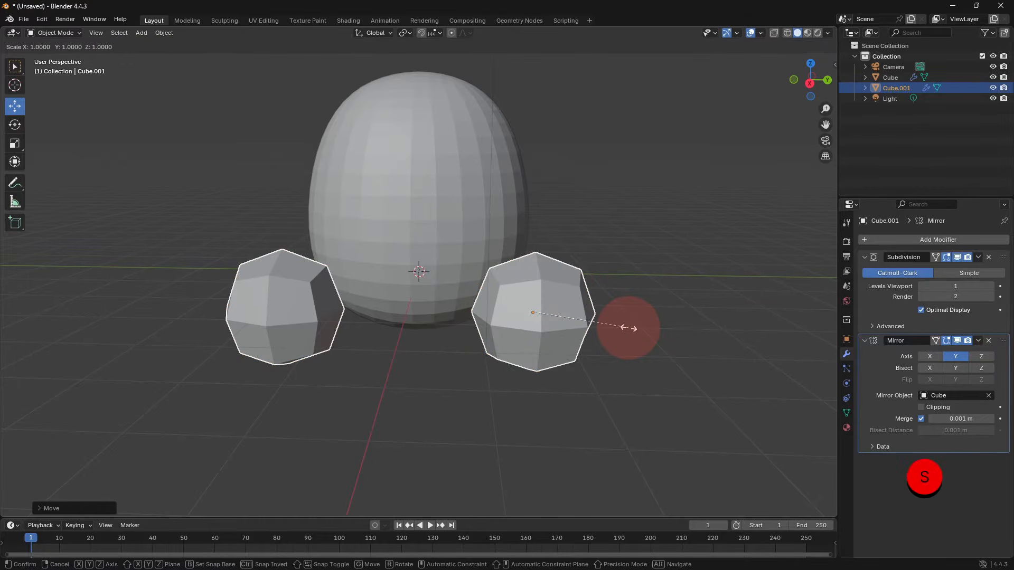
{"action": "key", "text": "z"}
{"action": "left_click", "coordinate": [588, 316]}
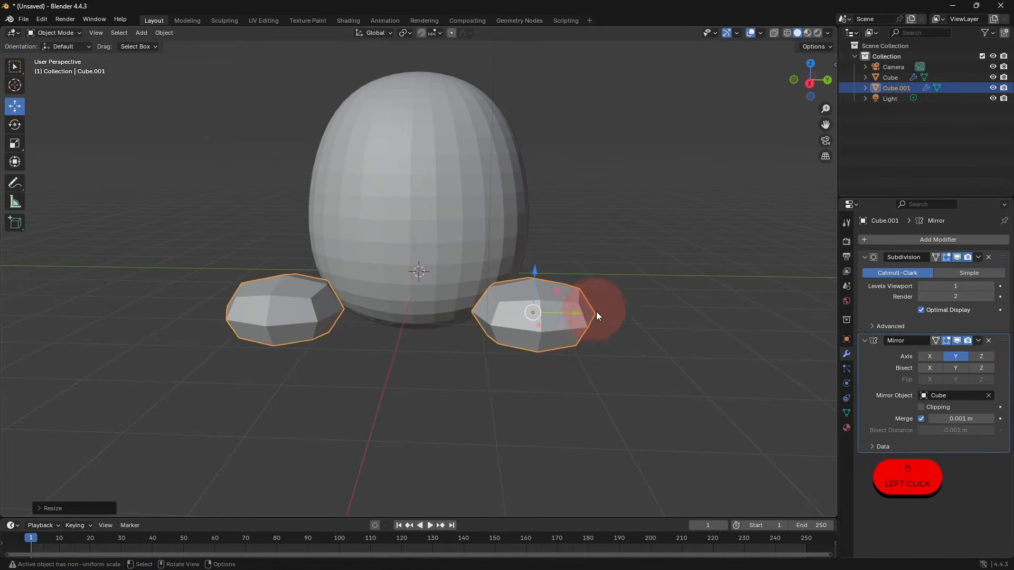
- Add two loop cuts across the flattened cube's mesh to divide it into three sections along Y
{"action": "key", "text": "Tab"}
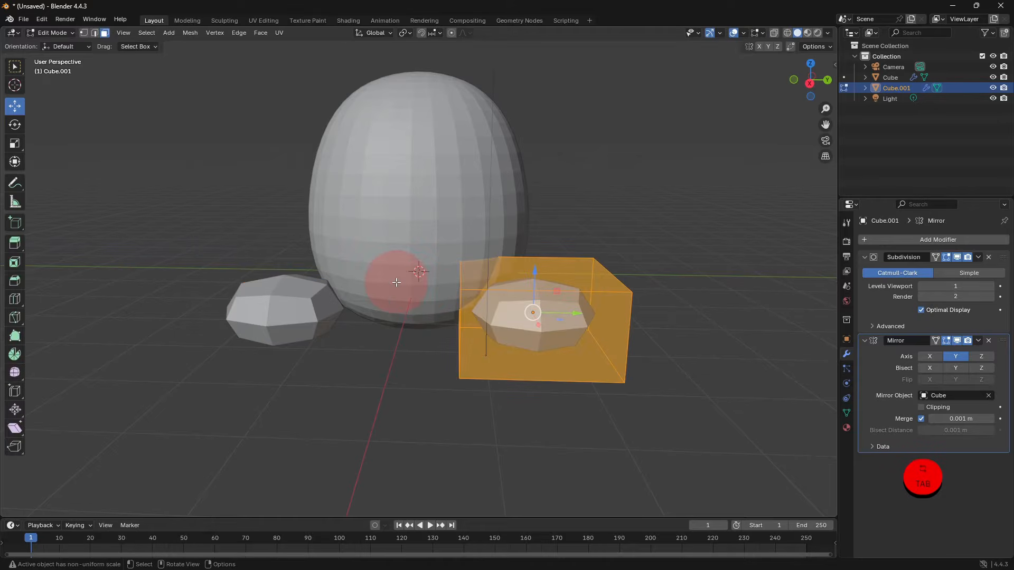
{"action": "middle_click_drag", "start_coordinate": [586, 344], "coordinate": [498, 340]}
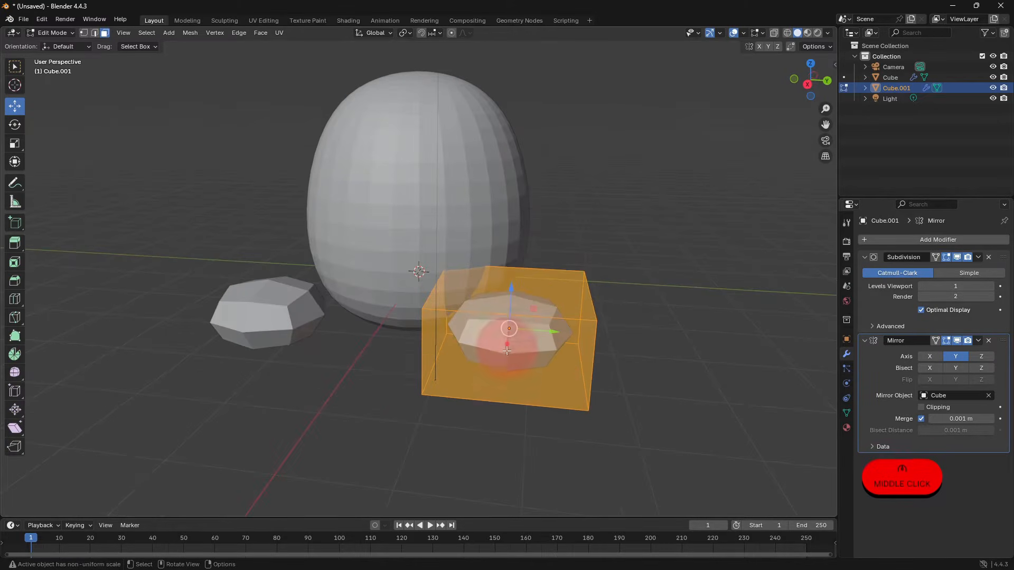
{"action": "left_click", "coordinate": [14, 304]}
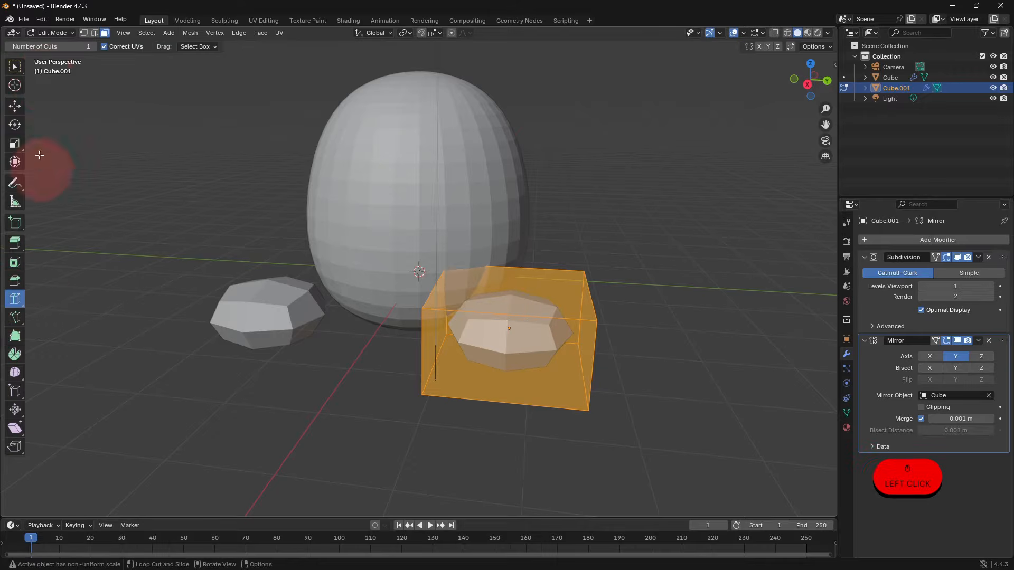
{"action": "left_click", "coordinate": [93, 46]}
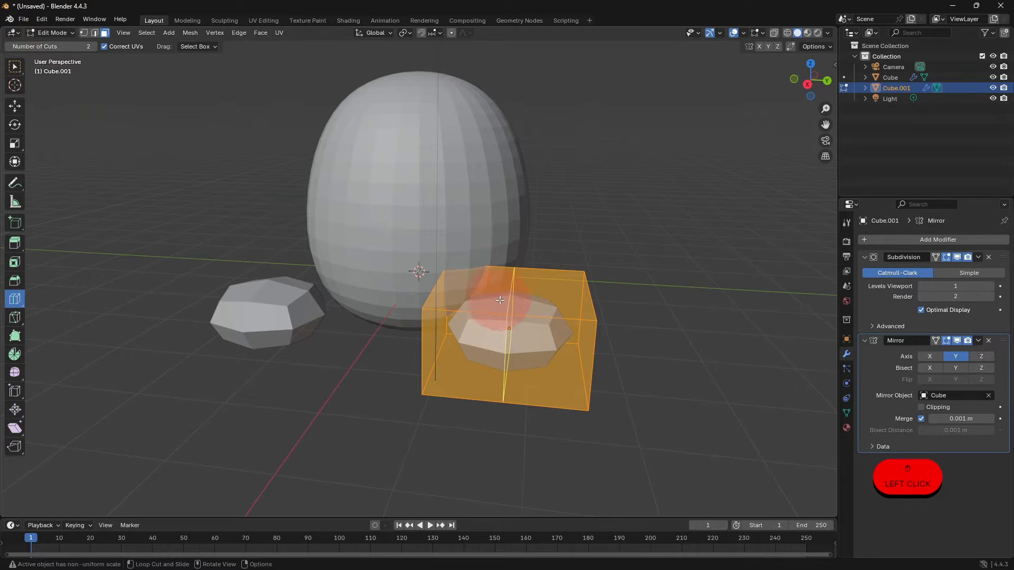
{"action": "left_click", "coordinate": [509, 336]}
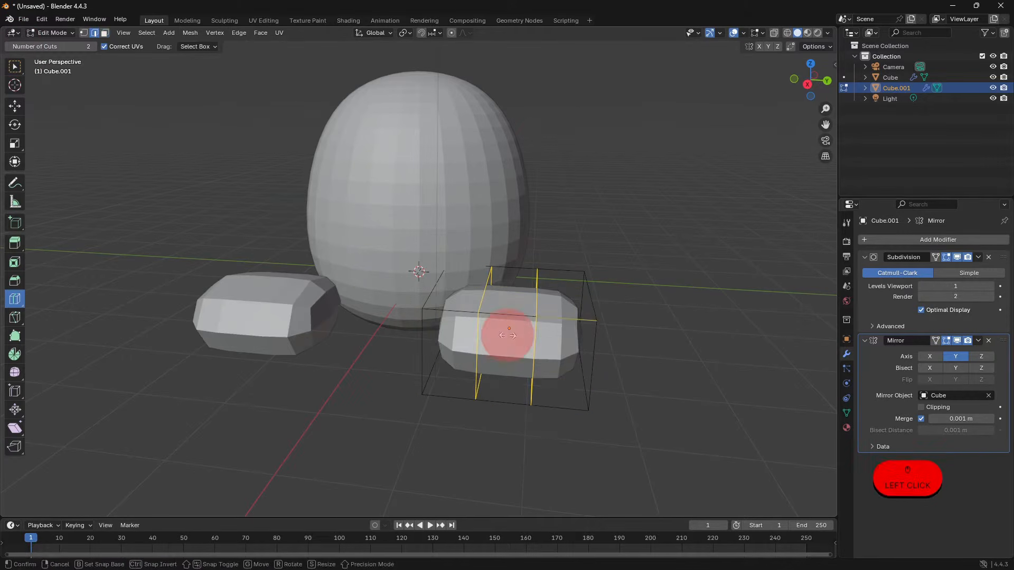
{"action": "left_click", "coordinate": [18, 107]}
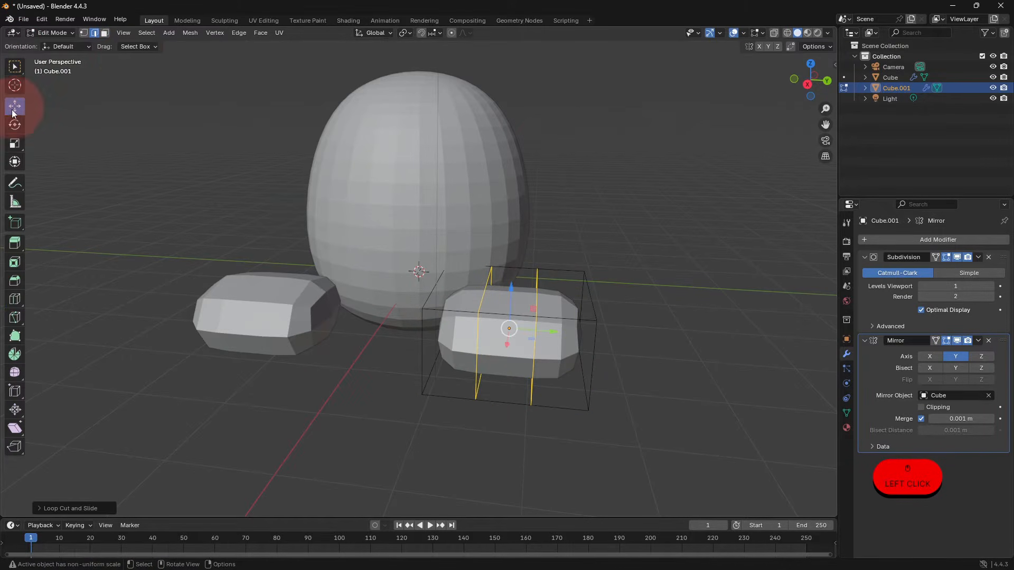
- Select the three rear faces of the foot mesh and scale them down to taper the heel
{"action": "left_click", "coordinate": [106, 33]}
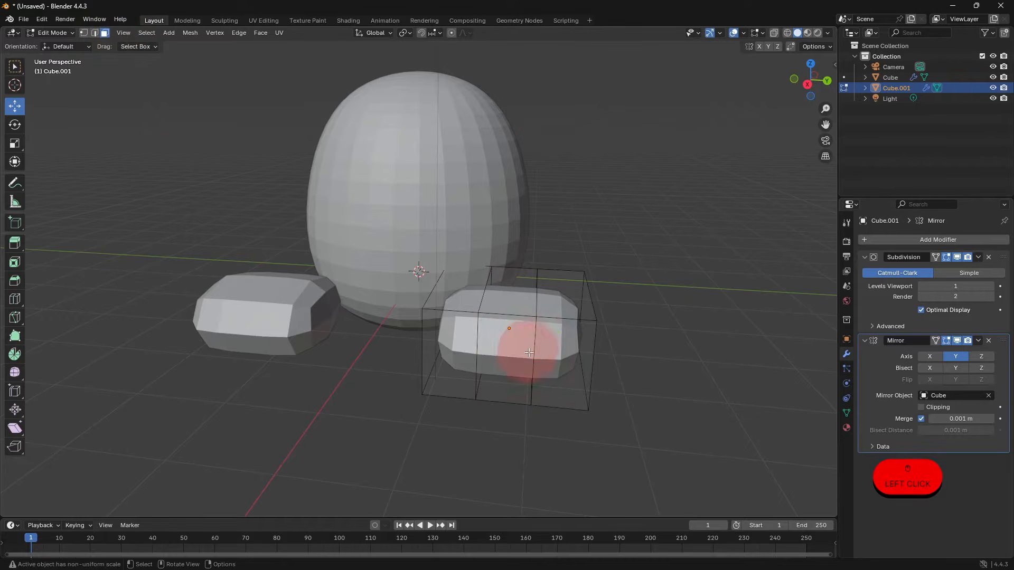
{"action": "middle_click_drag", "start_coordinate": [527, 343], "coordinate": [385, 339]}
{"action": "scroll", "coordinate": [319, 319], "scroll_direction": "up", "scroll_amount": 3}
{"action": "left_click", "coordinate": [361, 304]}
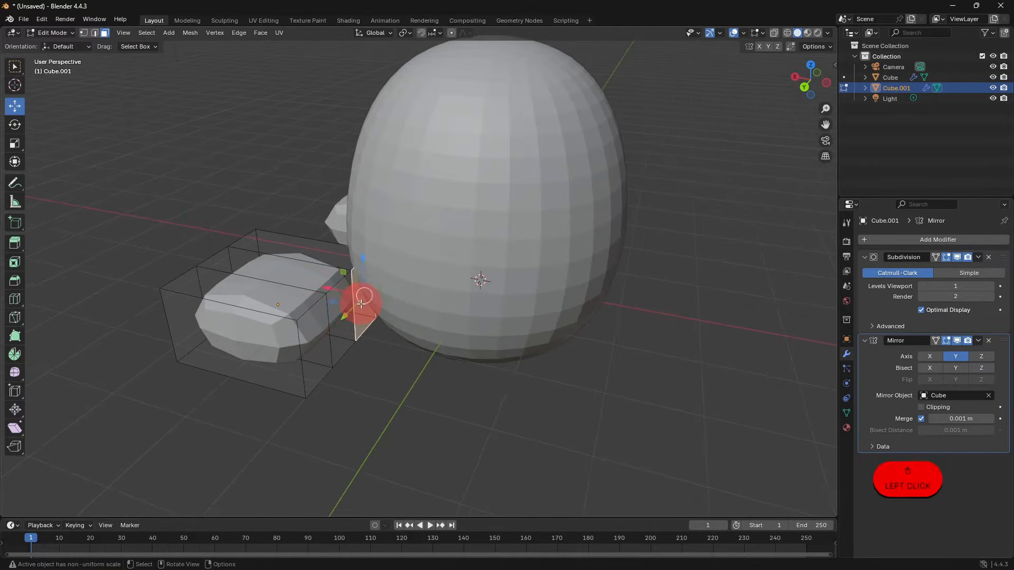
{"action": "left_click", "coordinate": [339, 310], "text": "shift"}
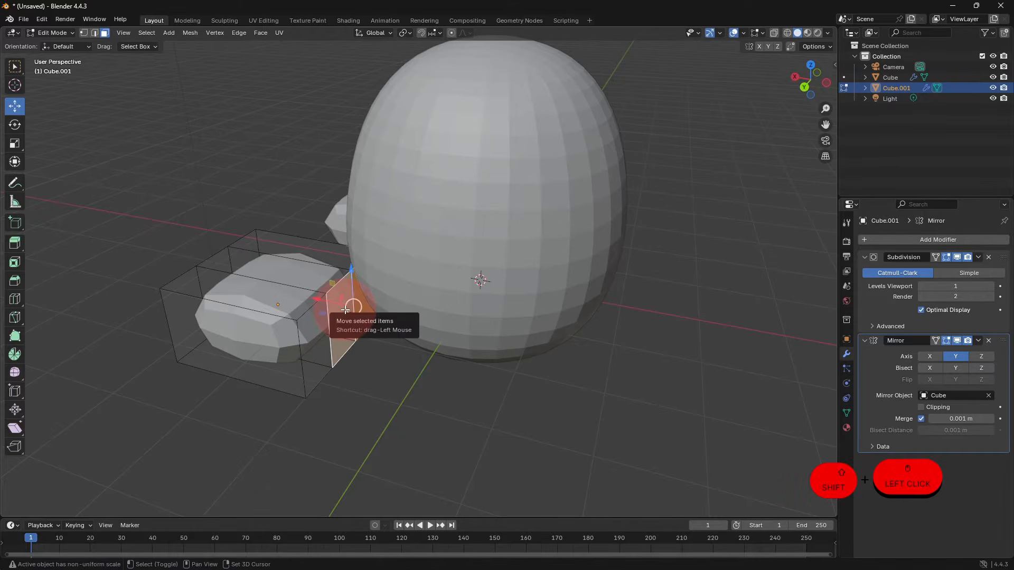
{"action": "left_click", "coordinate": [316, 340], "text": "shift"}
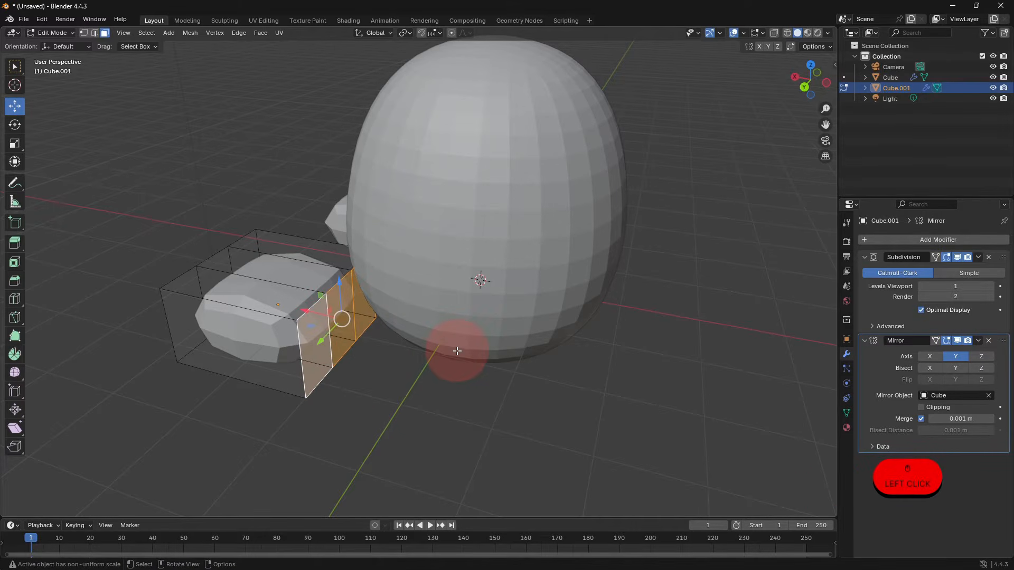
{"action": "key", "text": "s"}
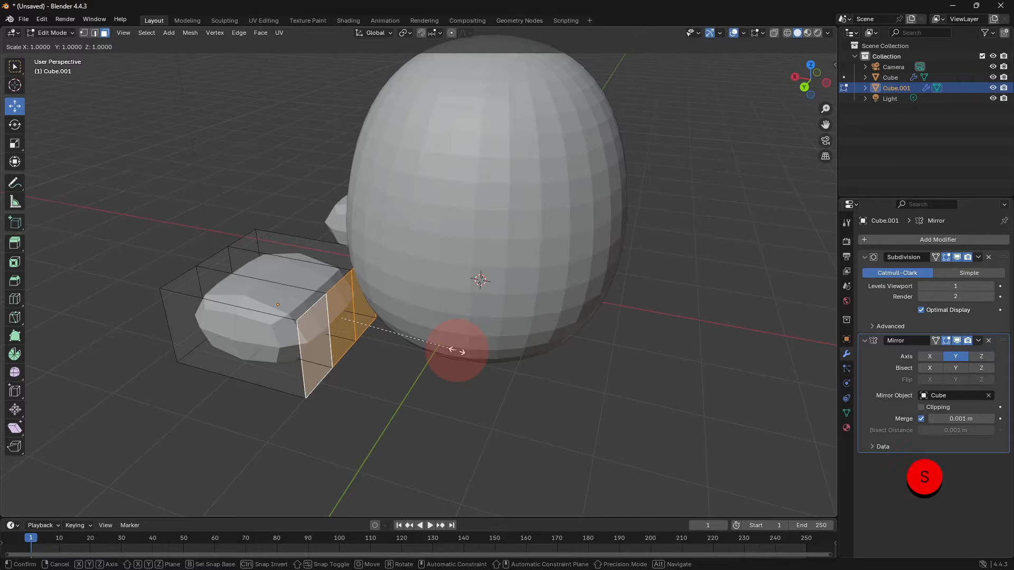
{"action": "left_click", "coordinate": [416, 345]}
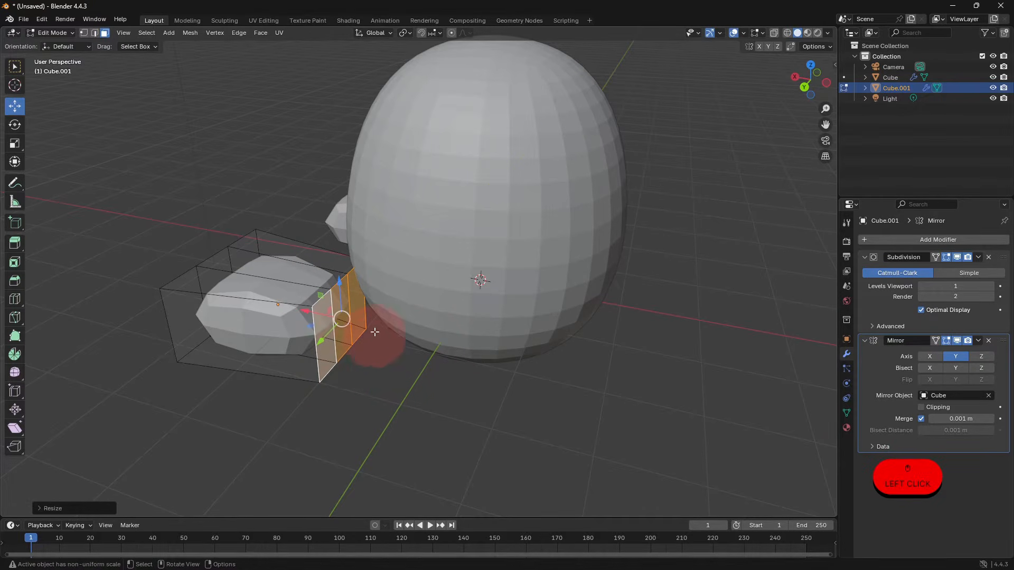
- Extrude the two outer front faces forward as toes and scale their ends down along Z
{"action": "middle_click_drag", "start_coordinate": [381, 393], "coordinate": [516, 379]}
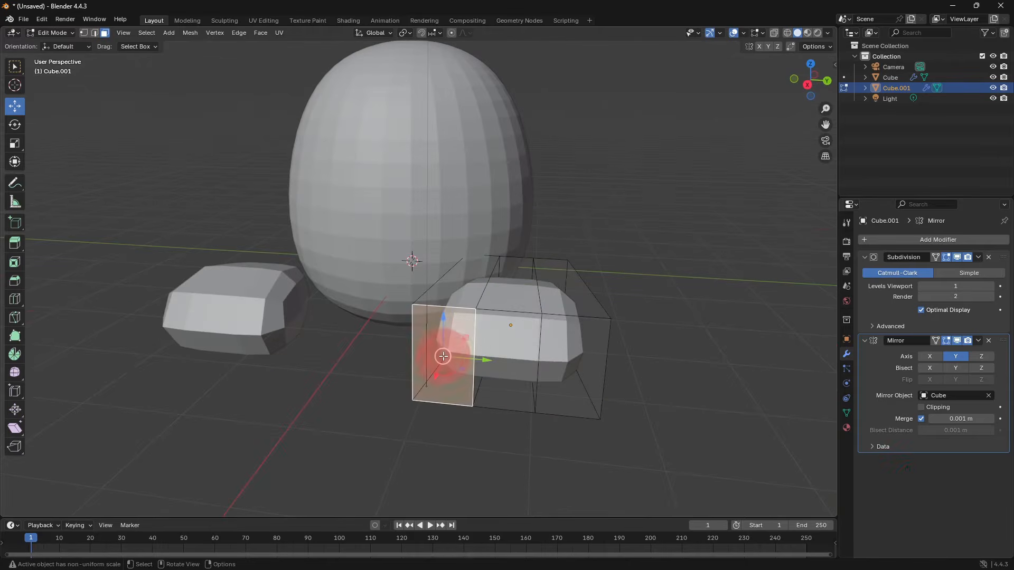
{"action": "left_click", "coordinate": [576, 372], "text": "shift"}
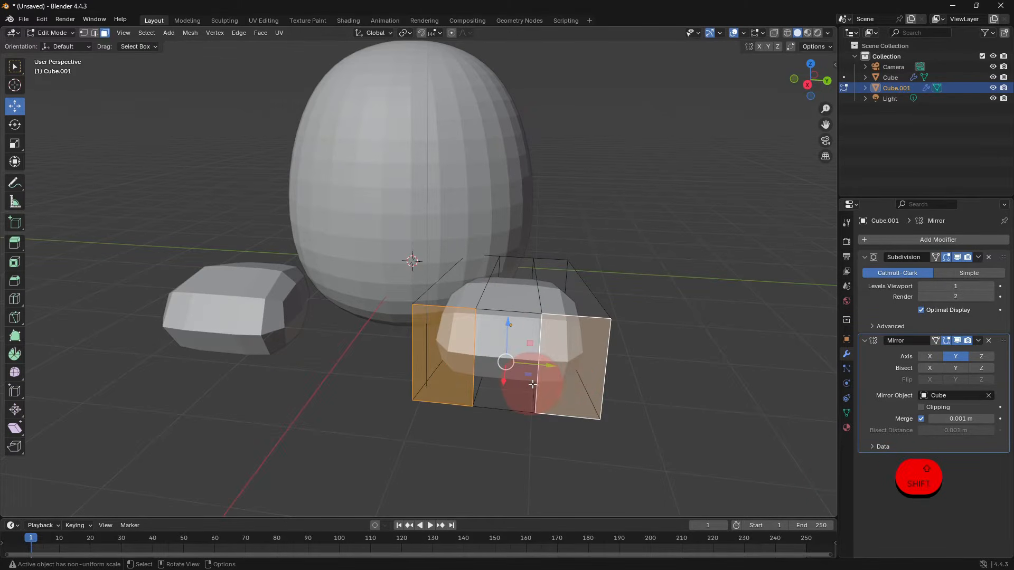
{"action": "key", "text": "e"}
{"action": "left_click", "coordinate": [519, 408]}
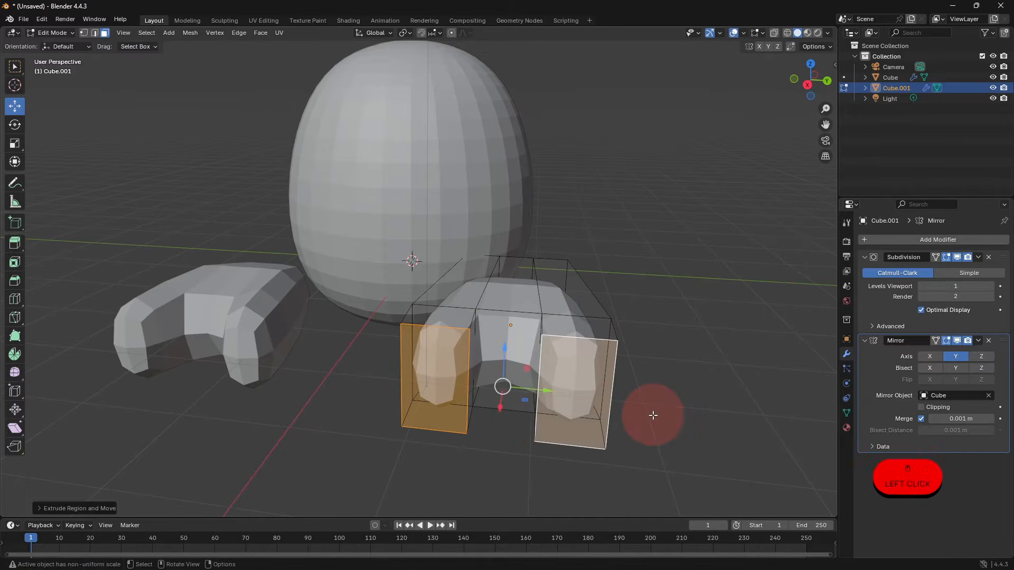
{"action": "key", "text": "s"}
{"action": "key", "text": "z"}
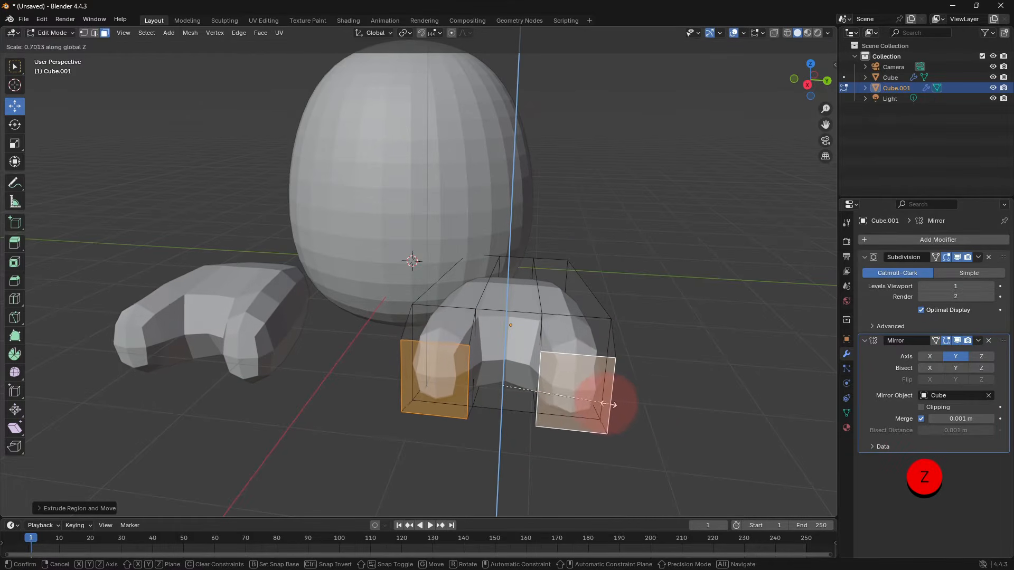
{"action": "left_click", "coordinate": [578, 397]}
- Extrude the middle front face about 0.9 m as the center toe and scale its end down along Z
{"action": "left_click", "coordinate": [527, 349]}
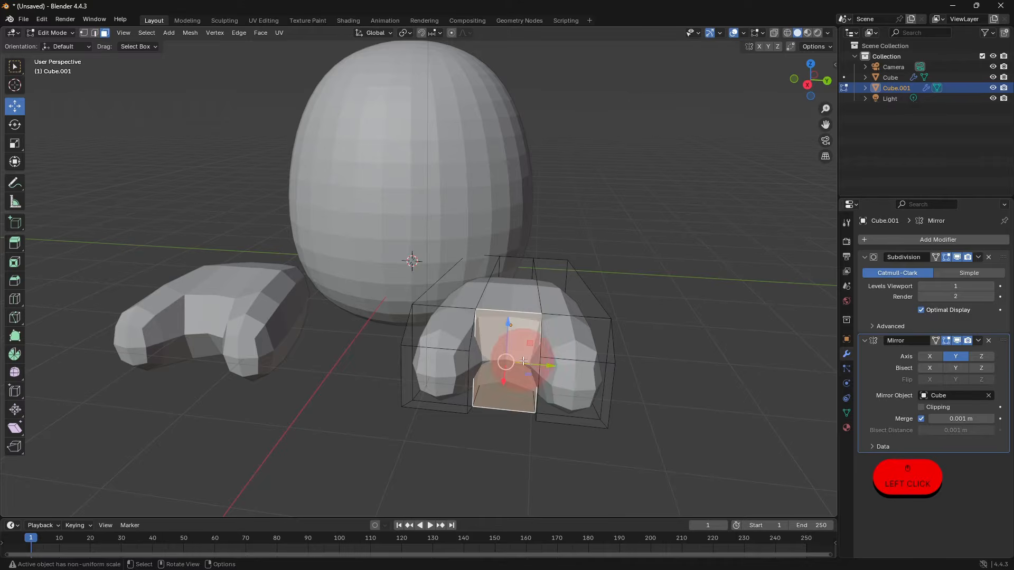
{"action": "key", "text": "e"}
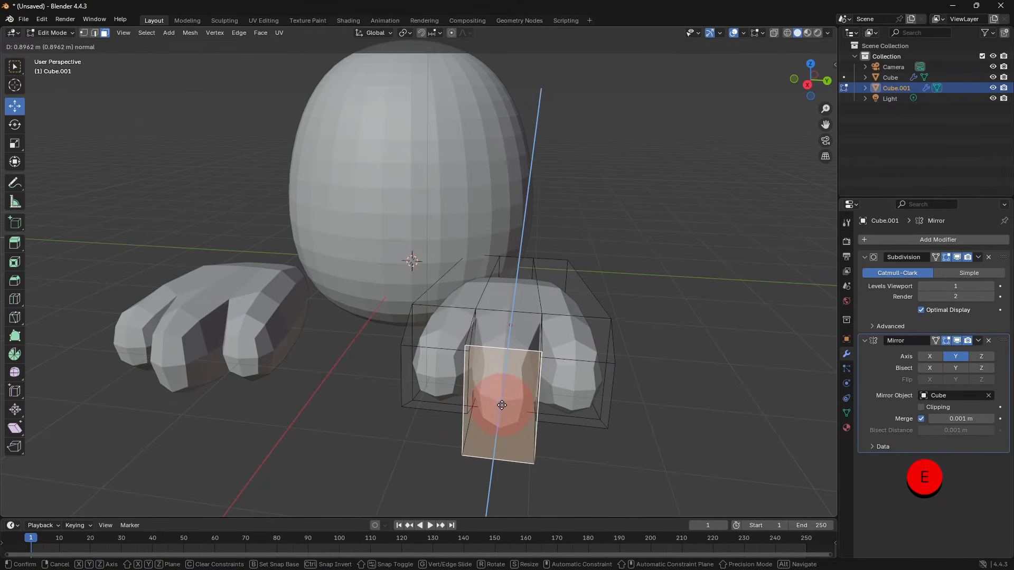
{"action": "left_click", "coordinate": [535, 406]}
{"action": "key", "text": "s"}
{"action": "key", "text": "z"}
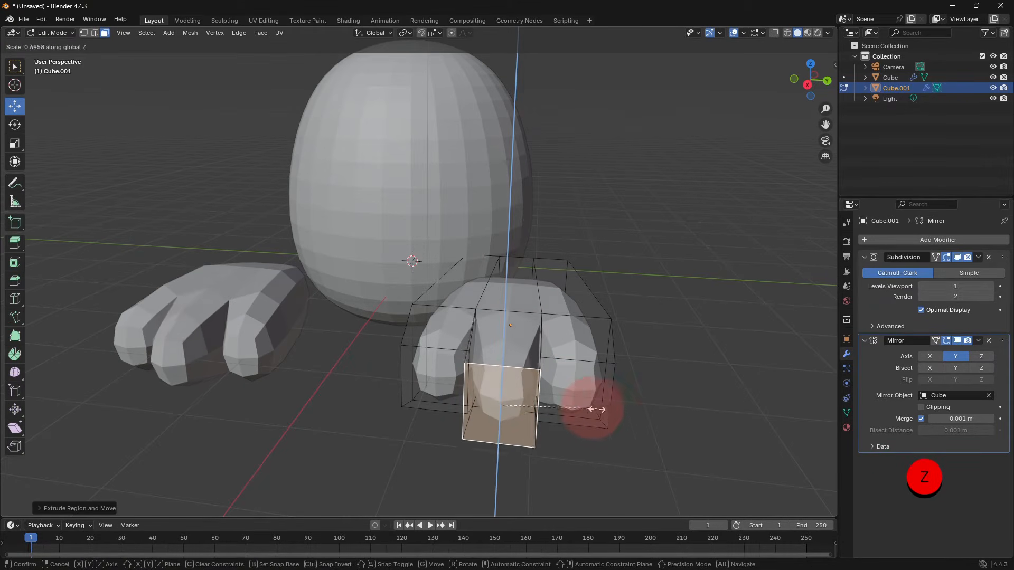
{"action": "left_click", "coordinate": [588, 408]}
{"action": "key", "text": "Tab"}
- Set the foot's Subdivision viewport levels to 2
{"action": "middle_click_drag", "start_coordinate": [588, 407], "coordinate": [619, 433]}
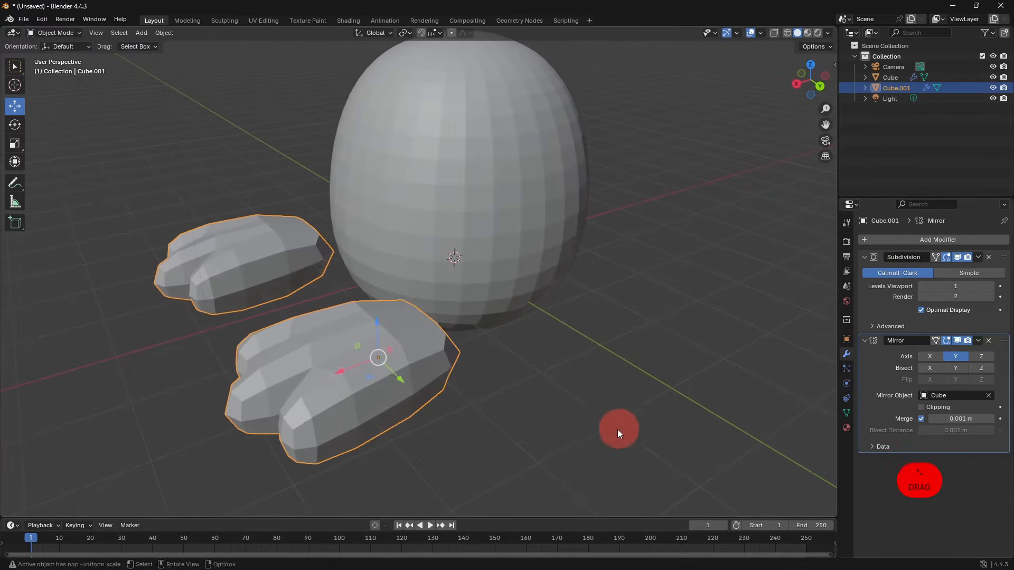
{"action": "left_click", "coordinate": [991, 286]}
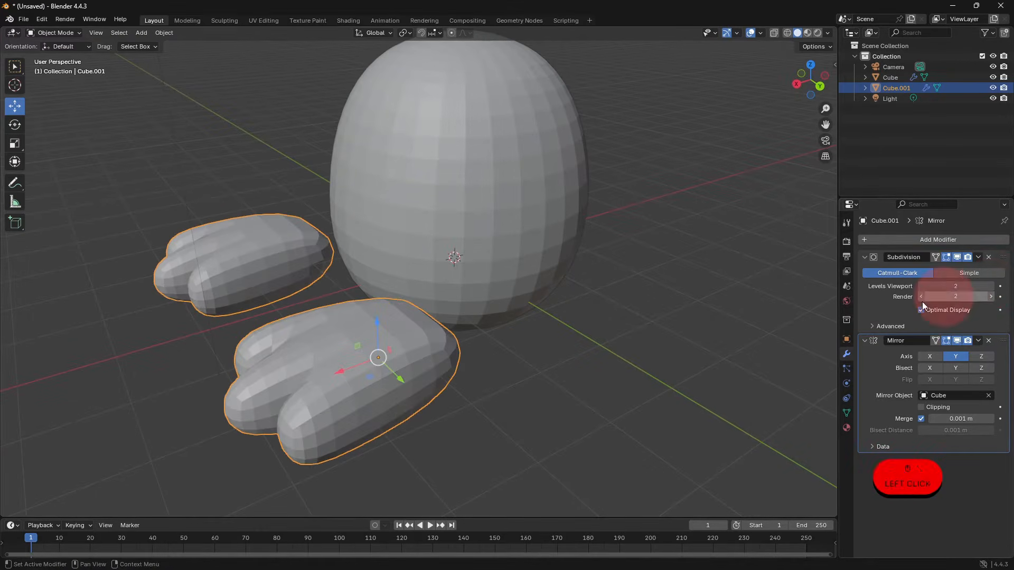
{"action": "left_click", "coordinate": [991, 287]}
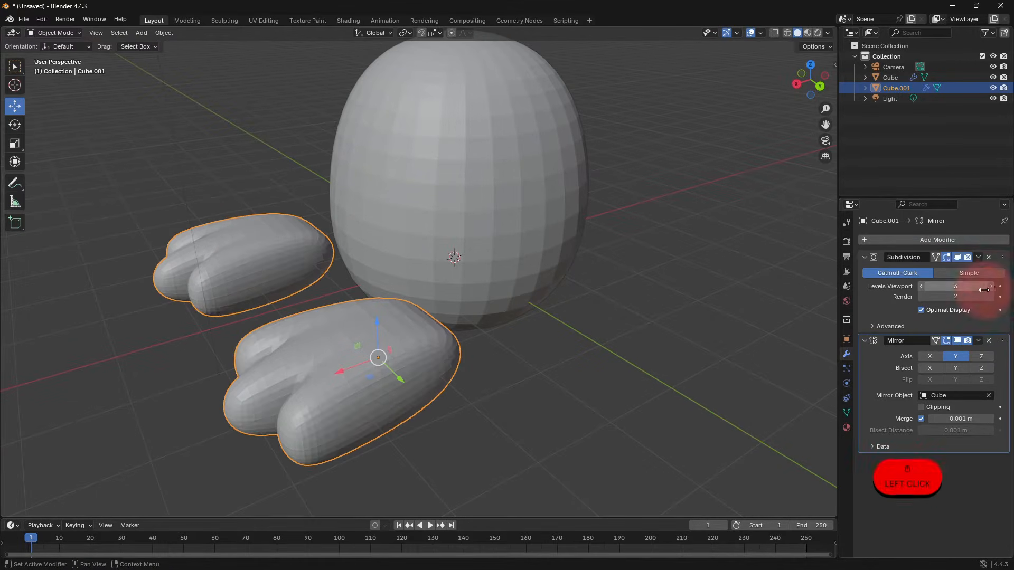
{"action": "left_click", "coordinate": [926, 286]}
- Move the foot's rear faces forward in Edit Mode to shorten the heel, then deselect the foot in Object Mode
{"action": "key", "text": "Tab"}
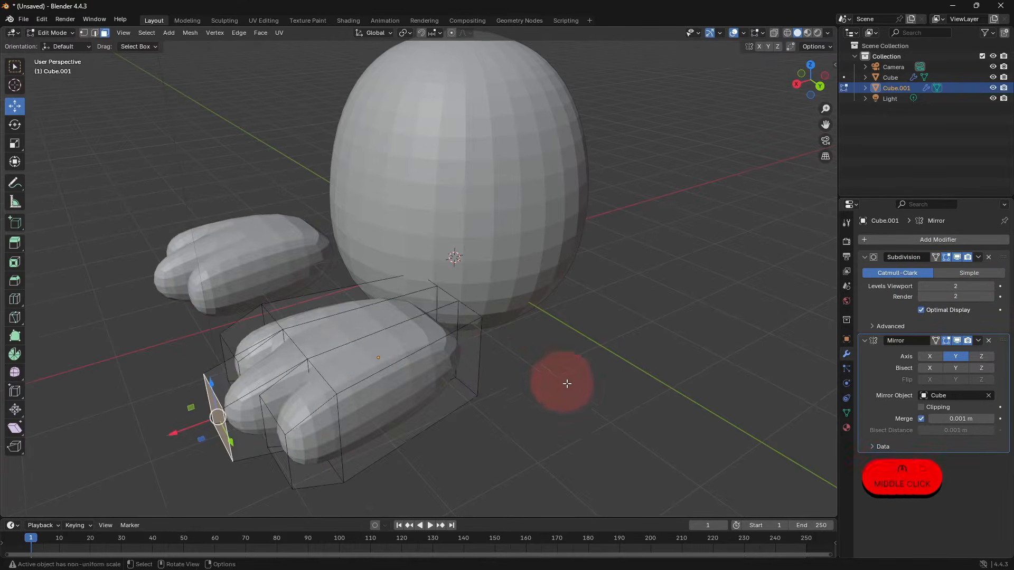
{"action": "middle_click_drag", "start_coordinate": [555, 380], "coordinate": [455, 396]}
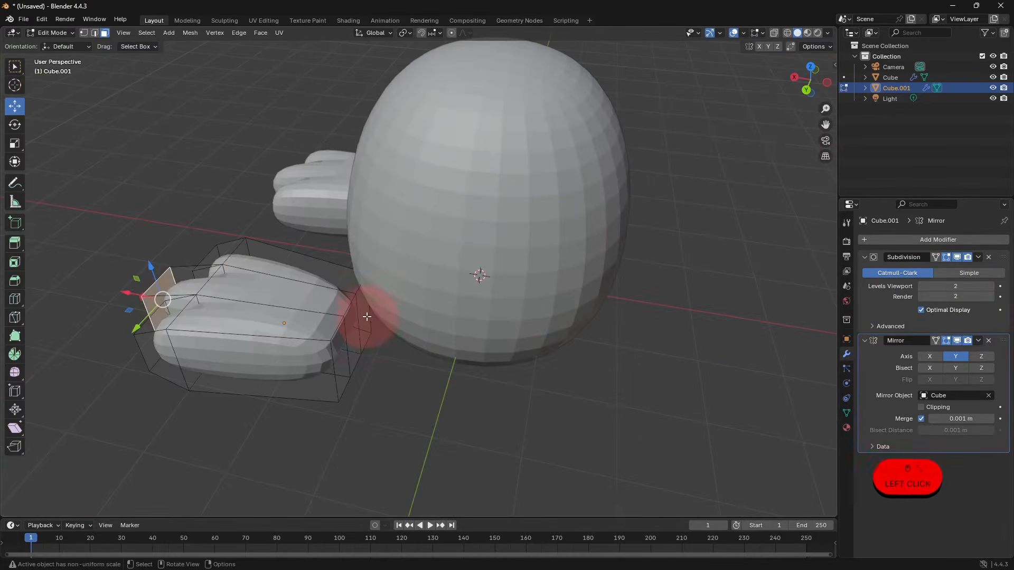
{"action": "left_click", "coordinate": [353, 326], "text": "shift"}
{"action": "left_click_drag", "start_coordinate": [321, 332], "coordinate": [286, 330]}
{"action": "key", "text": "Tab"}
{"action": "left_click", "coordinate": [395, 392]}
{"action": "middle_click_drag", "start_coordinate": [421, 390], "coordinate": [477, 388]}
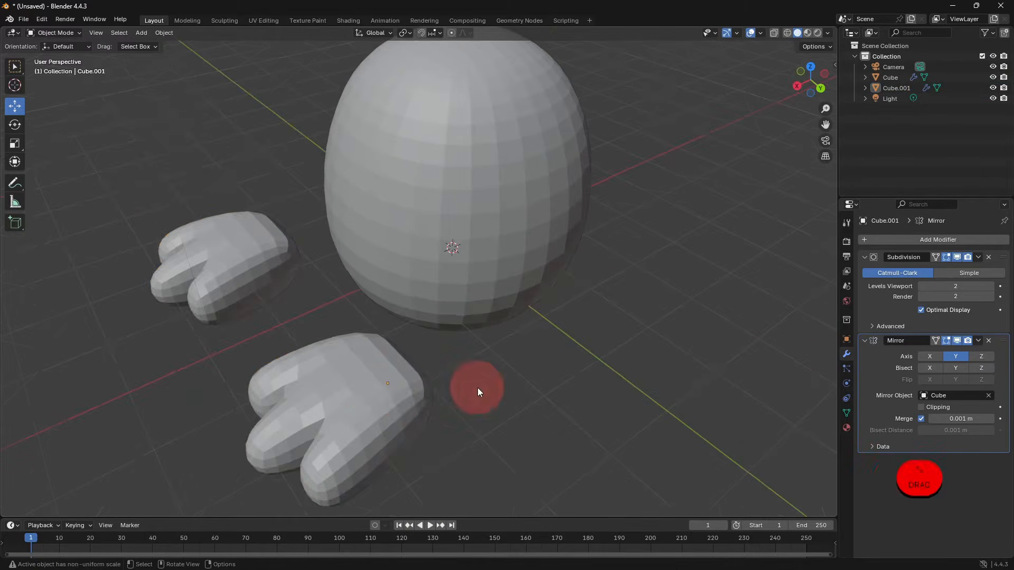
- Move the foot in toward the body's base and rotate it so the toes point outward
{"action": "left_click", "coordinate": [407, 395]}
{"action": "middle_click_drag", "start_coordinate": [407, 395], "coordinate": [442, 394]}
{"action": "left_click_drag", "start_coordinate": [430, 398], "coordinate": [502, 276]}
{"action": "left_click", "coordinate": [15, 125]}
{"action": "left_click", "coordinate": [13, 110]}
{"action": "left_click", "coordinate": [591, 315]}
{"action": "left_click", "coordinate": [632, 302]}
{"action": "mouse_move", "coordinate": [632, 303]}
{"action": "middle_mouse_down"}
{"action": "mouse_move", "coordinate": [690, 271]}
{"action": "mouse_move", "coordinate": [637, 296]}
{"action": "middle_mouse_up"}
{"action": "left_click", "coordinate": [527, 255]}
- Scale the mirrored feet down slightly and reposition them beneath the body
{"action": "key", "text": "s"}
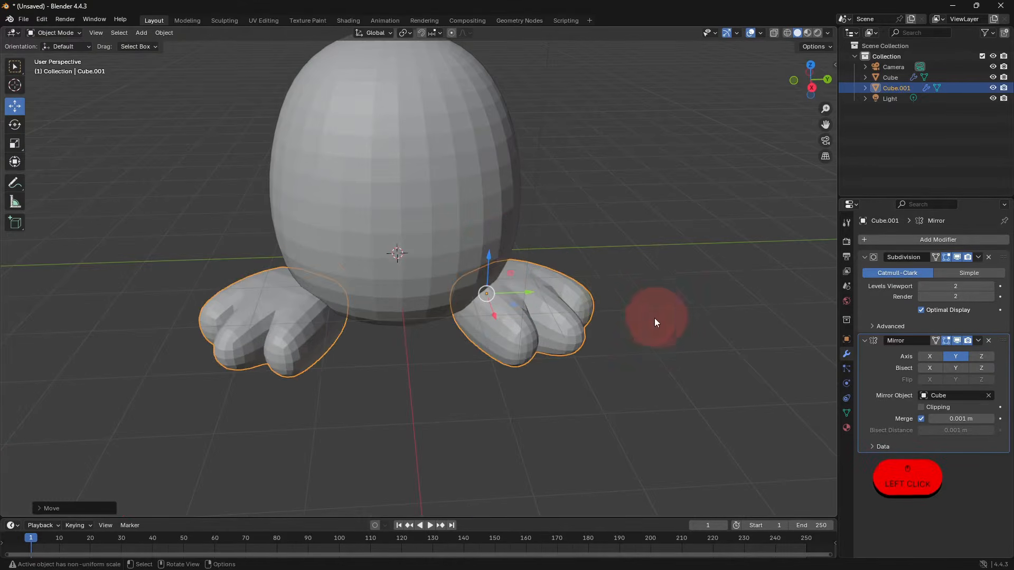
{"action": "left_click", "coordinate": [629, 326]}
{"action": "middle_click_drag", "start_coordinate": [629, 328], "coordinate": [492, 335]}
{"action": "left_click_drag", "start_coordinate": [411, 351], "coordinate": [451, 355]}
{"action": "left_click", "coordinate": [500, 393]}
- Select the foot's rear heel faces in Edit Mode and move them in toward the body's underside
{"action": "middle_click_drag", "start_coordinate": [499, 393], "coordinate": [532, 333]}
{"action": "left_click", "coordinate": [533, 332]}
{"action": "key", "text": "Tab"}
{"action": "middle_click_drag", "start_coordinate": [606, 333], "coordinate": [598, 340]}
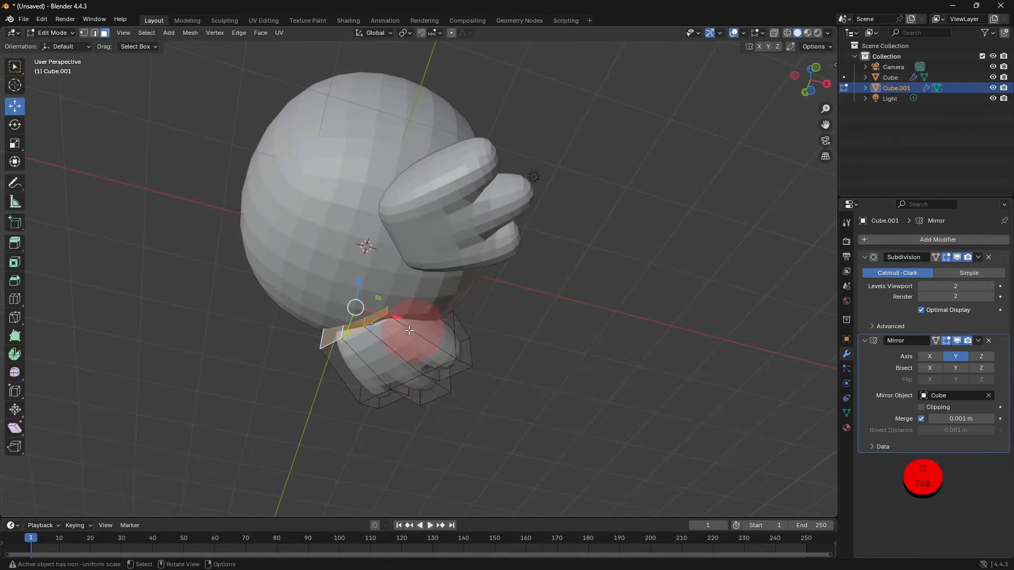
{"action": "middle_click_drag", "start_coordinate": [403, 333], "coordinate": [272, 299]}
{"action": "left_click", "coordinate": [327, 358]}
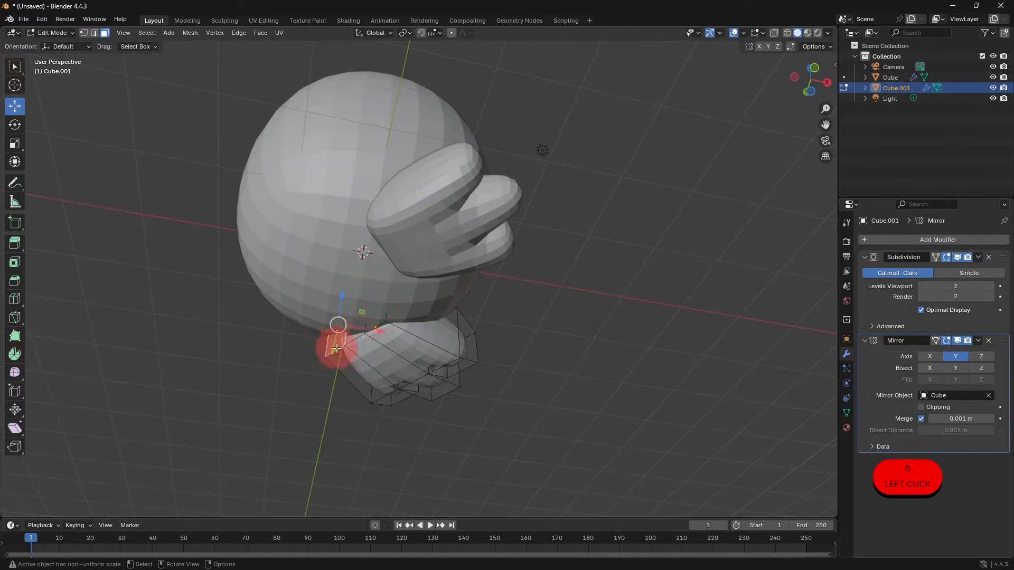
{"action": "left_click", "coordinate": [403, 328], "text": "shift"}
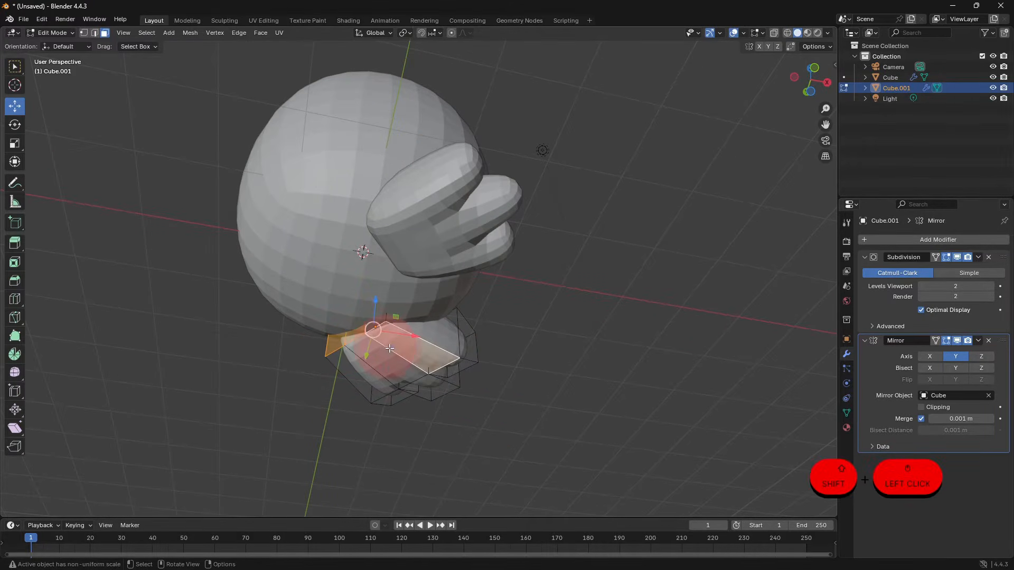
{"action": "key", "text": "ctrl+z"}
{"action": "left_click", "coordinate": [336, 339]}
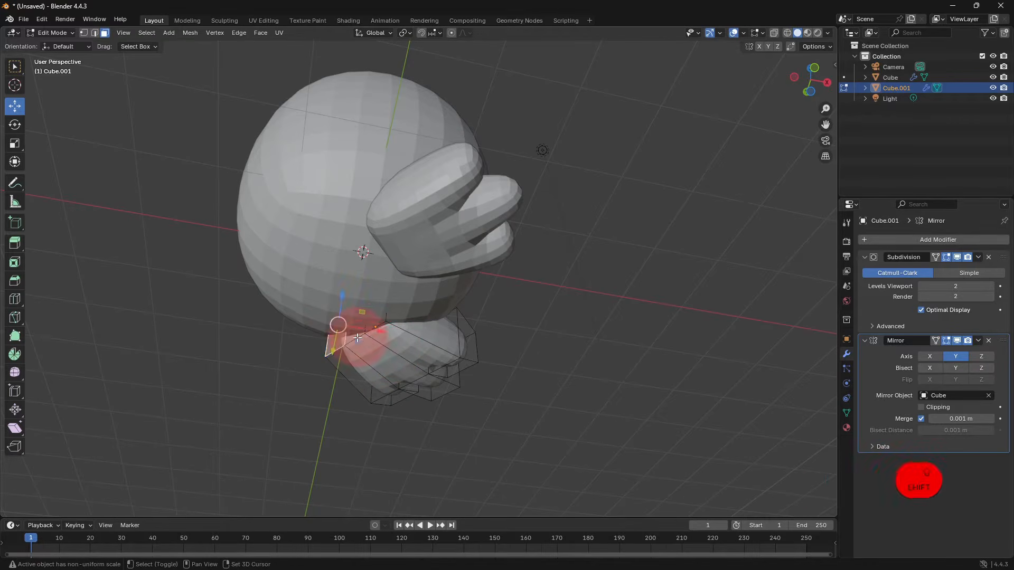
{"action": "left_click_drag", "start_coordinate": [379, 330], "coordinate": [373, 309]}
{"action": "middle_click_drag", "start_coordinate": [391, 321], "coordinate": [475, 333]}
{"action": "left_click_drag", "start_coordinate": [414, 297], "coordinate": [445, 263]}
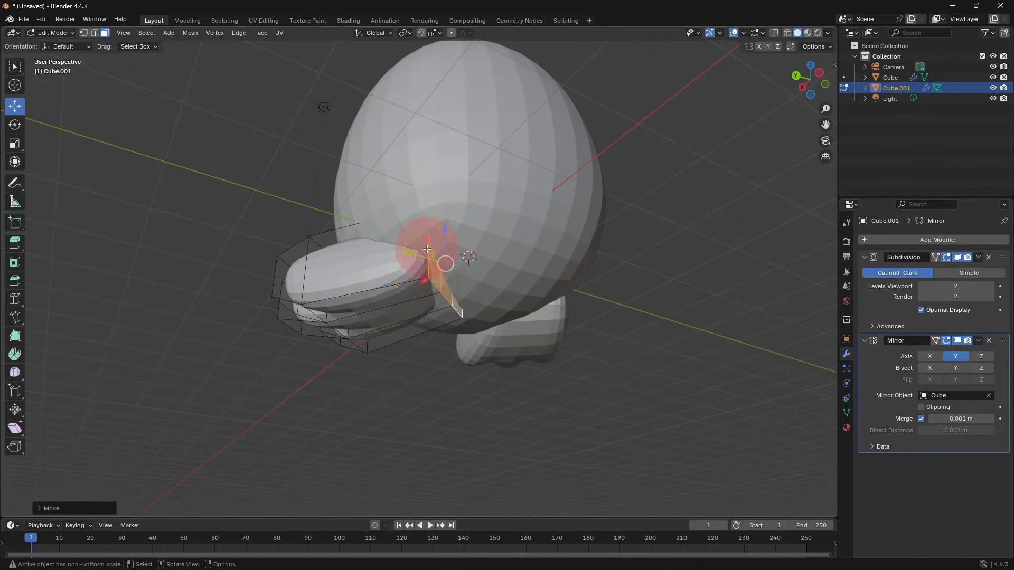
- In Edit Mode, move the end face of the foot's inner toe away from the neighbouring toes
{"action": "middle_click_drag", "start_coordinate": [427, 248], "coordinate": [378, 433]}
{"action": "key", "text": "Tab"}
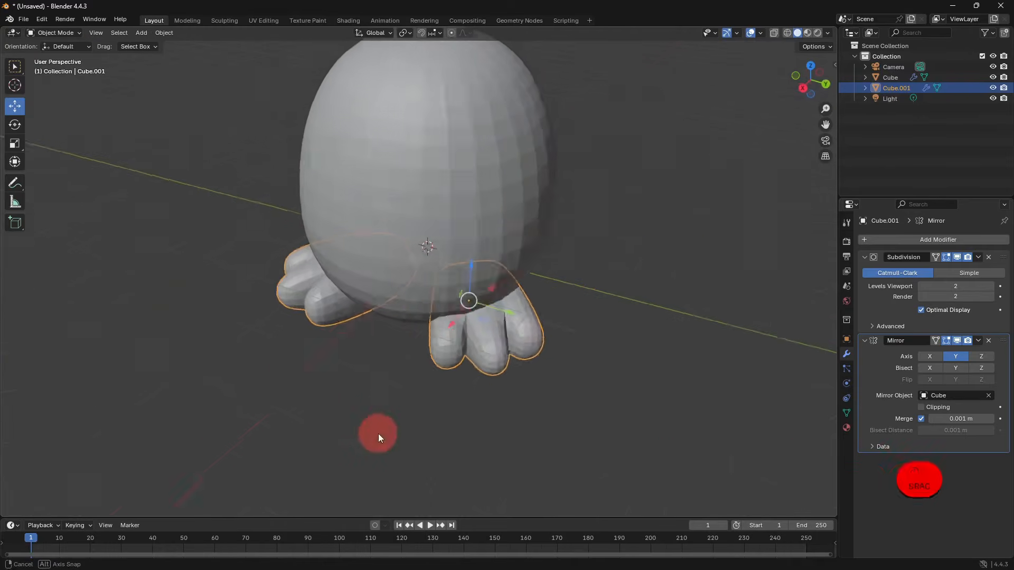
{"action": "key", "text": "Tab"}
{"action": "scroll", "coordinate": [465, 419], "scroll_direction": "up", "scroll_amount": 3}
{"action": "left_click", "coordinate": [456, 437]}
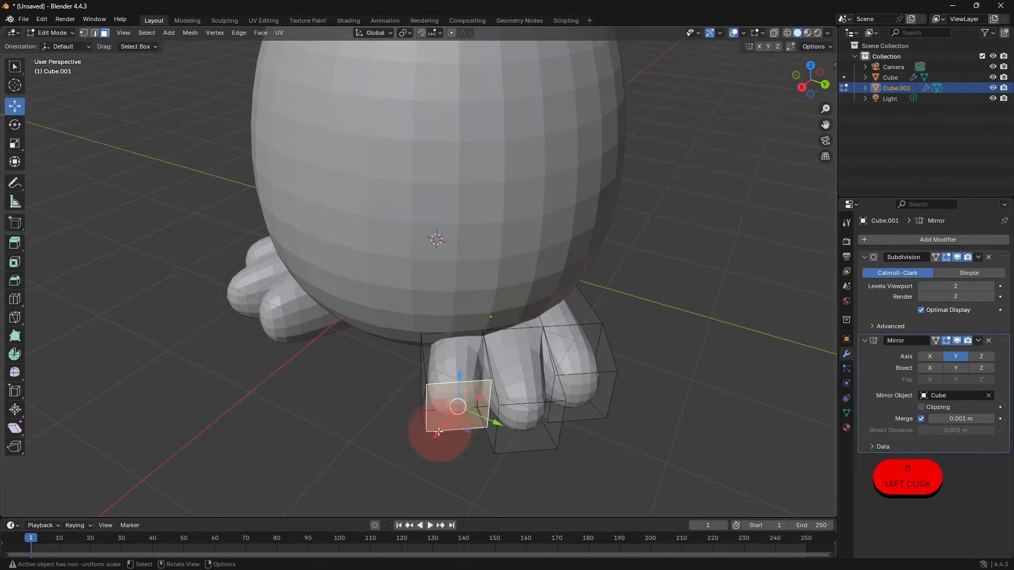
{"action": "left_click_drag", "start_coordinate": [438, 432], "coordinate": [481, 427]}
{"action": "left_click", "coordinate": [613, 394]}
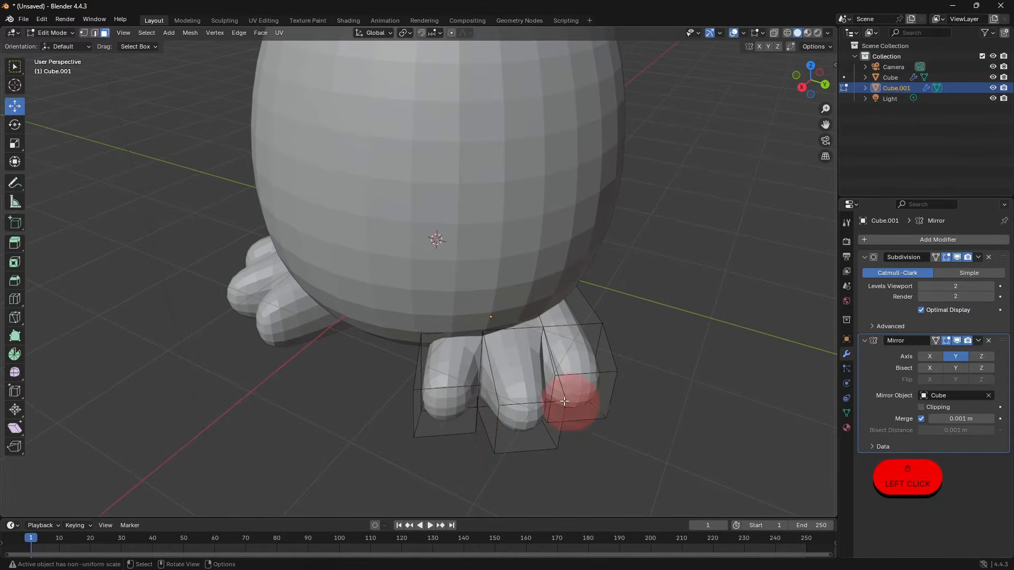
- Move the end faces of the foot's outer and middle toes to spread them, and return to Object Mode
{"action": "left_click", "coordinate": [565, 401]}
{"action": "left_click_drag", "start_coordinate": [579, 428], "coordinate": [647, 418]}
{"action": "left_click", "coordinate": [542, 437]}
{"action": "left_click_drag", "start_coordinate": [571, 443], "coordinate": [583, 448]}
{"action": "left_click", "coordinate": [659, 456]}
{"action": "key", "text": "Tab"}
- Select the inner toe's end face in Edit Mode and move it to lower the toe tip
{"action": "scroll", "coordinate": [585, 415], "scroll_direction": "down", "scroll_amount": 4}
{"action": "middle_click_drag", "start_coordinate": [585, 414], "coordinate": [509, 306]}
{"action": "scroll", "coordinate": [531, 368], "scroll_direction": "up", "scroll_amount": 3}
{"action": "key", "text": "Tab"}
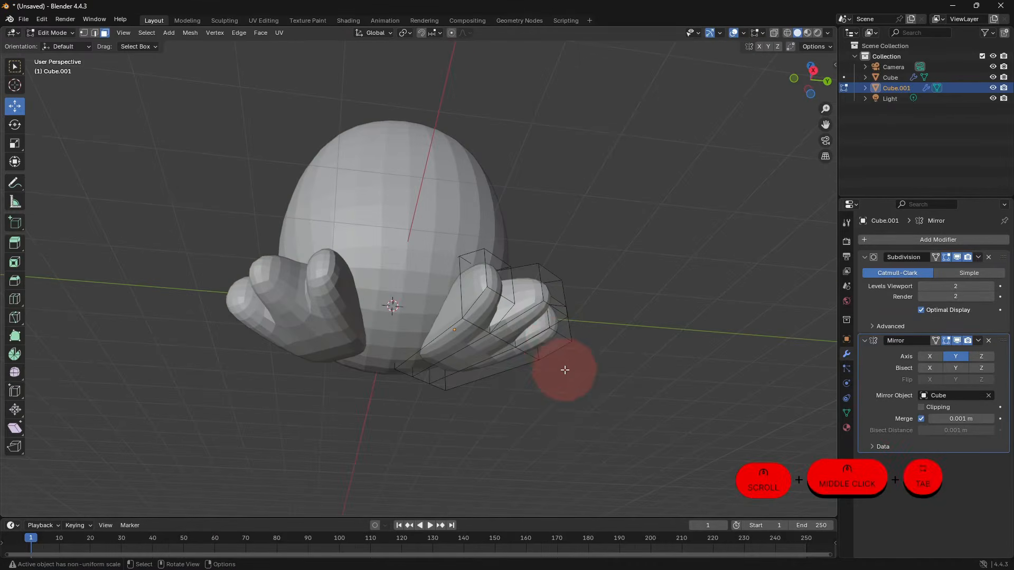
{"action": "middle_click_drag", "start_coordinate": [562, 369], "coordinate": [554, 392]}
{"action": "left_click", "coordinate": [500, 315]}
{"action": "middle_click_drag", "start_coordinate": [520, 335], "coordinate": [564, 343]}
{"action": "left_click_drag", "start_coordinate": [540, 320], "coordinate": [514, 292]}
{"action": "left_click_drag", "start_coordinate": [514, 304], "coordinate": [514, 305]}
{"action": "middle_click_drag", "start_coordinate": [562, 329], "coordinate": [516, 342]}
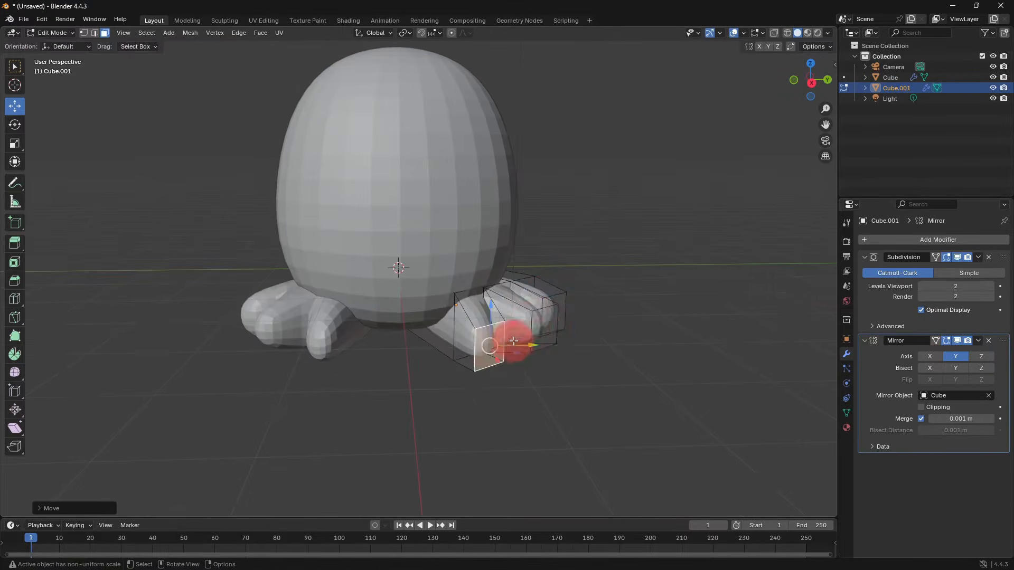
- Lower the end faces of the middle and outer toes, and deselect the foot in Object Mode
{"action": "left_click", "coordinate": [549, 326]}
{"action": "left_click_drag", "start_coordinate": [548, 302], "coordinate": [548, 318]}
{"action": "left_click", "coordinate": [559, 307]}
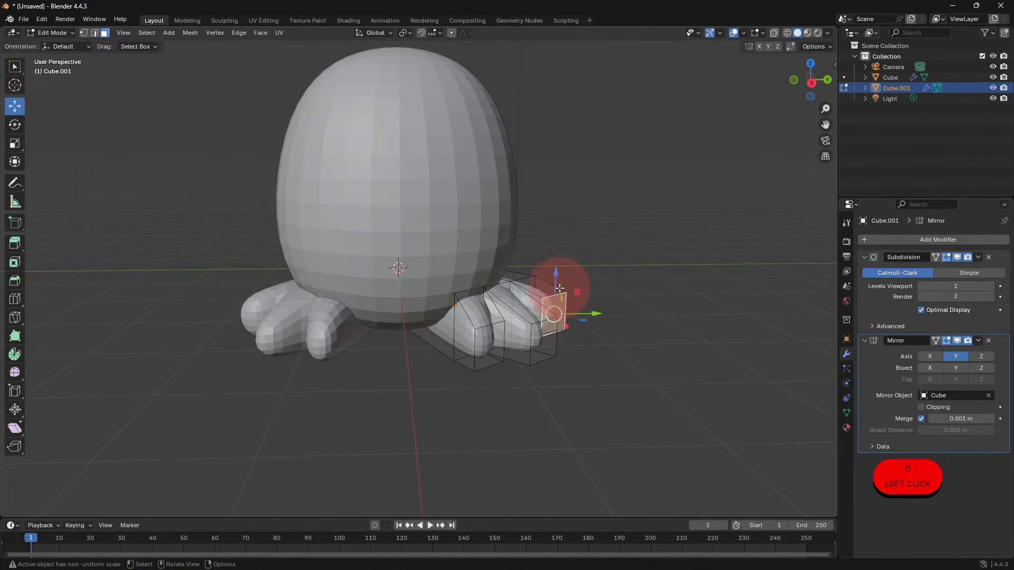
{"action": "left_click_drag", "start_coordinate": [559, 282], "coordinate": [559, 301]}
{"action": "left_click", "coordinate": [635, 363]}
{"action": "key", "text": "Tab"}
{"action": "middle_click_drag", "start_coordinate": [636, 363], "coordinate": [595, 372]}
{"action": "left_click", "coordinate": [594, 370]}
{"action": "middle_click_drag", "start_coordinate": [530, 304], "coordinate": [550, 330]}
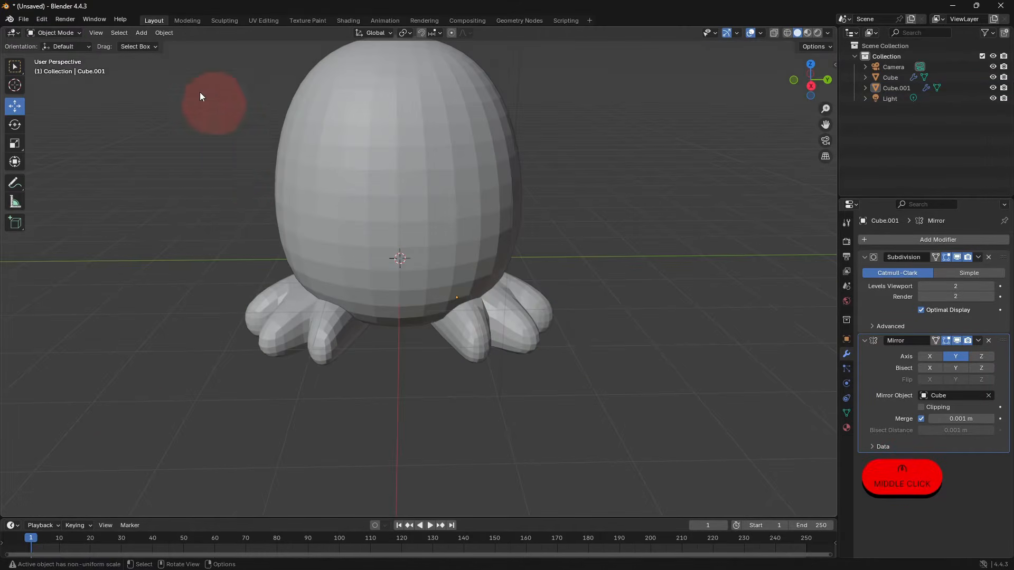
- Add a cube mesh with a Subdivision Surface modifier and move it out in front of the body
{"action": "middle_click_drag", "start_coordinate": [199, 97], "coordinate": [226, 162]}
{"action": "scroll", "coordinate": [374, 236], "scroll_direction": "up", "scroll_amount": 4, "text": "shift"}
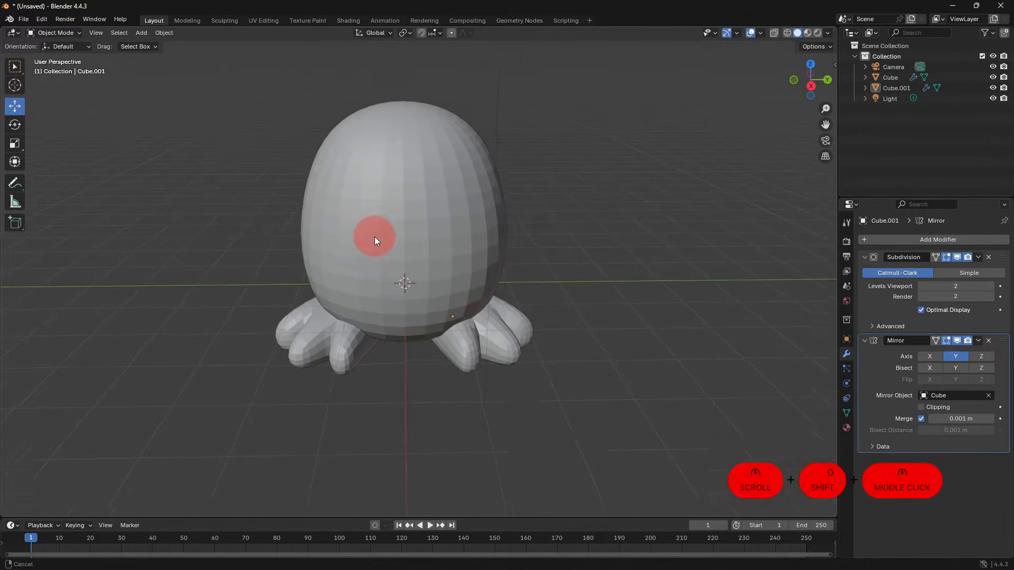
{"action": "left_click", "coordinate": [140, 33]}
{"action": "mouse_move", "coordinate": [154, 47]}
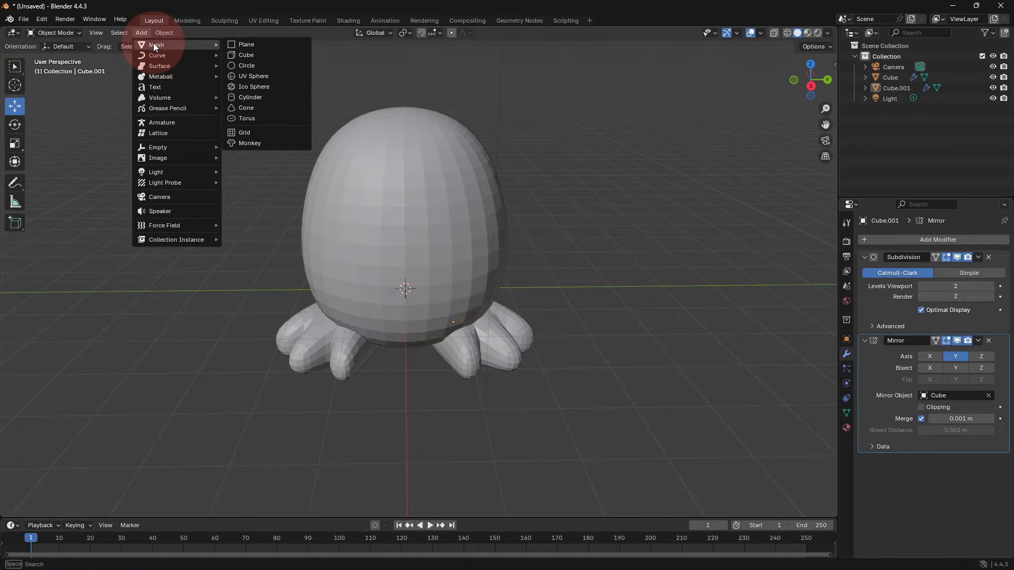
{"action": "left_click", "coordinate": [247, 55]}
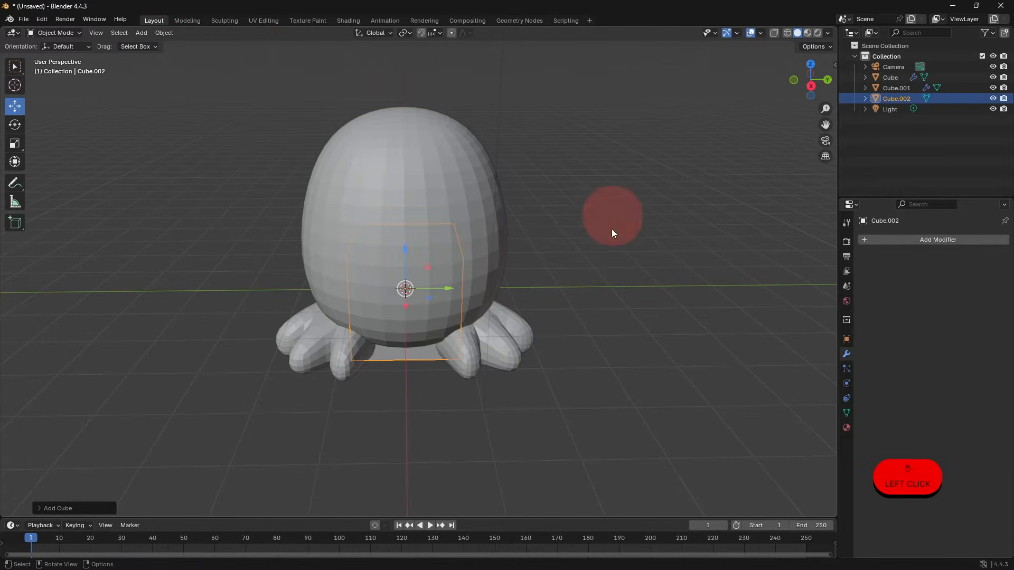
{"action": "left_click", "coordinate": [930, 241]}
{"action": "left_click", "coordinate": [866, 257]}
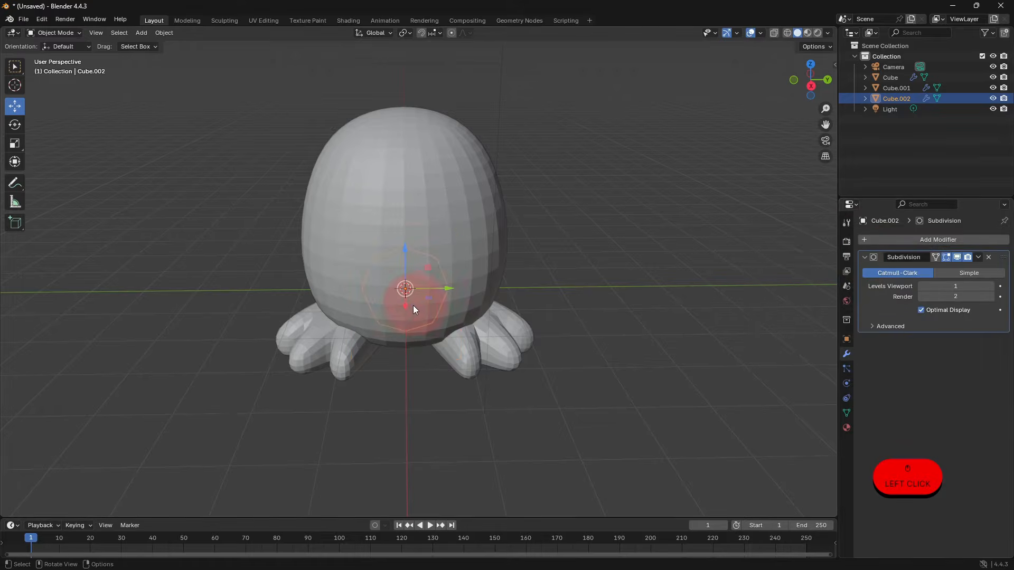
{"action": "left_click_drag", "start_coordinate": [413, 306], "coordinate": [413, 380]}
- Add a Mirror modifier on the Y axis with Cube as mirror object, and move the shape to the upper side of the body
{"action": "left_click", "coordinate": [886, 240]}
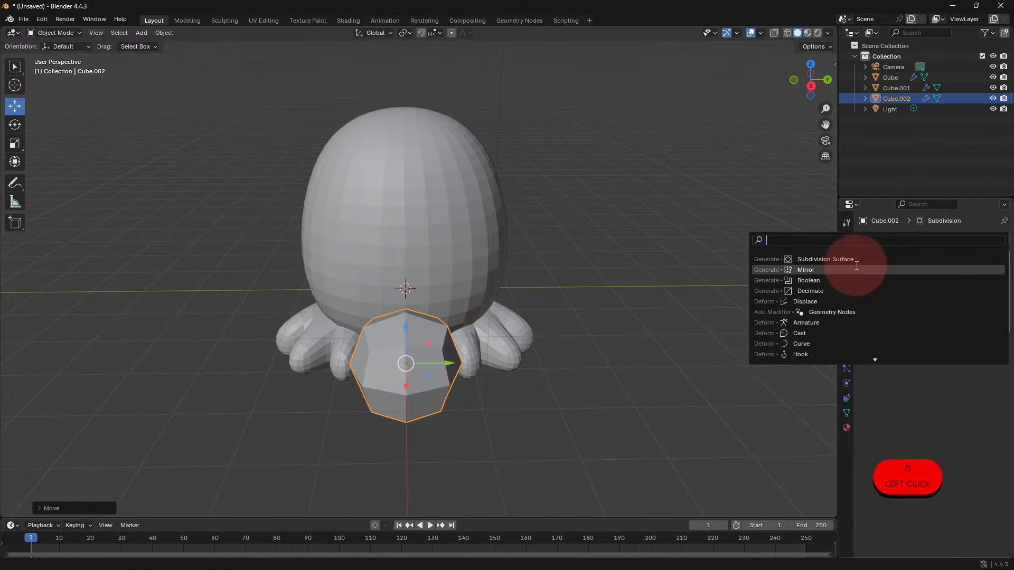
{"action": "left_click", "coordinate": [868, 283]}
{"action": "left_click", "coordinate": [953, 366]}
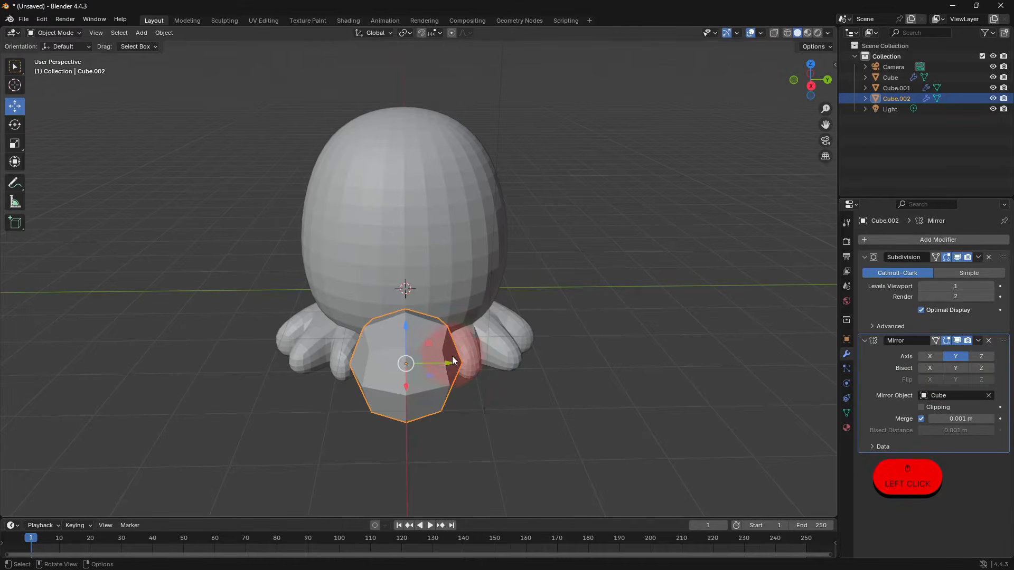
{"action": "left_click_drag", "start_coordinate": [453, 361], "coordinate": [522, 299]}
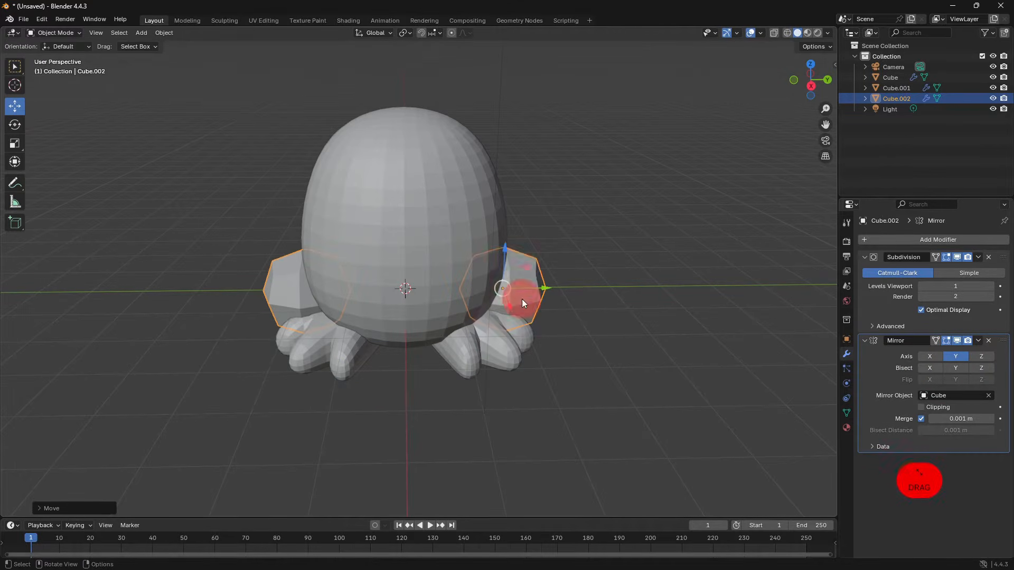
{"action": "left_click_drag", "start_coordinate": [505, 260], "coordinate": [516, 205]}
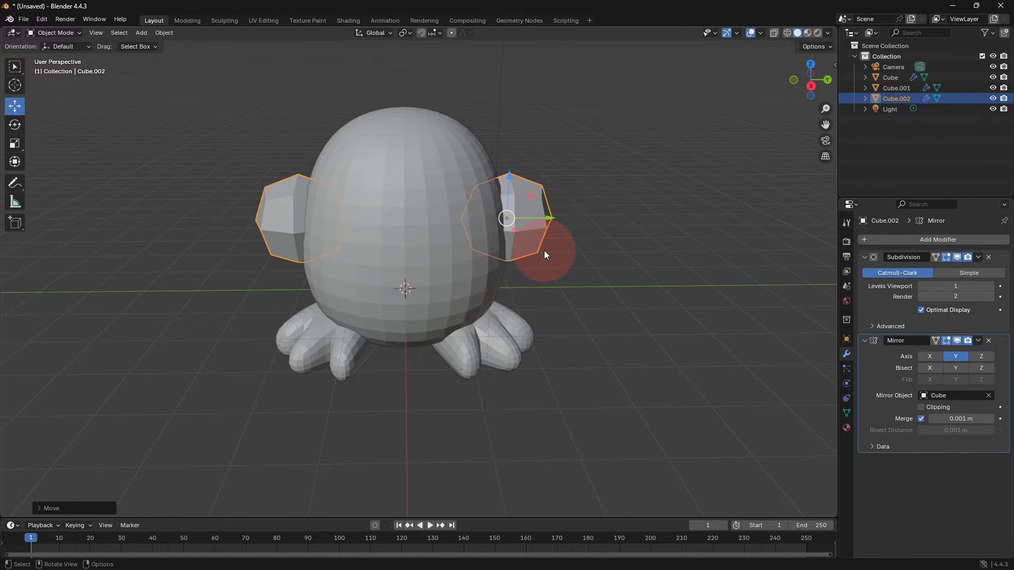
- Duplicate the mirrored side shapes along X to the front and scale the copies down to eye size
{"action": "key", "text": "shift+d"}
{"action": "key", "text": "x"}
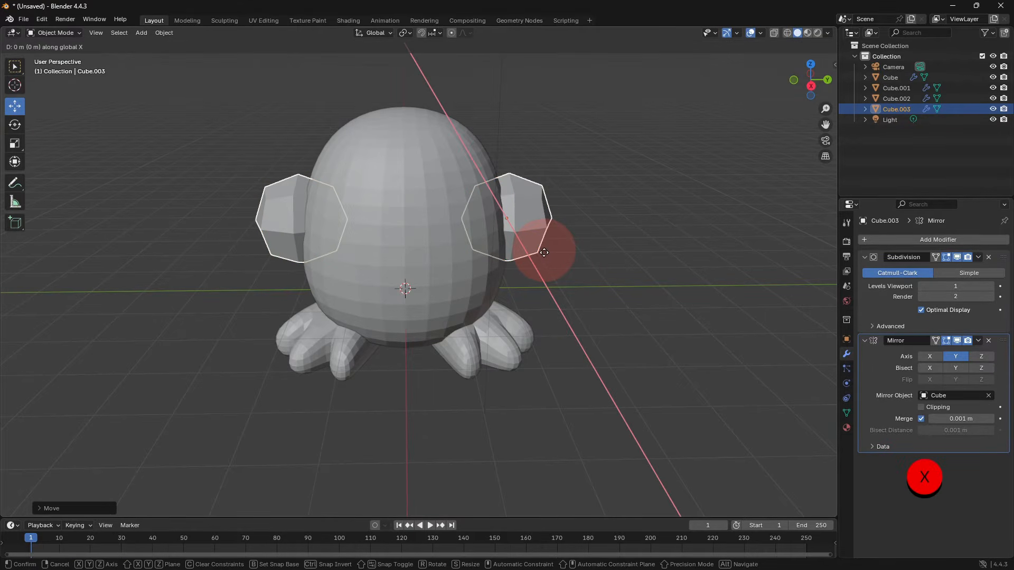
{"action": "left_click", "coordinate": [552, 310]}
{"action": "left_click_drag", "start_coordinate": [581, 271], "coordinate": [463, 271]}
{"action": "key", "text": "s"}
{"action": "left_click", "coordinate": [492, 245]}
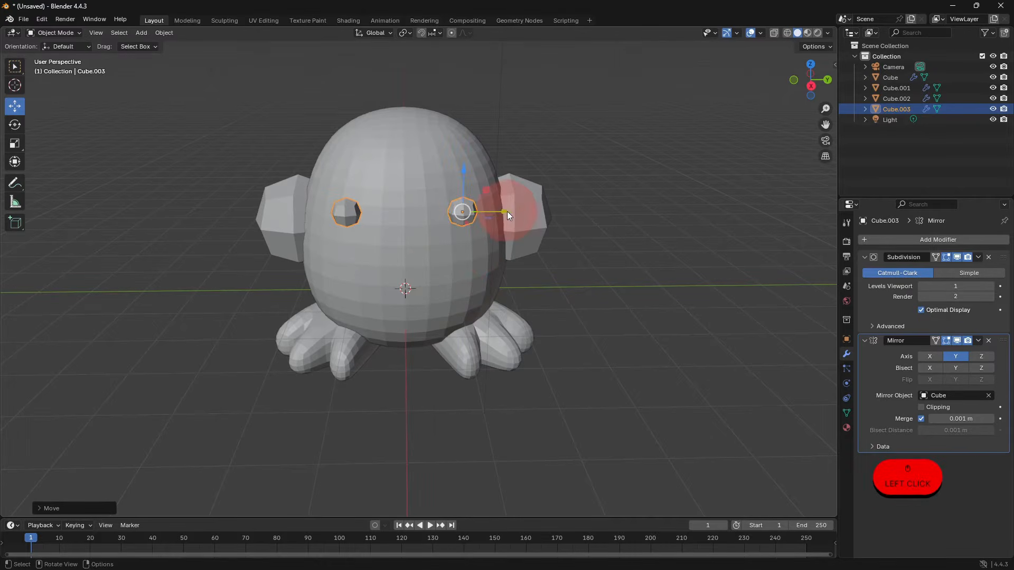
- Position the eyes against the face and set their subdivision viewport level to 2
{"action": "middle_click_drag", "start_coordinate": [495, 220], "coordinate": [537, 252]}
{"action": "left_click_drag", "start_coordinate": [520, 220], "coordinate": [495, 206]}
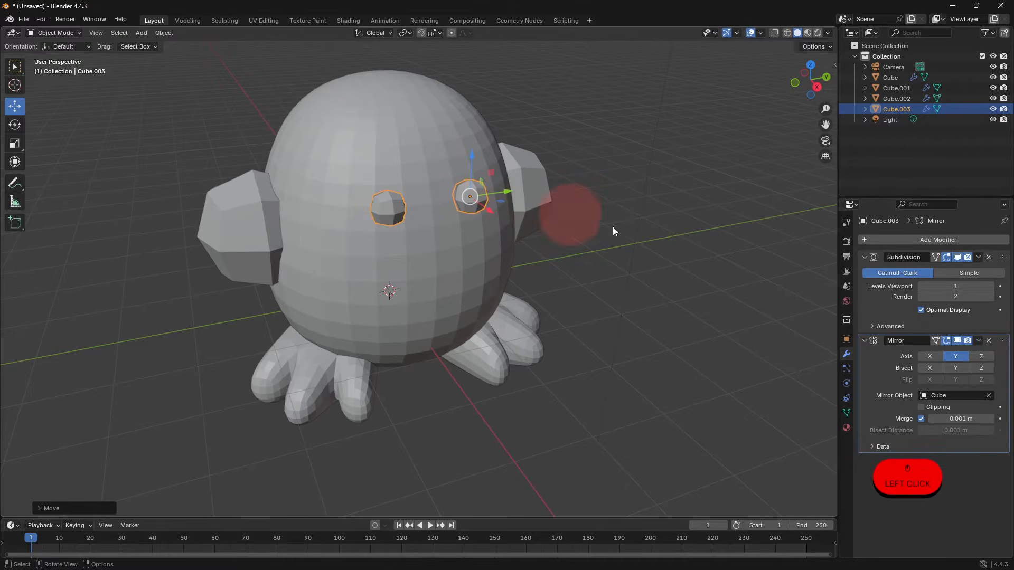
{"action": "left_click", "coordinate": [995, 286]}
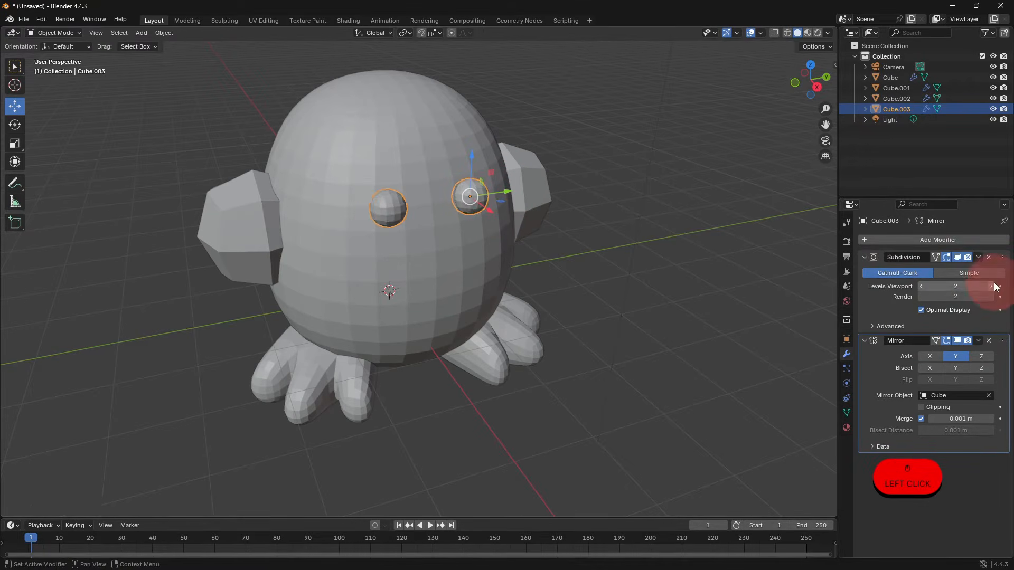
{"action": "scroll", "coordinate": [663, 273], "scroll_direction": "up", "scroll_amount": 2}
{"action": "middle_click_drag", "start_coordinate": [663, 274], "coordinate": [490, 195]}
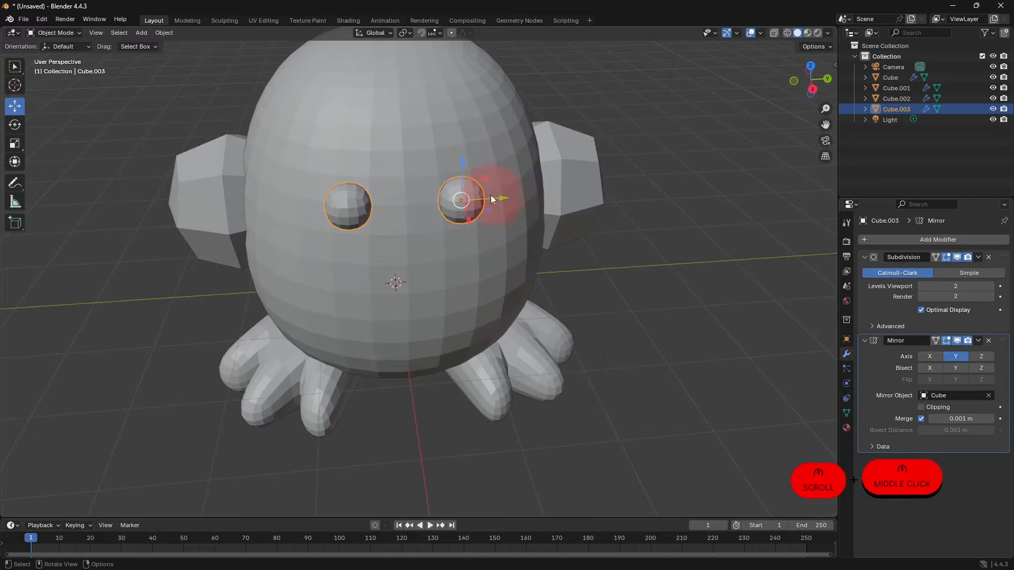
{"action": "left_click", "coordinate": [626, 231]}
- Select the side shape and extrude its front face forward in Edit Mode to begin the arm
{"action": "left_click", "coordinate": [578, 219]}
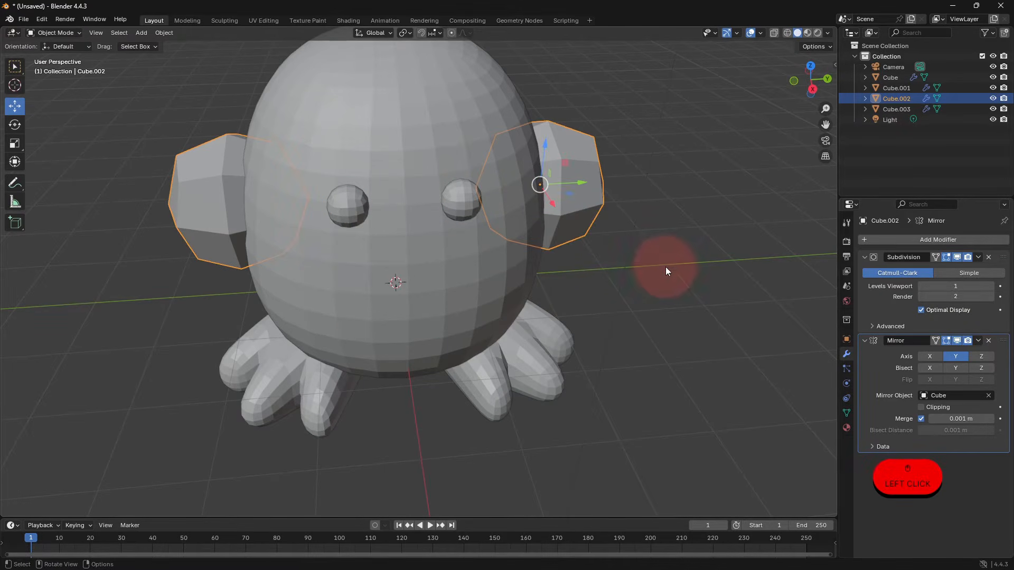
{"action": "middle_click_drag", "start_coordinate": [666, 267], "coordinate": [581, 217]}
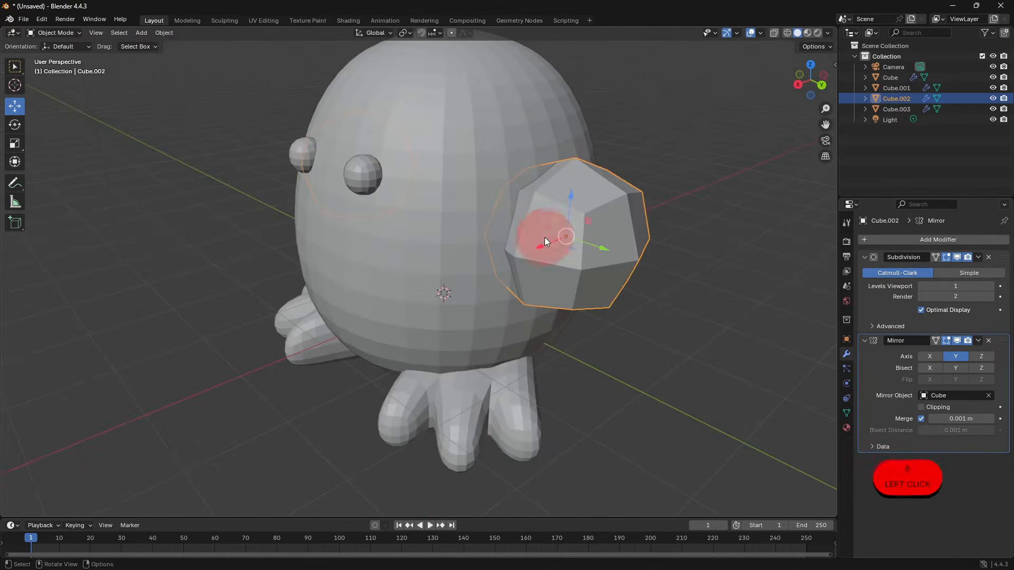
{"action": "key", "text": "Tab"}
{"action": "scroll", "coordinate": [593, 305], "scroll_direction": "down", "scroll_amount": 1}
{"action": "left_click", "coordinate": [504, 289]}
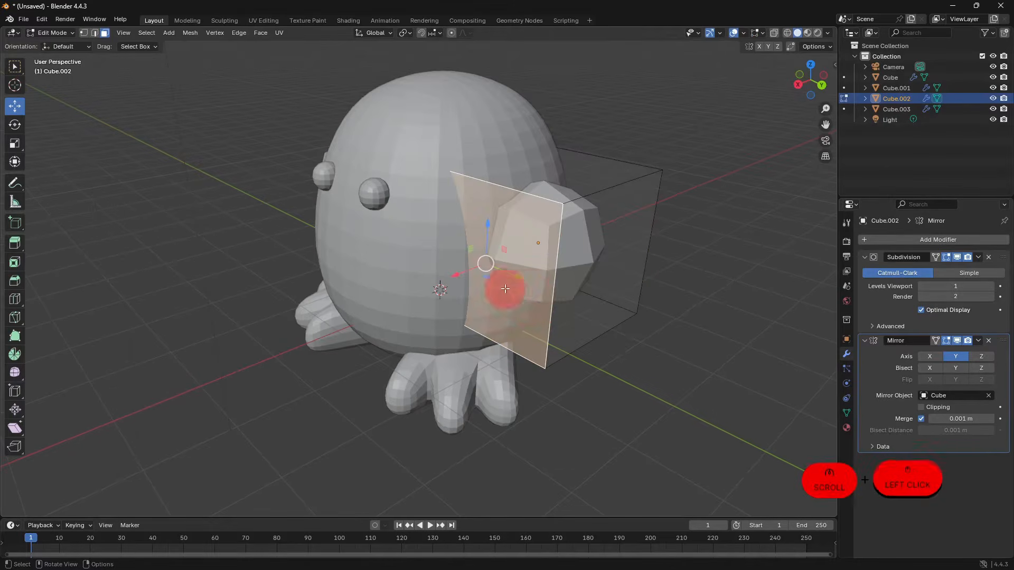
{"action": "scroll", "coordinate": [537, 298], "scroll_direction": "down", "scroll_amount": 1}
{"action": "key", "text": "e"}
{"action": "left_click", "coordinate": [510, 310]}
- Move the extruded front face inward so the arm bends around the front of the body
{"action": "middle_click_drag", "start_coordinate": [533, 313], "coordinate": [621, 326]}
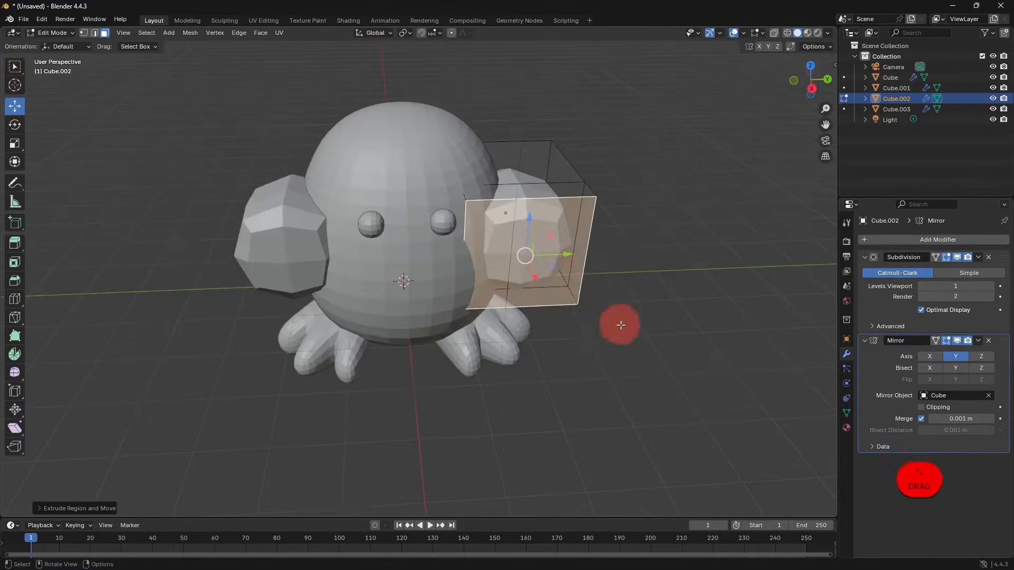
{"action": "left_click_drag", "start_coordinate": [565, 256], "coordinate": [503, 291]}
{"action": "left_click_drag", "start_coordinate": [560, 274], "coordinate": [460, 296]}
- Scale the mirrored arms down slightly, reposition them beside the body, and set their subdivision viewport level to 2
{"action": "key", "text": "Tab"}
{"action": "key", "text": "s"}
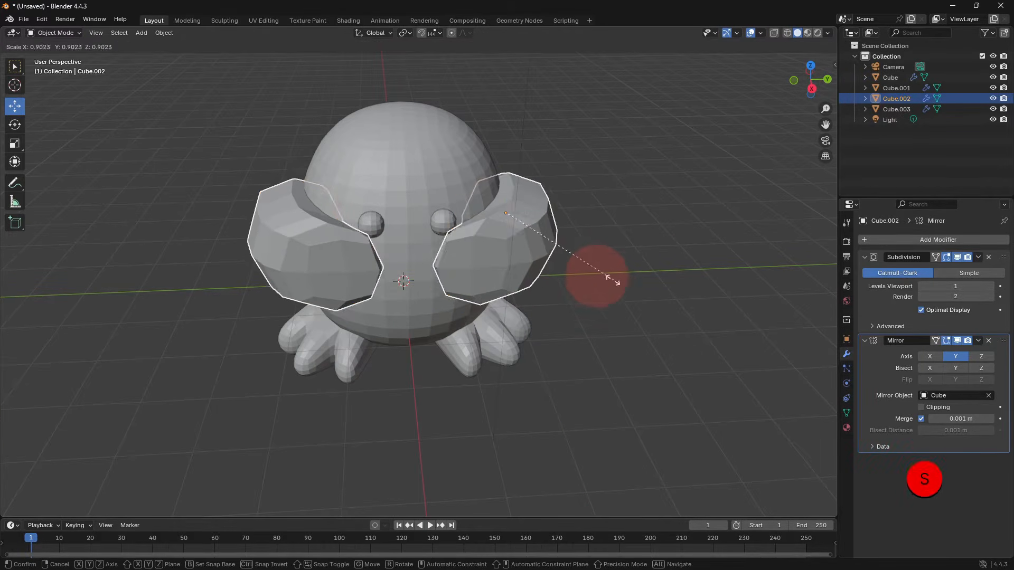
{"action": "left_click", "coordinate": [573, 270]}
{"action": "left_click_drag", "start_coordinate": [511, 243], "coordinate": [514, 288]}
{"action": "key", "text": "Tab"}
{"action": "scroll", "coordinate": [517, 291], "scroll_direction": "up", "scroll_amount": 1}
{"action": "scroll", "coordinate": [967, 301], "scroll_direction": "down", "scroll_amount": 1}
{"action": "left_click", "coordinate": [993, 288]}
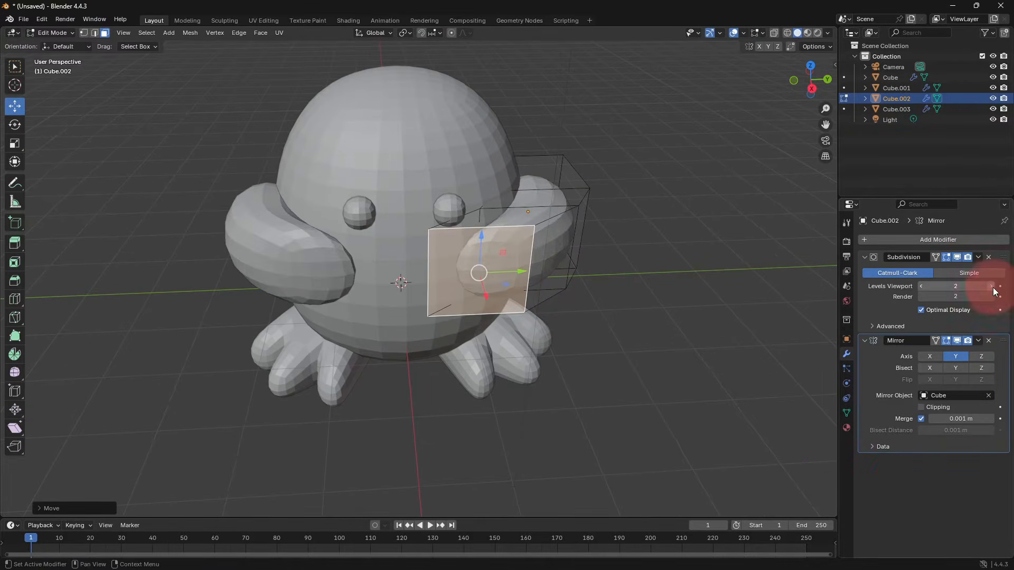
- Fine-tune the position of the arm's front end face beside the body in Edit Mode
{"action": "middle_click_drag", "start_coordinate": [661, 301], "coordinate": [563, 301]}
{"action": "key", "text": "Tab"}
{"action": "scroll", "coordinate": [582, 312], "scroll_direction": "up", "scroll_amount": 2}
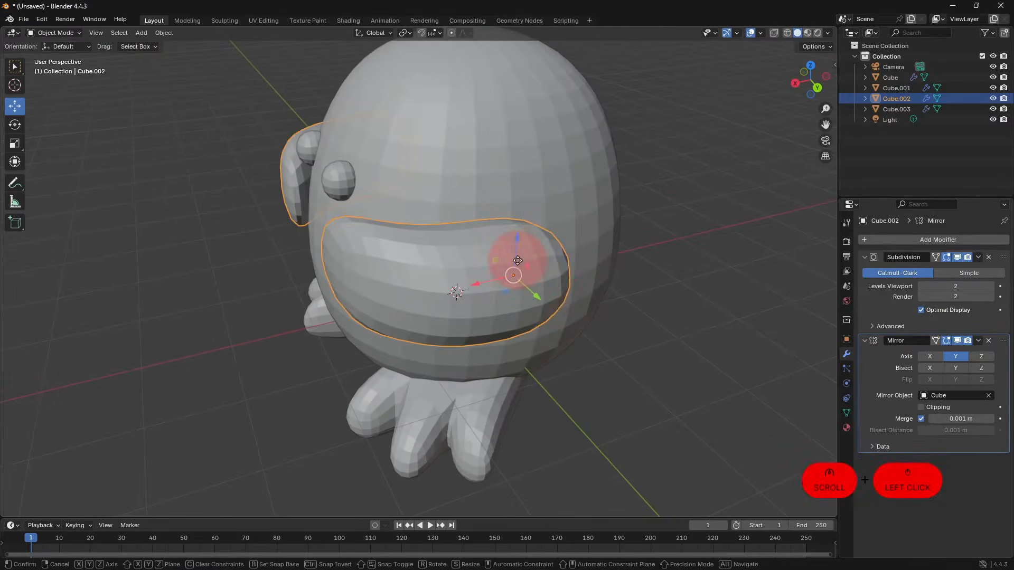
{"action": "key", "text": "Tab"}
{"action": "middle_click_drag", "start_coordinate": [516, 323], "coordinate": [541, 274]}
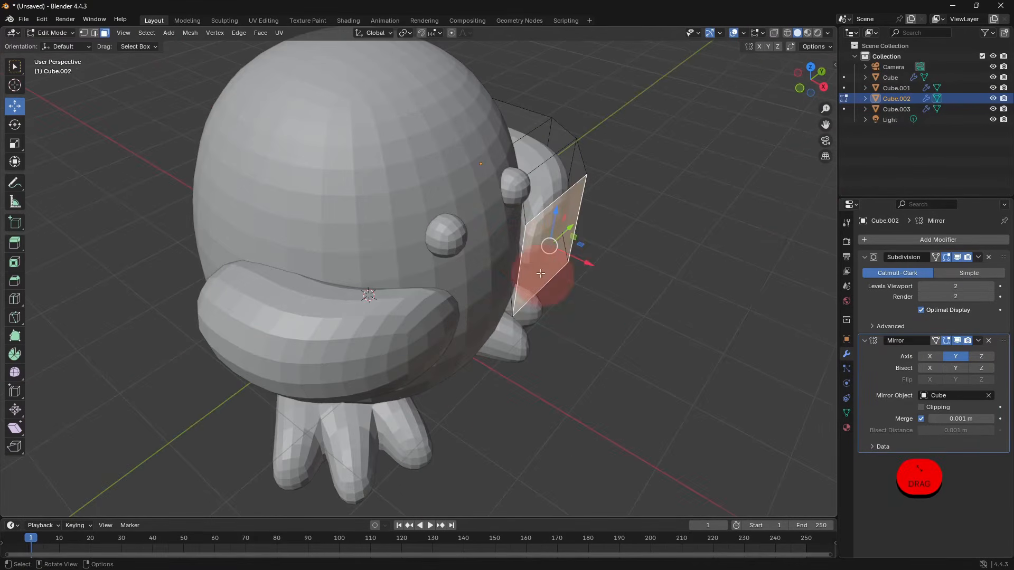
{"action": "mouse_move", "coordinate": [563, 257]}
{"action": "left_mouse_down"}
{"action": "mouse_move", "coordinate": [593, 272]}
{"action": "mouse_move", "coordinate": [568, 247]}
{"action": "mouse_move", "coordinate": [573, 233]}
{"action": "mouse_move", "coordinate": [565, 245]}
{"action": "left_mouse_up"}
{"action": "key", "text": "Tab"}
- Select the face loop at the arm's shoulder end in Edit Mode and resize it
{"action": "middle_click_drag", "start_coordinate": [652, 276], "coordinate": [494, 256]}
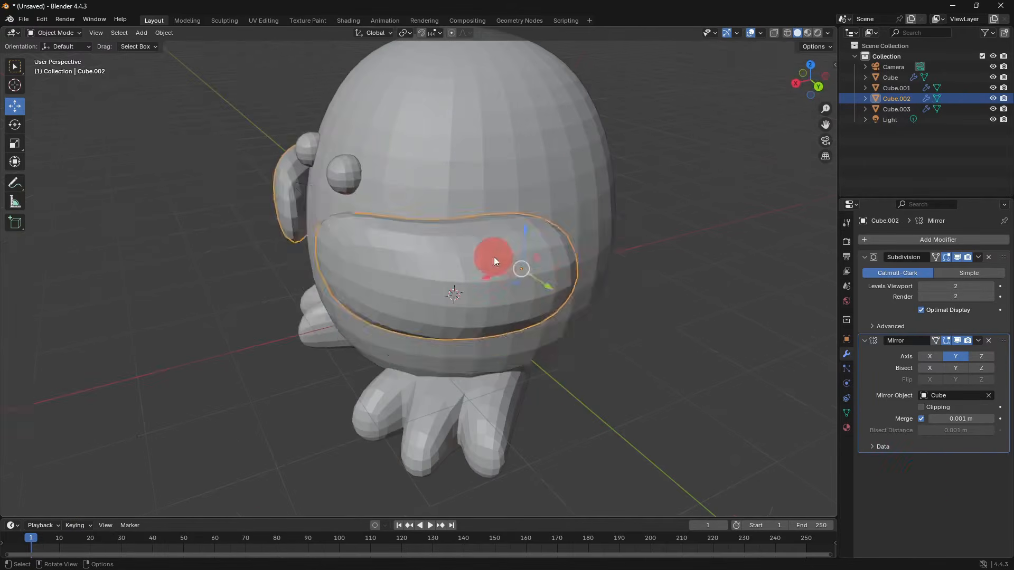
{"action": "key", "text": "Tab"}
{"action": "left_click", "coordinate": [543, 242], "text": "alt"}
{"action": "key", "text": "s"}
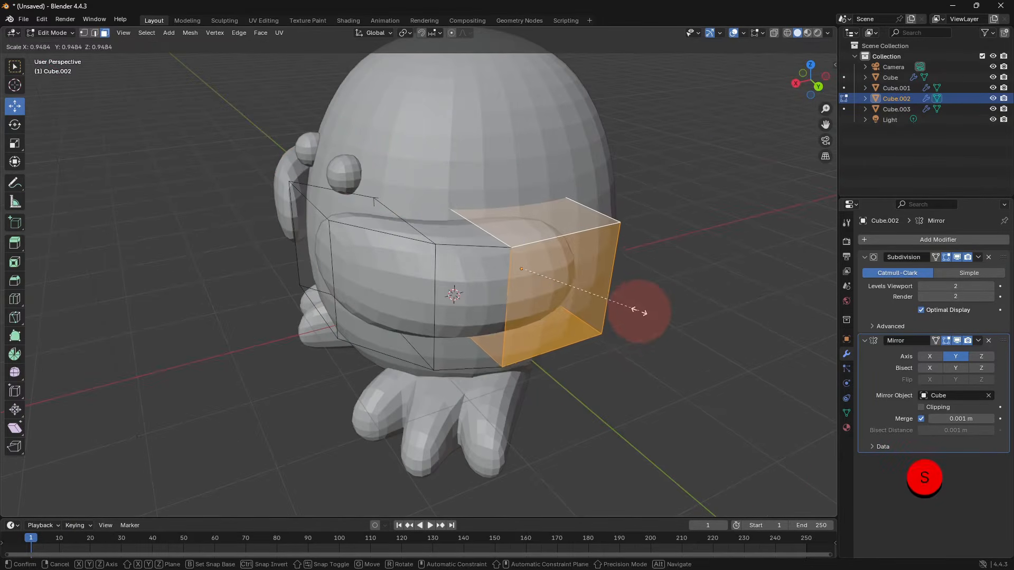
{"action": "left_click", "coordinate": [653, 324]}
{"action": "middle_click_drag", "start_coordinate": [648, 320], "coordinate": [616, 299]}
{"action": "key", "text": "Tab"}
- Scale down the arm's front end face in Edit Mode to taper the arm toward its tip
{"action": "mouse_move", "coordinate": [505, 280]}
{"action": "middle_mouse_down"}
{"action": "mouse_move", "coordinate": [443, 229]}
{"action": "mouse_move", "coordinate": [502, 274]}
{"action": "middle_mouse_up"}
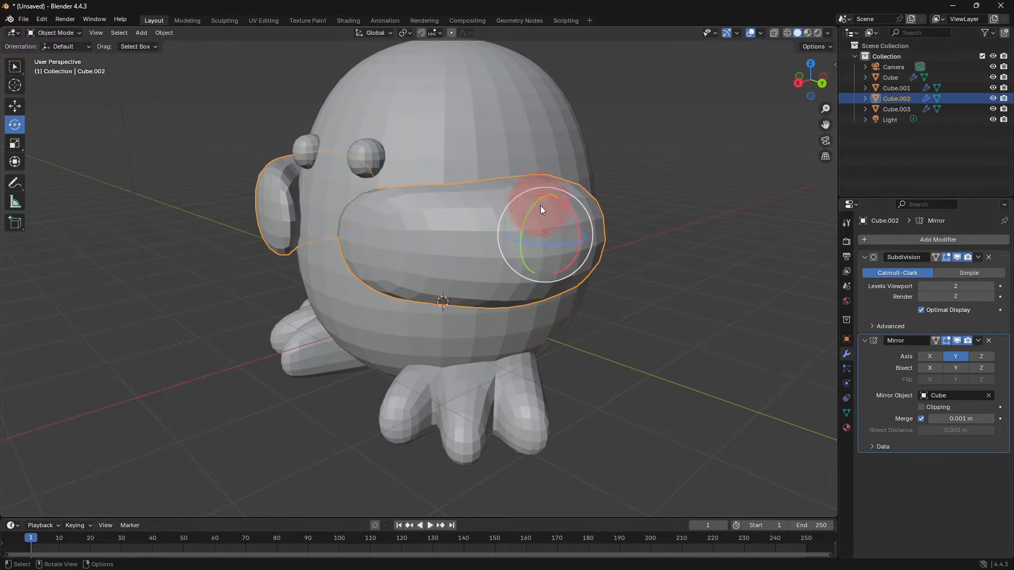
{"action": "key", "text": "Tab"}
{"action": "middle_click_drag", "start_coordinate": [559, 277], "coordinate": [523, 227]}
{"action": "key", "text": "s"}
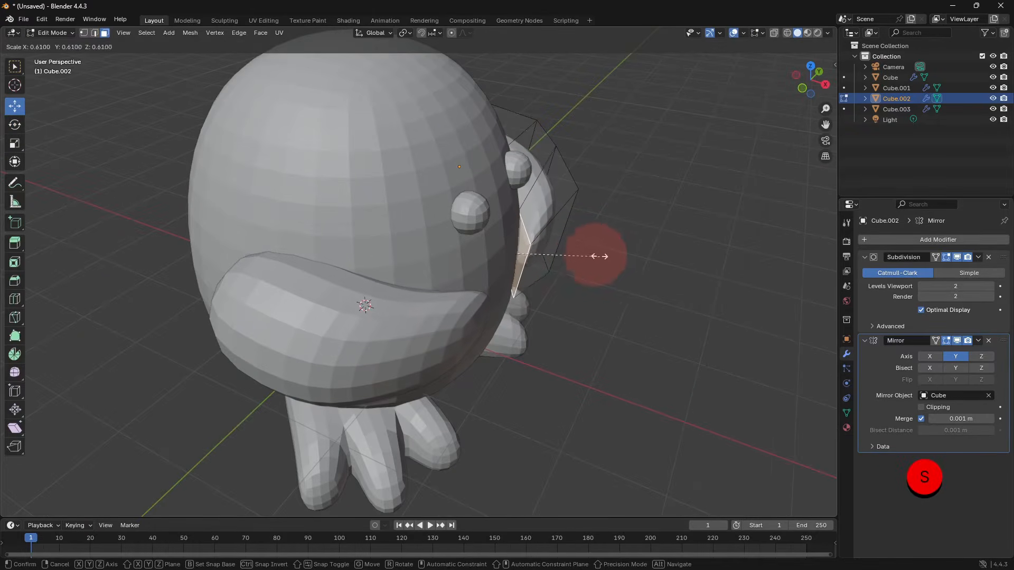
{"action": "left_click", "coordinate": [611, 271]}
{"action": "key", "text": "Tab"}
{"action": "middle_click_drag", "start_coordinate": [611, 271], "coordinate": [403, 249]}
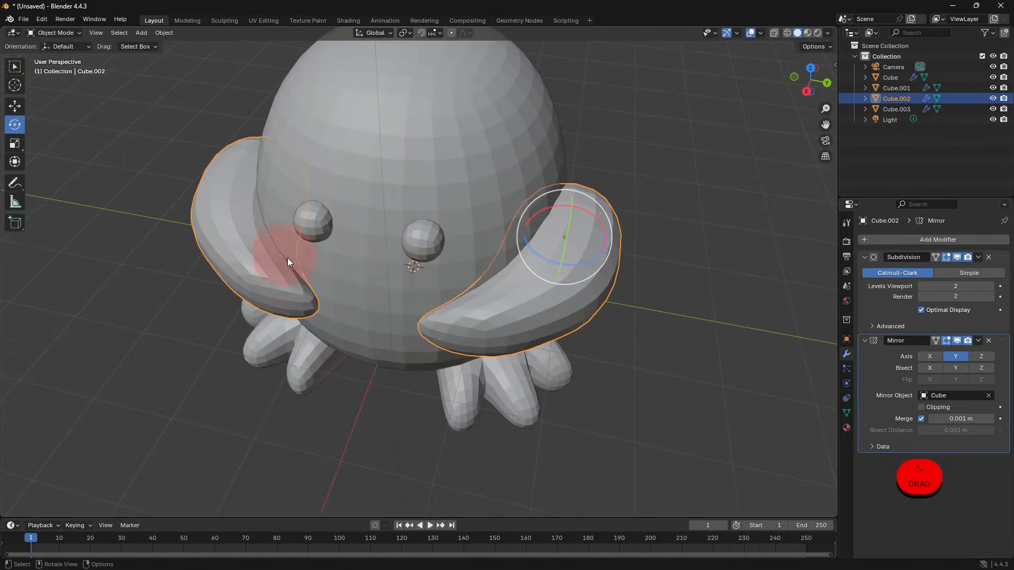
- Move the mirrored arms in closer against the sides of the body in Object Mode
{"action": "key", "text": "Tab"}
{"action": "middle_click_drag", "start_coordinate": [684, 296], "coordinate": [661, 293]}
{"action": "key", "text": "Tab"}
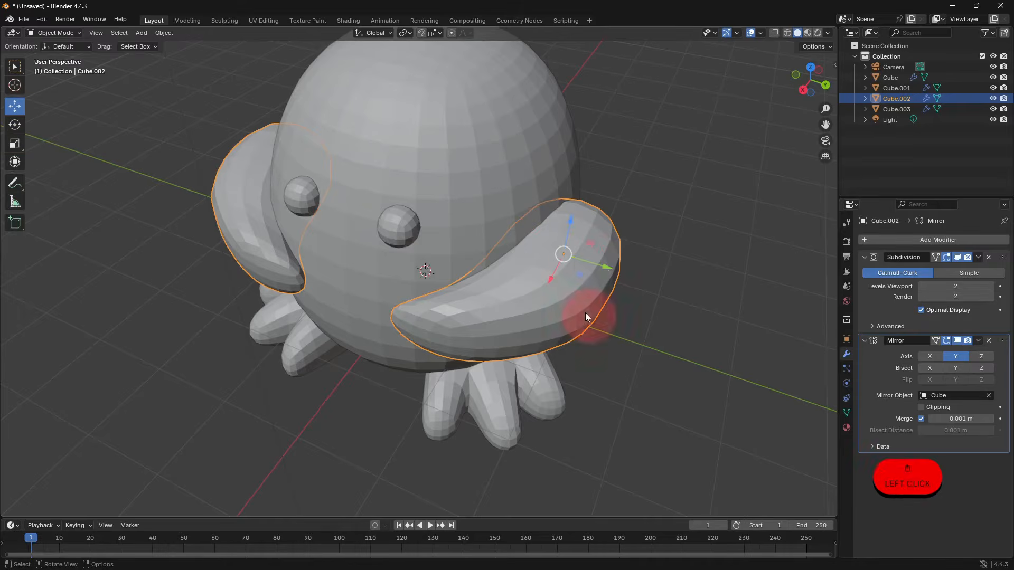
{"action": "left_click_drag", "start_coordinate": [602, 265], "coordinate": [515, 289]}
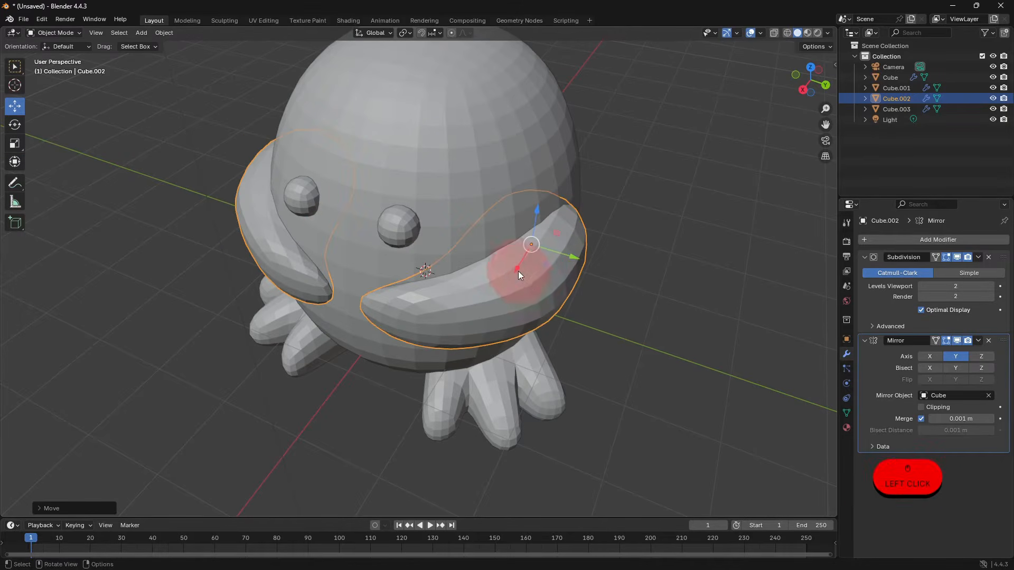
- Add a new cube to the scene and give it a Subdivision Surface modifier
{"action": "middle_click_drag", "start_coordinate": [518, 271], "coordinate": [537, 242]}
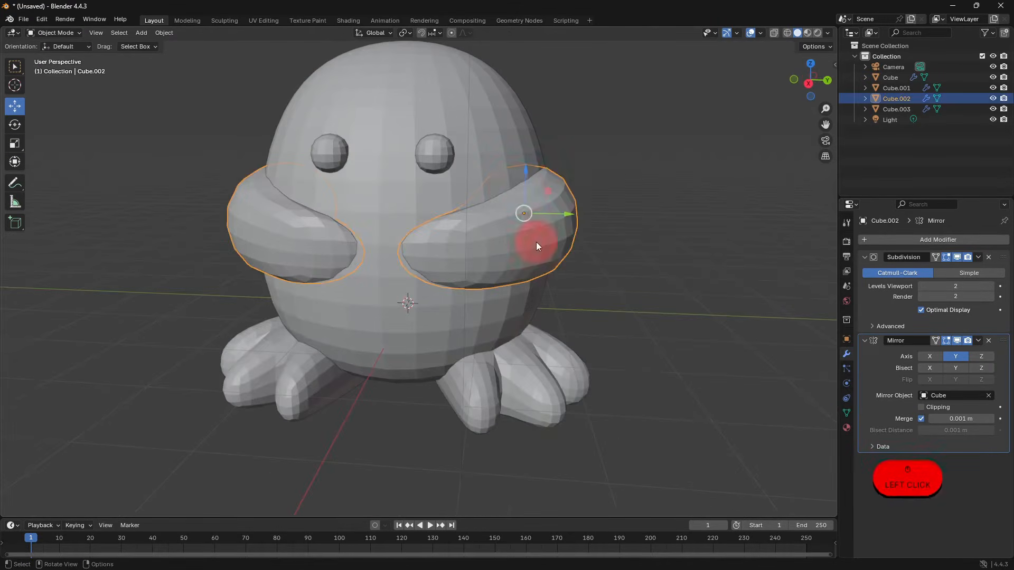
{"action": "left_click", "coordinate": [608, 267]}
{"action": "scroll", "coordinate": [190, 197], "scroll_direction": "down", "scroll_amount": 2}
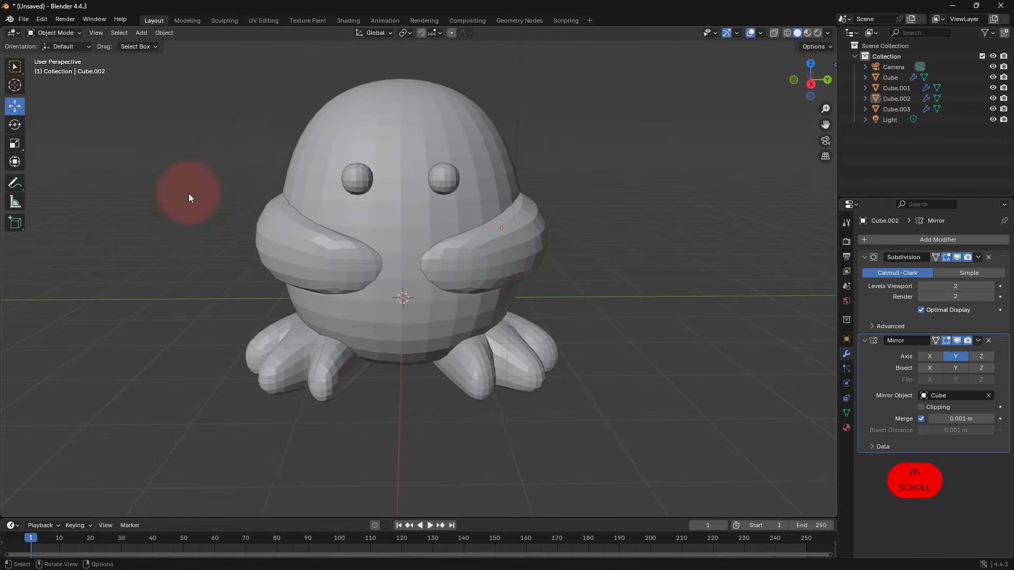
{"action": "left_click", "coordinate": [141, 33]}
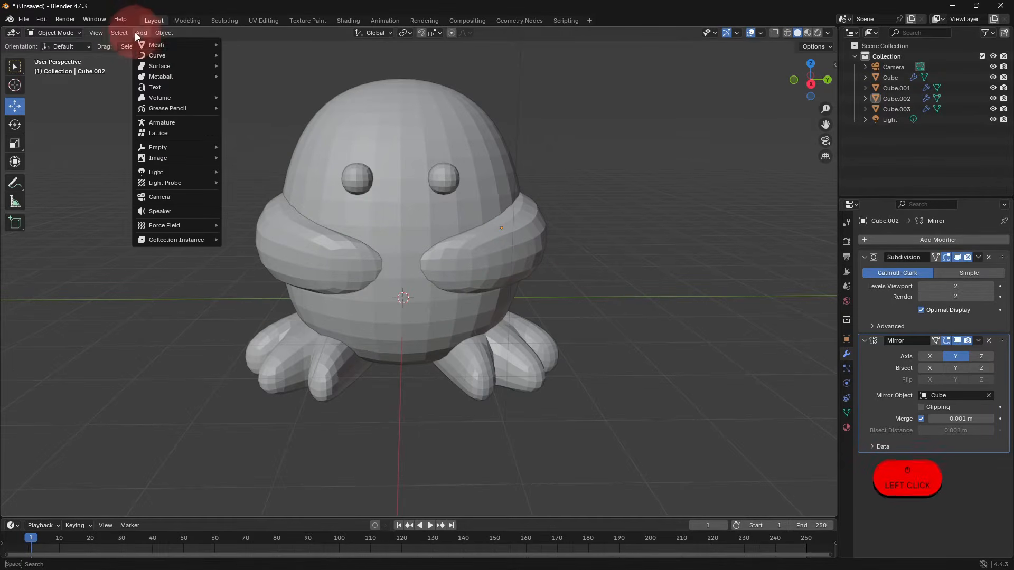
{"action": "left_click", "coordinate": [165, 45]}
{"action": "left_click", "coordinate": [243, 55]}
{"action": "middle_click_drag", "start_coordinate": [723, 266], "coordinate": [749, 271]}
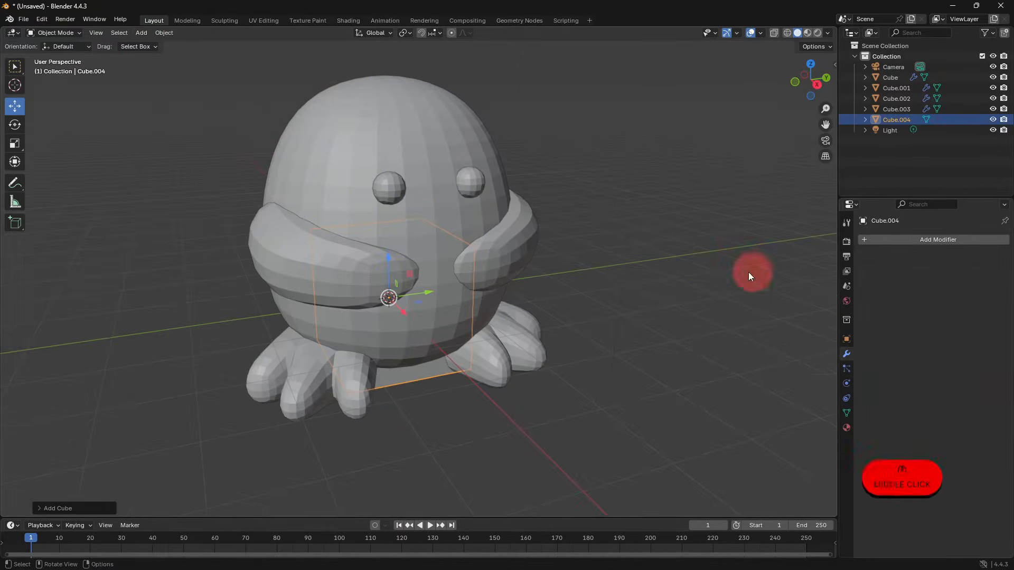
{"action": "left_click", "coordinate": [939, 242]}
{"action": "left_click", "coordinate": [898, 268]}
- Move the subdivided cube forward along X in front of the body and stretch it sideways along Y
{"action": "left_click_drag", "start_coordinate": [401, 313], "coordinate": [519, 361]}
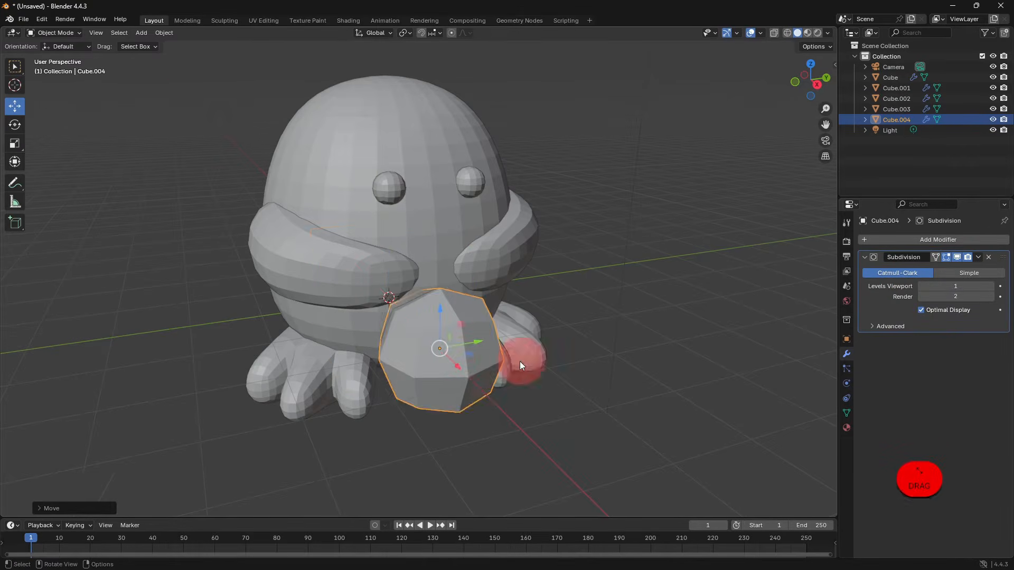
{"action": "middle_click_drag", "start_coordinate": [520, 361], "coordinate": [543, 355]}
{"action": "key", "text": "s"}
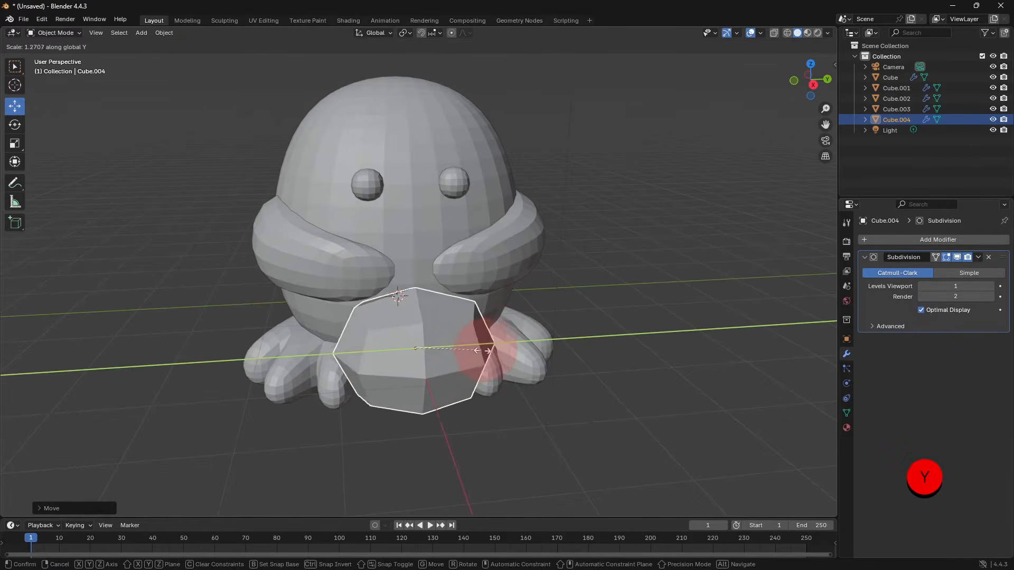
{"action": "left_click", "coordinate": [502, 344]}
- Set the stretched shape's viewport subdivision level to 2 and raise it to the height of the face
{"action": "left_click", "coordinate": [993, 285]}
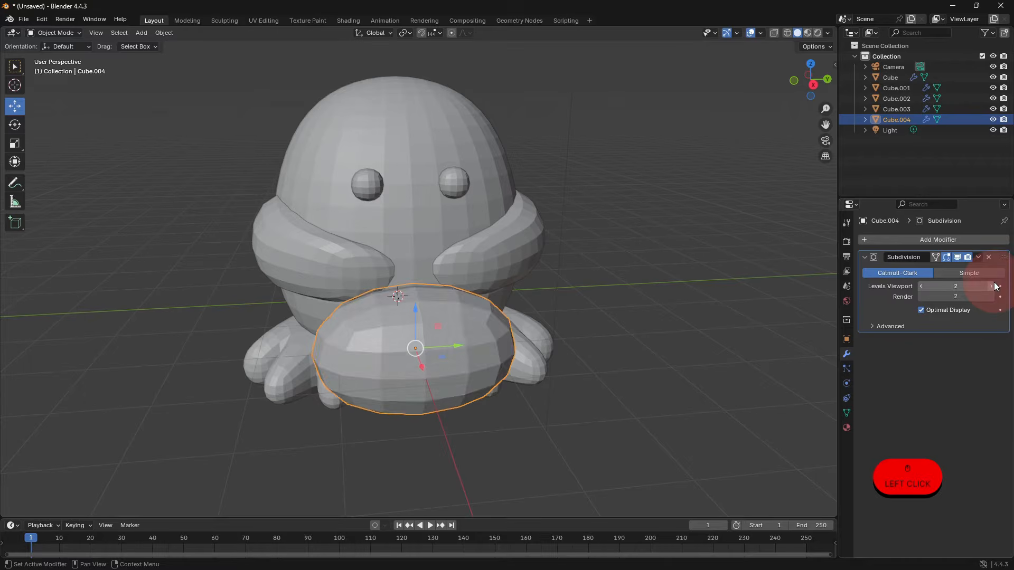
{"action": "left_click", "coordinate": [992, 286]}
{"action": "left_click", "coordinate": [922, 286]}
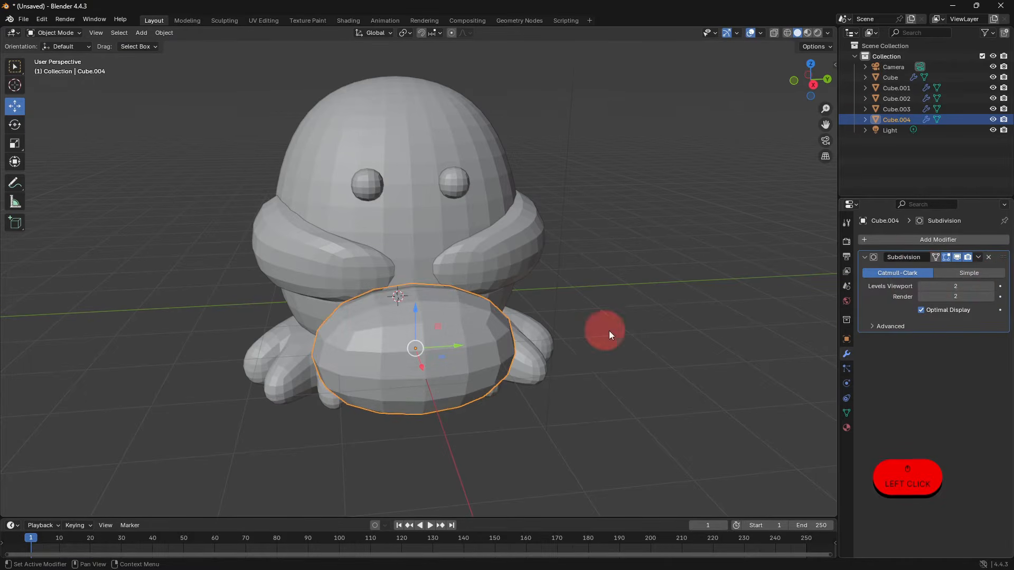
{"action": "left_click_drag", "start_coordinate": [401, 318], "coordinate": [439, 214]}
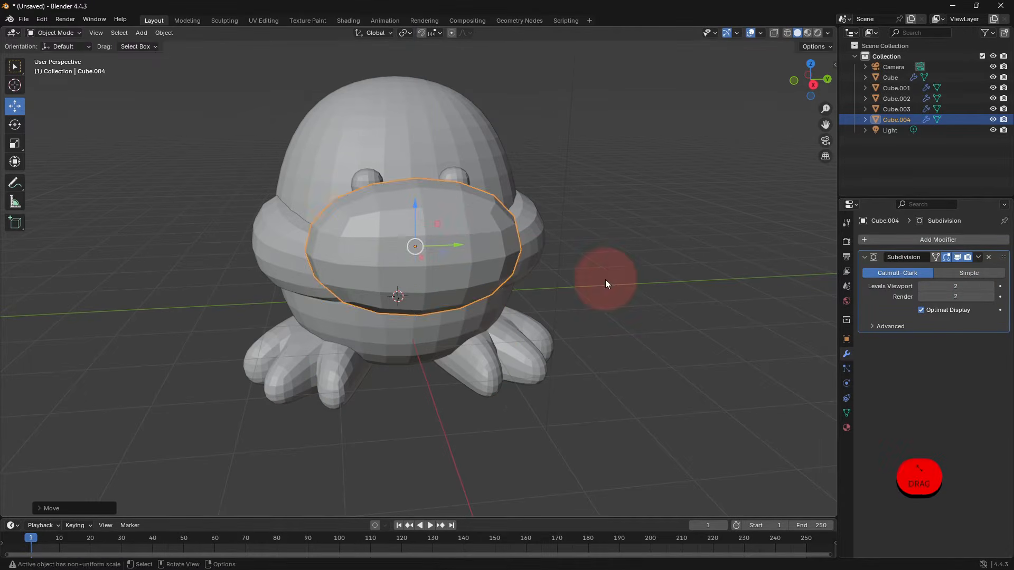
- Scale the beak shape down and move it back along X against the face
{"action": "key", "text": "s"}
{"action": "left_click", "coordinate": [520, 270]}
{"action": "middle_click_drag", "start_coordinate": [521, 269], "coordinate": [581, 304]}
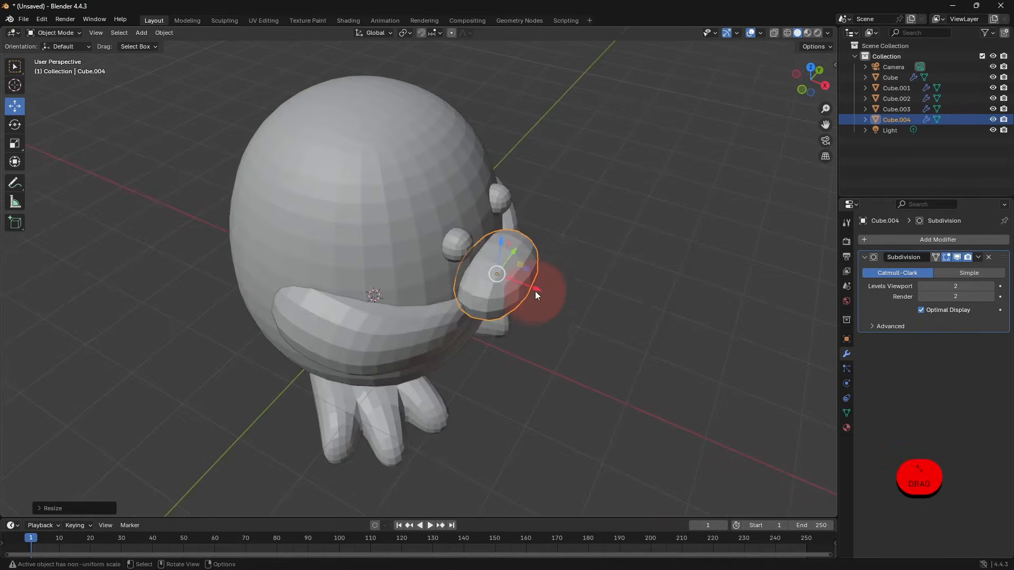
{"action": "left_click_drag", "start_coordinate": [534, 290], "coordinate": [482, 227]}
{"action": "middle_click_drag", "start_coordinate": [482, 227], "coordinate": [509, 230]}
- Fine-tune the beak's overall size so it fits between and just below the eyes
{"action": "key", "text": "s"}
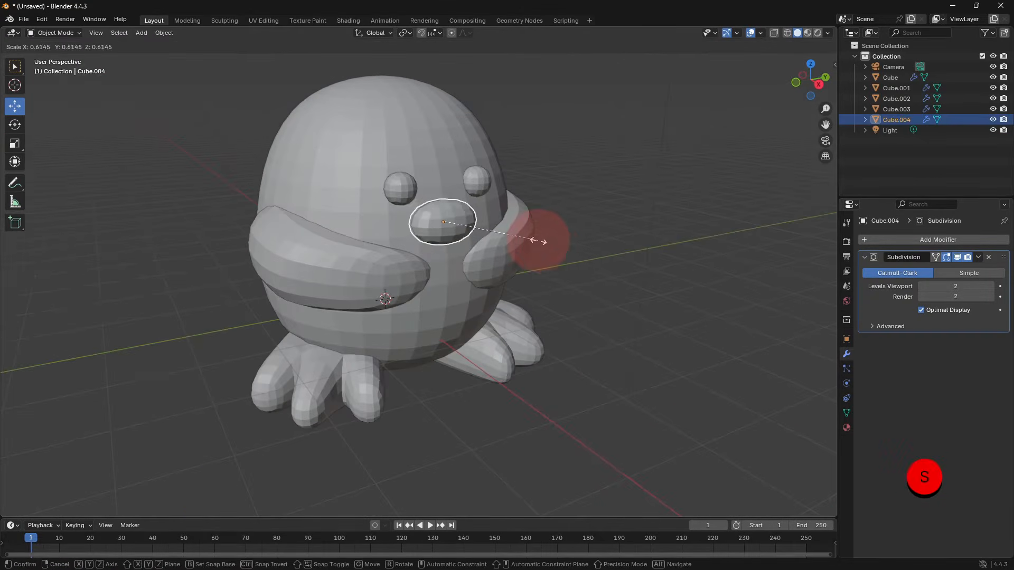
{"action": "left_click", "coordinate": [538, 241]}
{"action": "middle_click_drag", "start_coordinate": [594, 271], "coordinate": [430, 226]}
{"action": "key", "text": "s"}
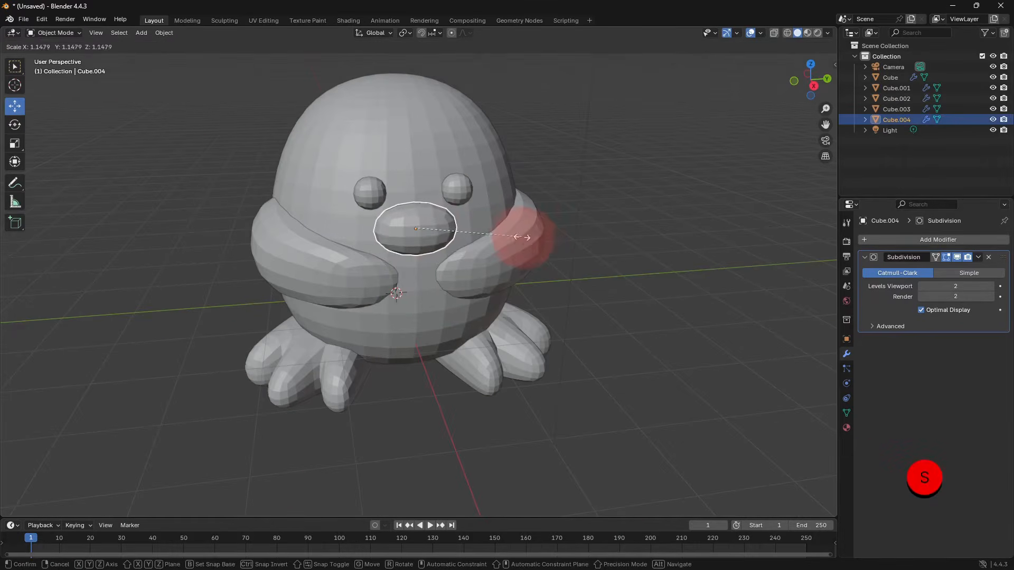
{"action": "left_click", "coordinate": [528, 240]}
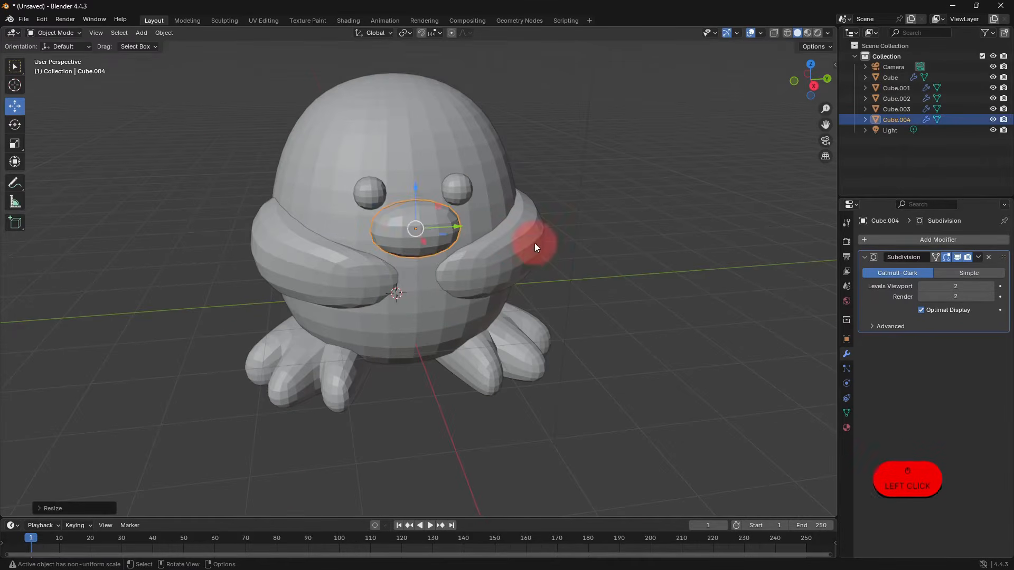
- Move the arm's front end face outward and slightly down in Edit Mode, widening the gap between the mirrored arms
{"action": "left_click", "coordinate": [534, 312]}
{"action": "left_click", "coordinate": [340, 281]}
{"action": "key", "text": "Tab"}
{"action": "left_click", "coordinate": [496, 310]}
{"action": "scroll", "coordinate": [497, 320], "scroll_direction": "up", "scroll_amount": 2}
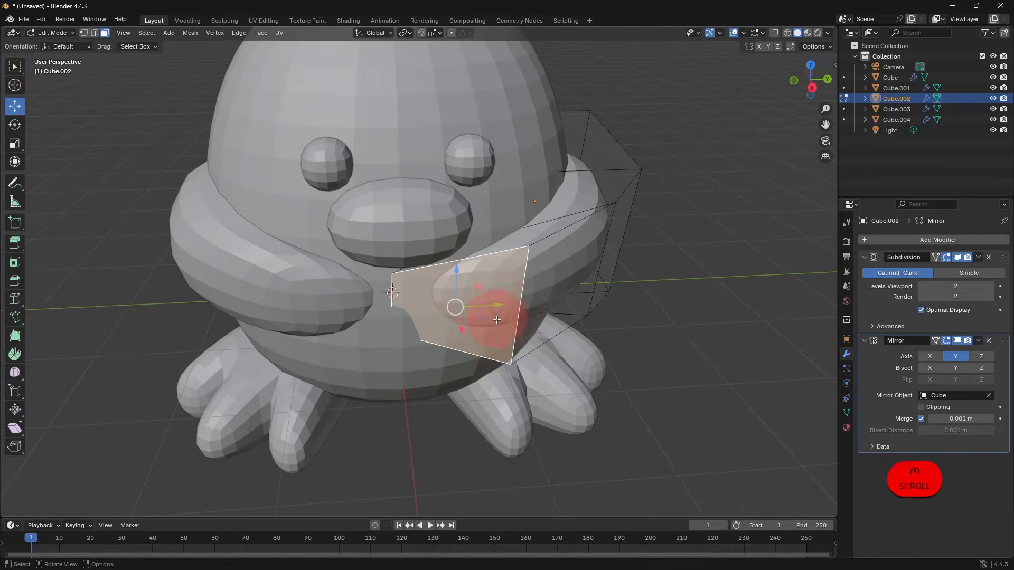
{"action": "left_click_drag", "start_coordinate": [499, 307], "coordinate": [499, 340]}
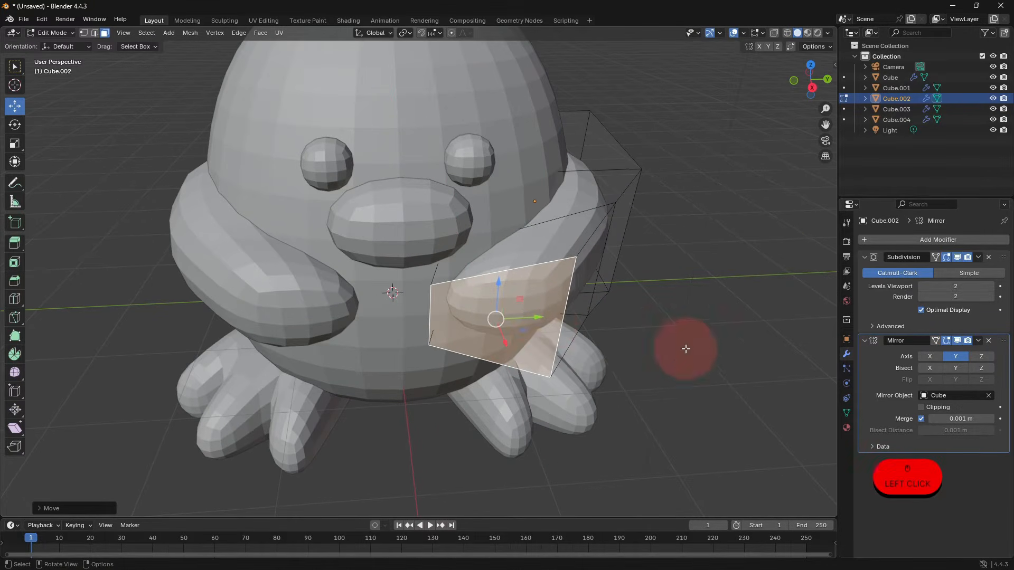
{"action": "key", "text": "Tab"}
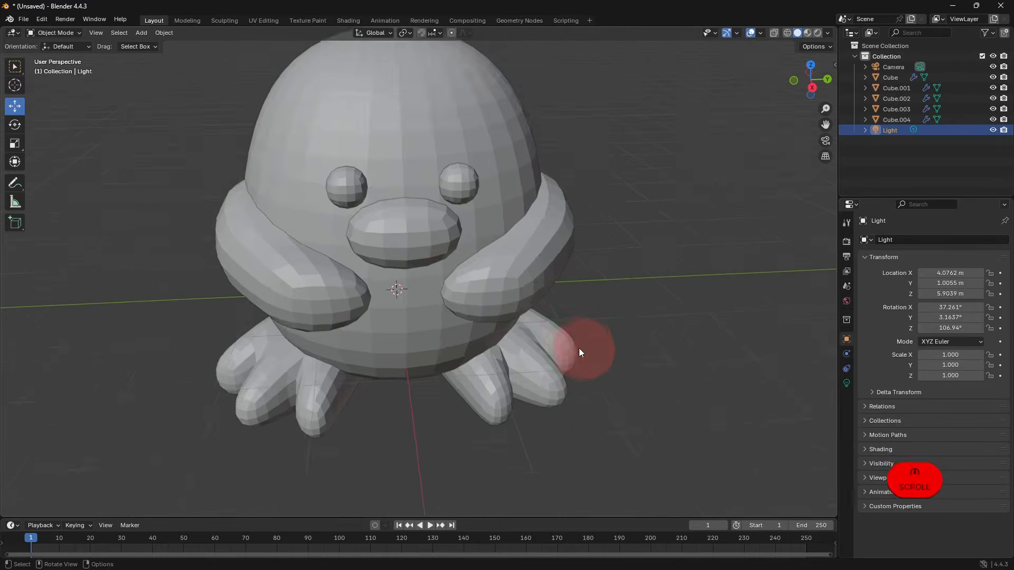
- Add another cube and move it forward along X, clear of the character
{"action": "middle_click_drag", "start_coordinate": [582, 351], "coordinate": [146, 34]}
{"action": "left_click", "coordinate": [146, 32]}
{"action": "mouse_move", "coordinate": [164, 44]}
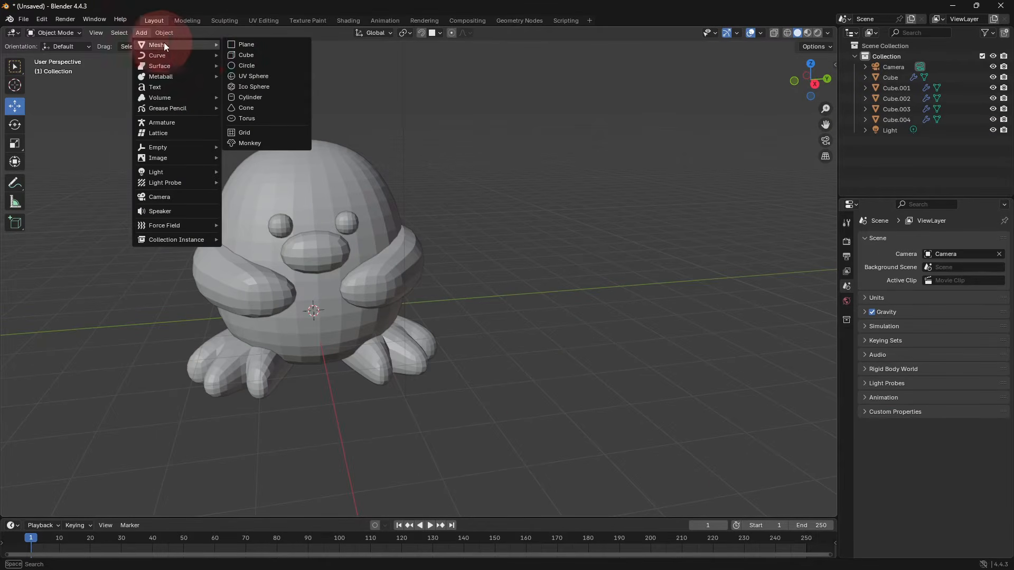
{"action": "left_click", "coordinate": [242, 55]}
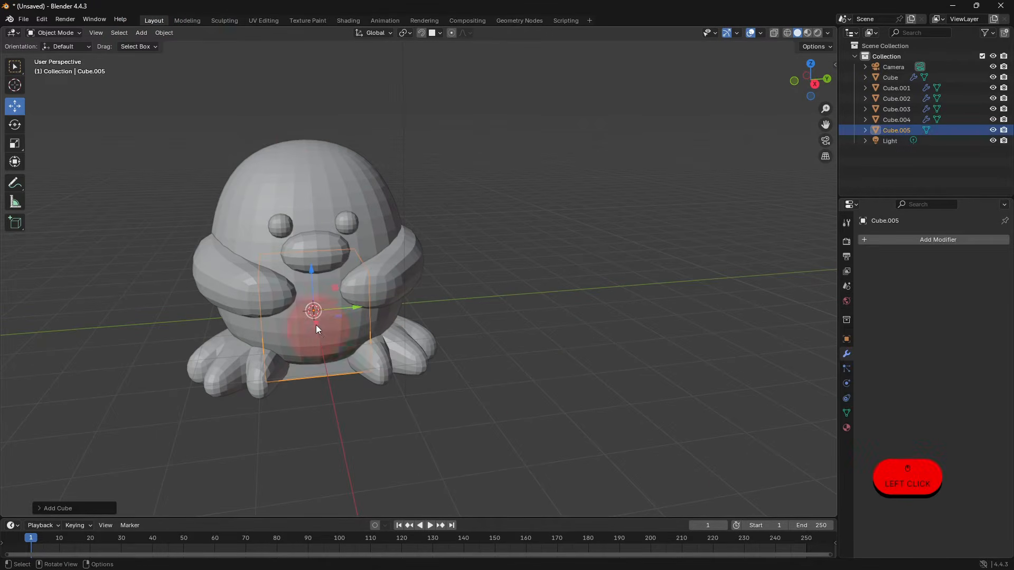
{"action": "left_click_drag", "start_coordinate": [316, 328], "coordinate": [328, 396]}
{"action": "middle_click_drag", "start_coordinate": [473, 357], "coordinate": [487, 322], "text": "shift"}
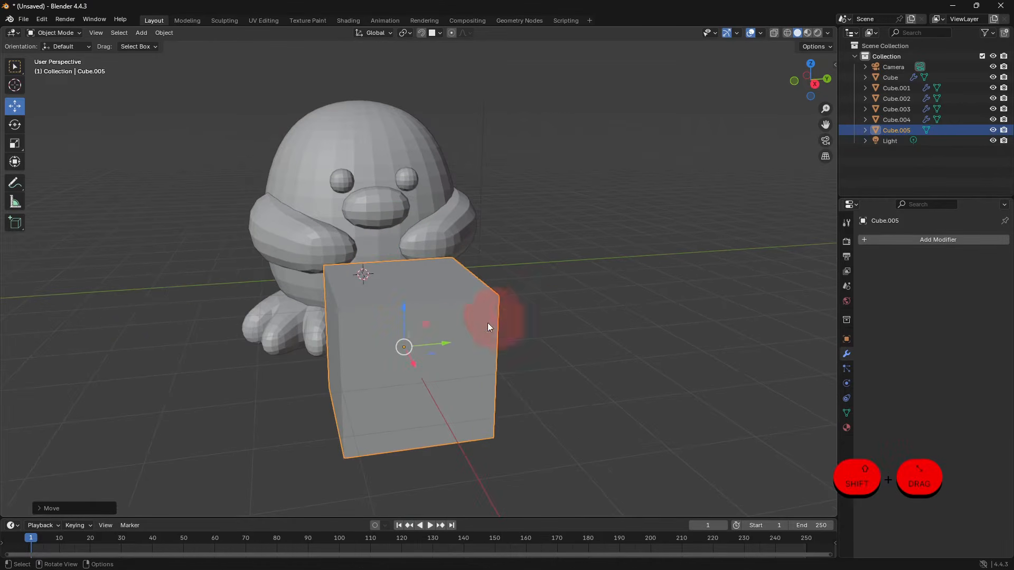
- Stretch the new cube along Z into a tall block and scale it down uniformly
{"action": "key", "text": "s"}
{"action": "key", "text": "z"}
{"action": "left_click", "coordinate": [613, 272]}
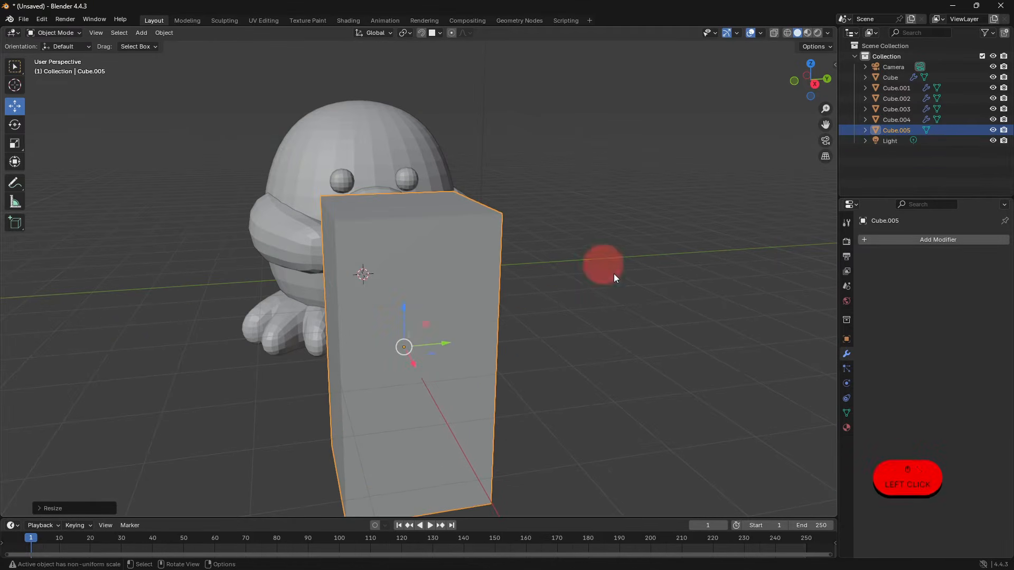
{"action": "key", "text": "s"}
{"action": "left_click", "coordinate": [519, 333]}
- Extrude the block's top face upward in Edit Mode to roughly double its height
{"action": "key", "text": "Tab"}
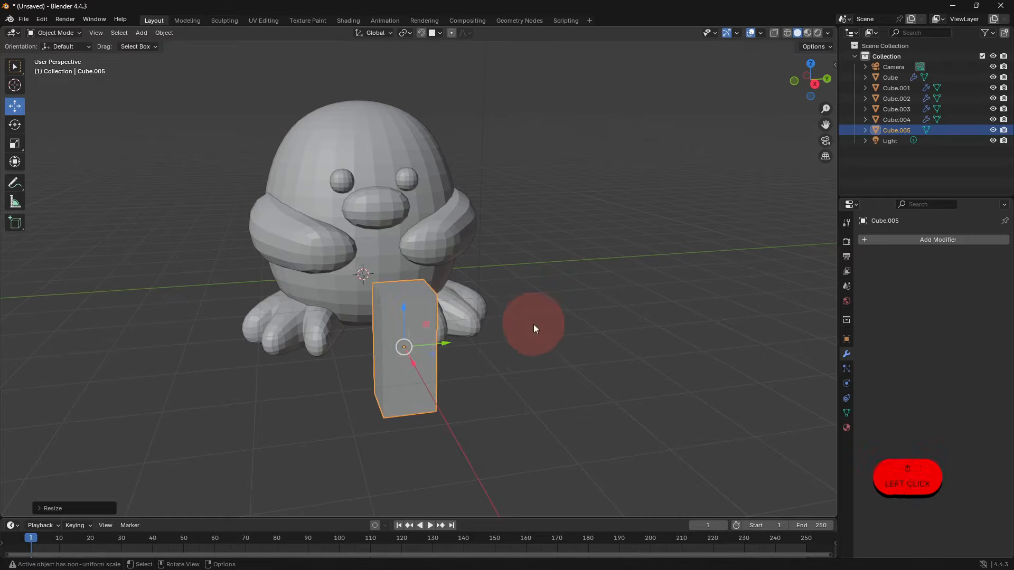
{"action": "middle_click_drag", "start_coordinate": [522, 327], "coordinate": [496, 331]}
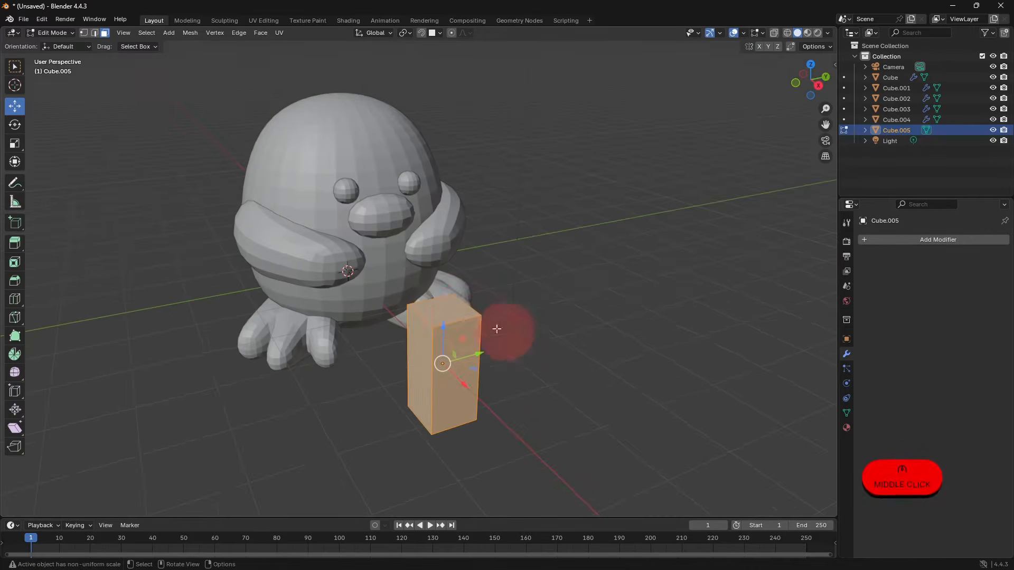
{"action": "left_click", "coordinate": [443, 303]}
{"action": "key", "text": "e"}
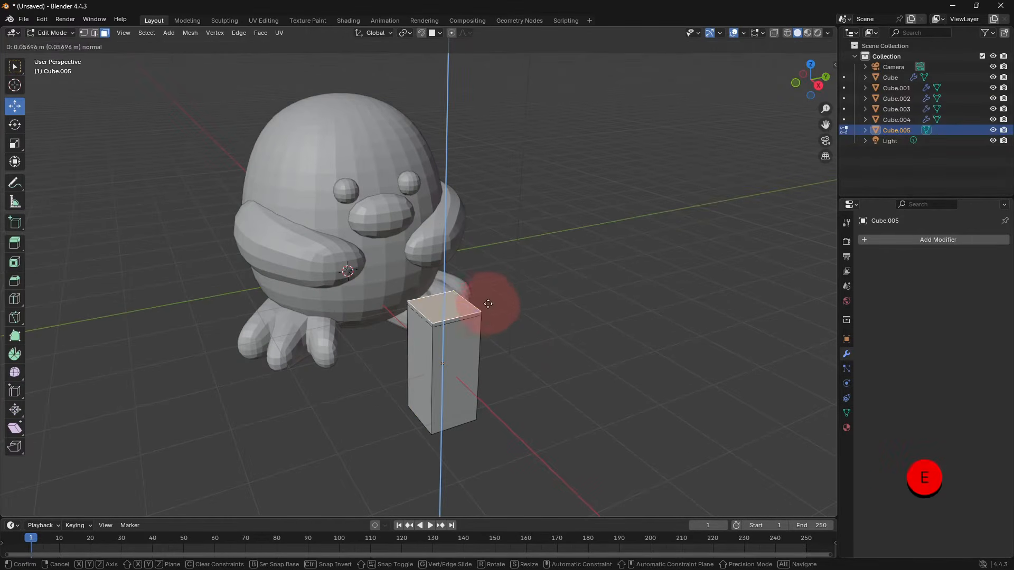
{"action": "left_click", "coordinate": [252, 123]}
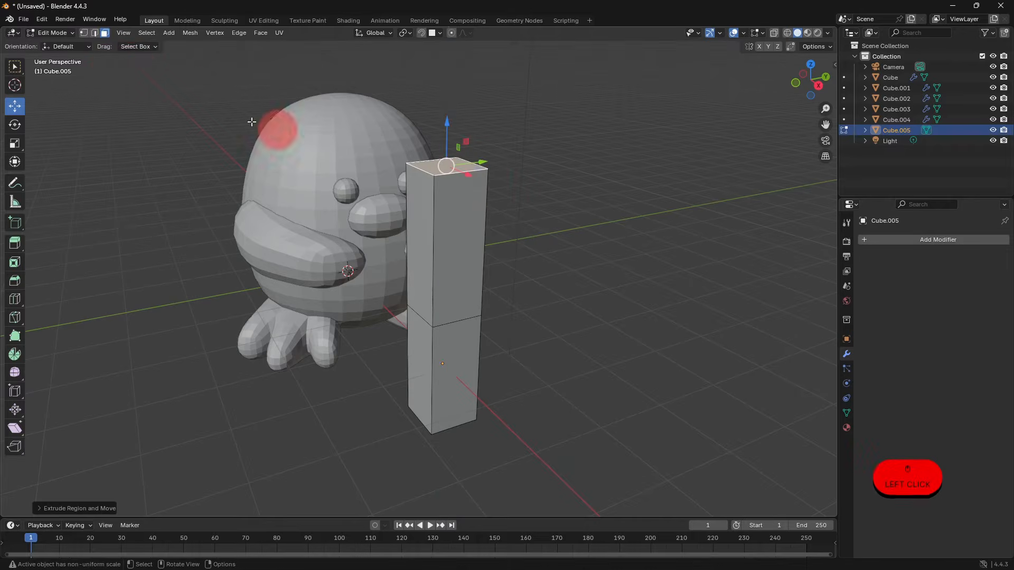
- Lower the block's front top edge in edge select mode to slope the top like a blade tip
{"action": "left_click", "coordinate": [94, 33]}
{"action": "middle_click_drag", "start_coordinate": [346, 301], "coordinate": [430, 295]}
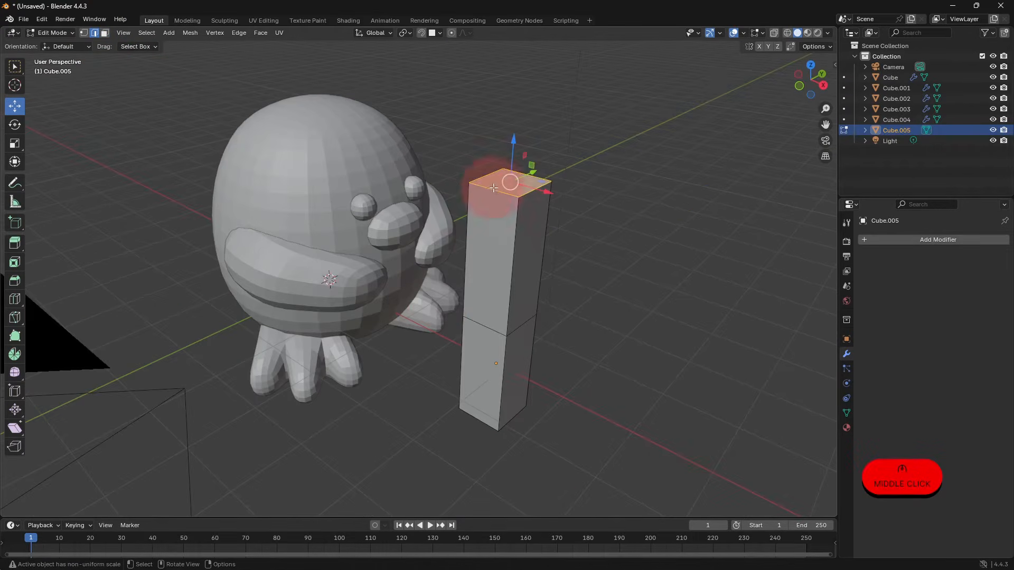
{"action": "left_click_drag", "start_coordinate": [543, 158], "coordinate": [539, 199]}
{"action": "scroll", "coordinate": [600, 338], "scroll_direction": "up", "scroll_amount": 3}
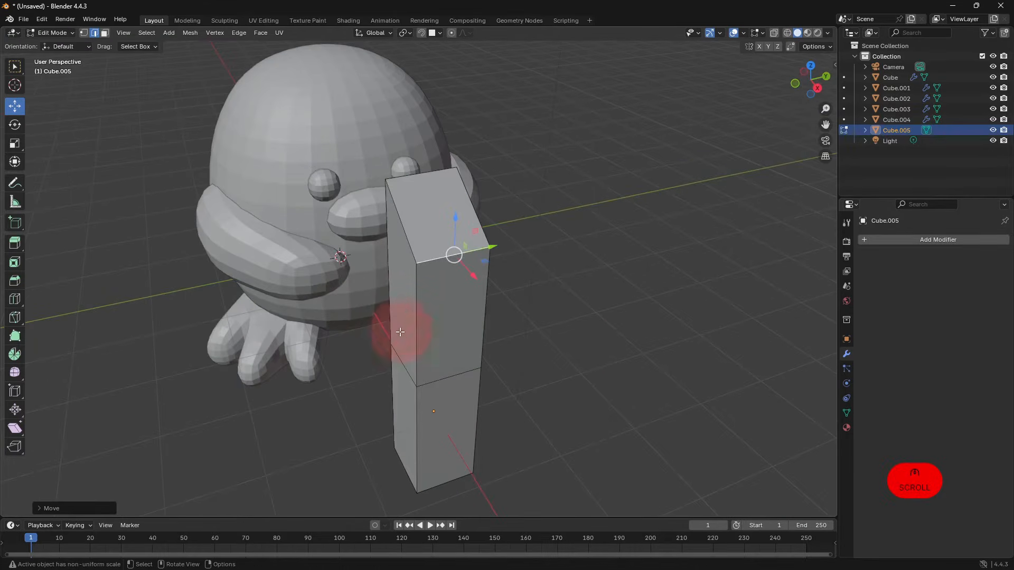
- Scale the two upper front vertical edges together along Y to about 0.21 to thin the blade's front
{"action": "left_click", "coordinate": [411, 322]}
{"action": "left_click", "coordinate": [525, 319], "text": "shift"}
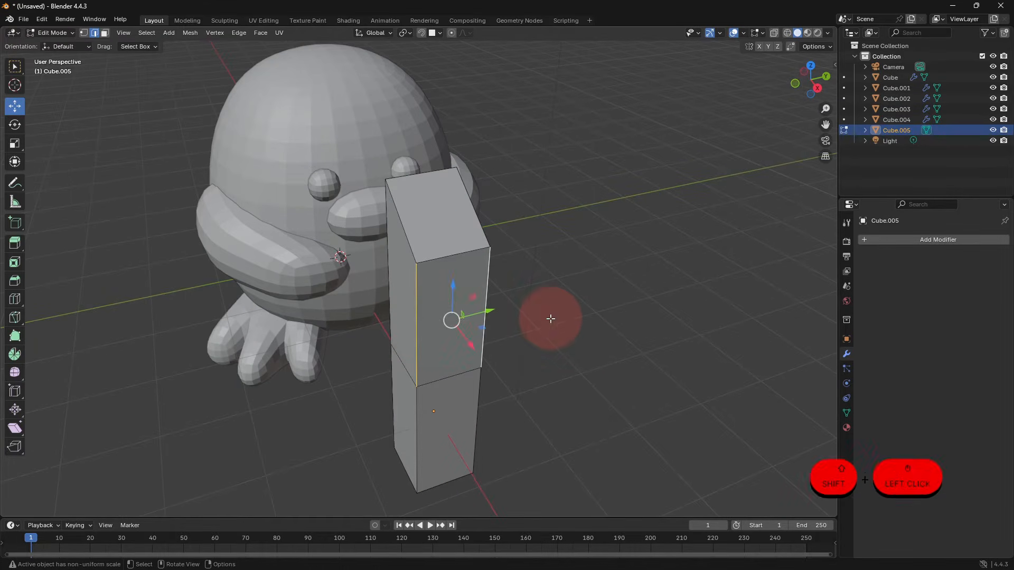
{"action": "key", "text": "s"}
{"action": "key", "text": "y"}
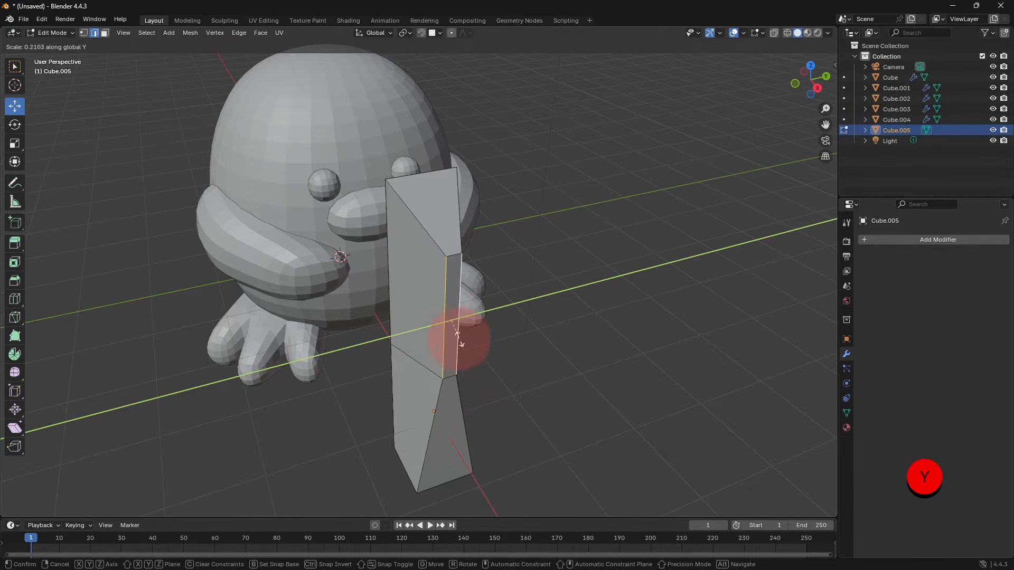
{"action": "left_click", "coordinate": [460, 339]}
- Narrow the block's bottom front edge along Y
{"action": "middle_click_drag", "start_coordinate": [470, 436], "coordinate": [465, 416]}
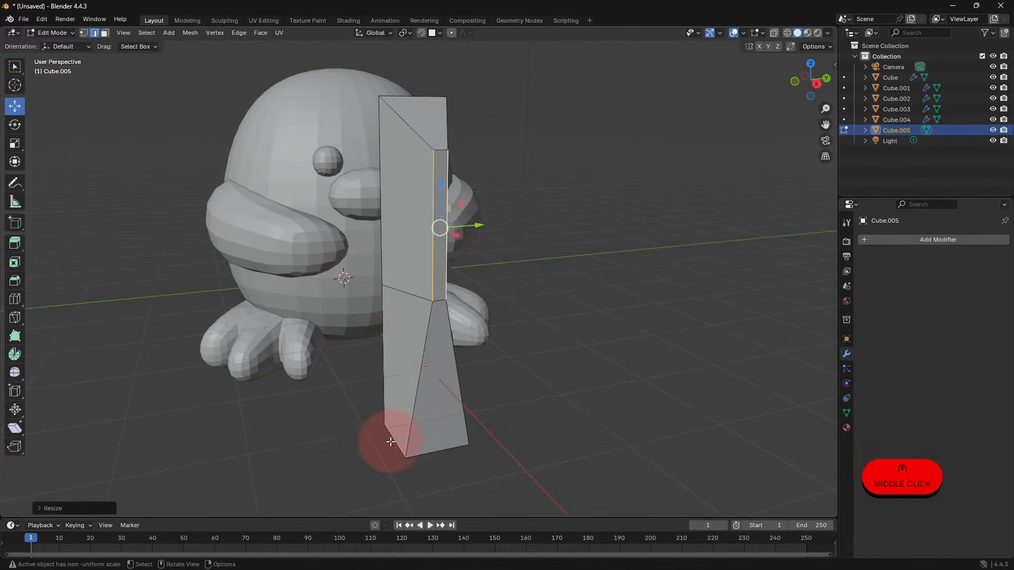
{"action": "left_click", "coordinate": [432, 447]}
{"action": "key", "text": "s"}
{"action": "key", "text": "y"}
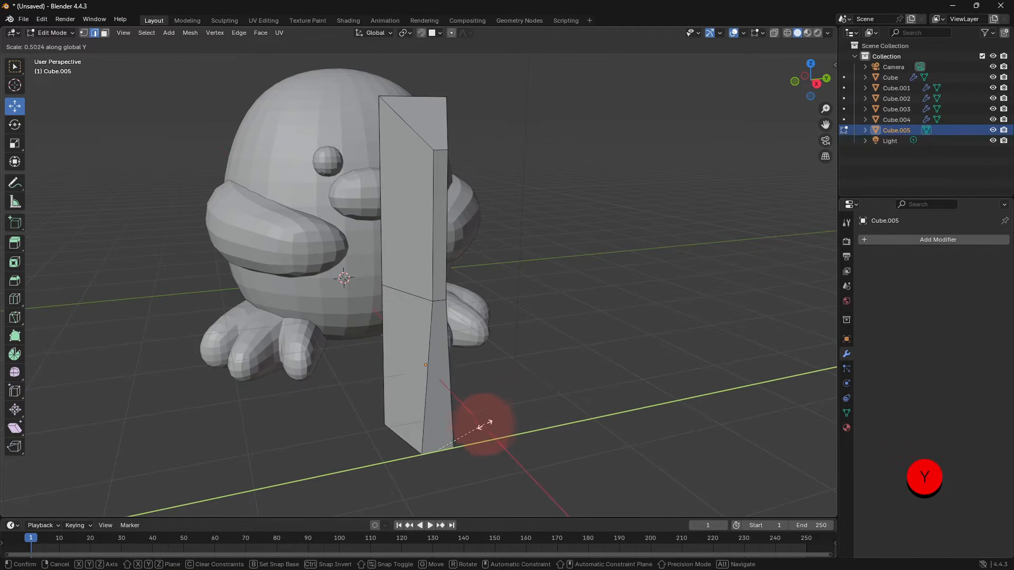
{"action": "left_click", "coordinate": [453, 437]}
- Scale the bottom front edge up to more than twice its width so the lower section flares out
{"action": "middle_click_drag", "start_coordinate": [453, 438], "coordinate": [522, 420]}
{"action": "mouse_move", "coordinate": [477, 210]}
{"action": "middle_mouse_down"}
{"action": "mouse_move", "coordinate": [543, 190]}
{"action": "mouse_move", "coordinate": [586, 199]}
{"action": "mouse_move", "coordinate": [503, 208]}
{"action": "mouse_move", "coordinate": [497, 218]}
{"action": "mouse_move", "coordinate": [471, 198]}
{"action": "middle_mouse_up"}
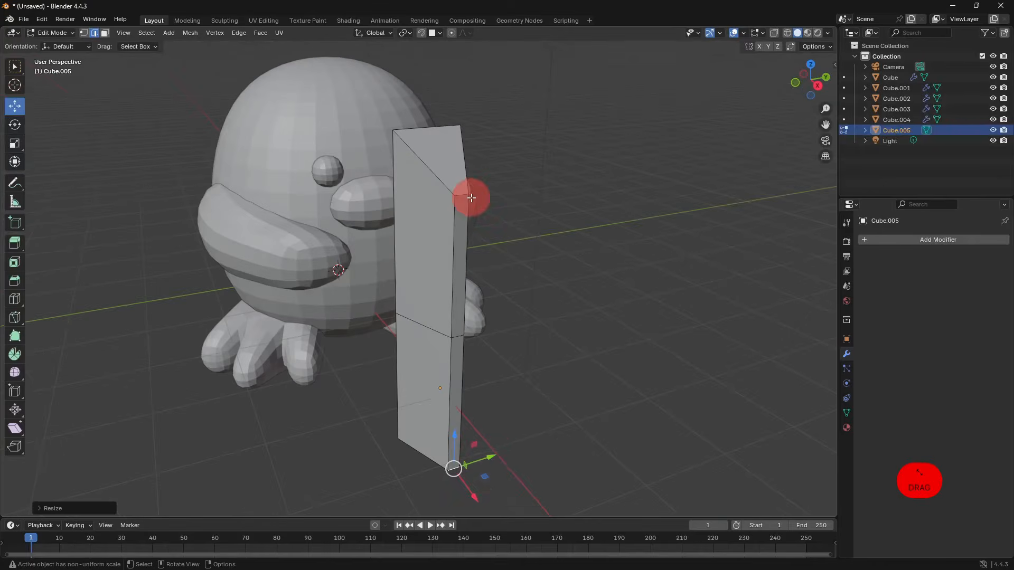
{"action": "key", "text": "s"}
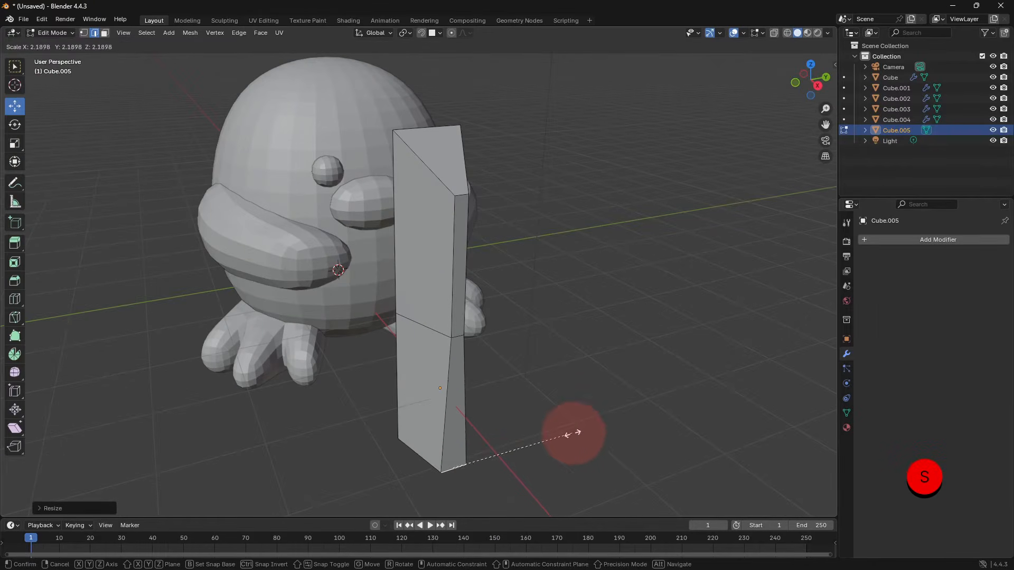
{"action": "left_click", "coordinate": [611, 415]}
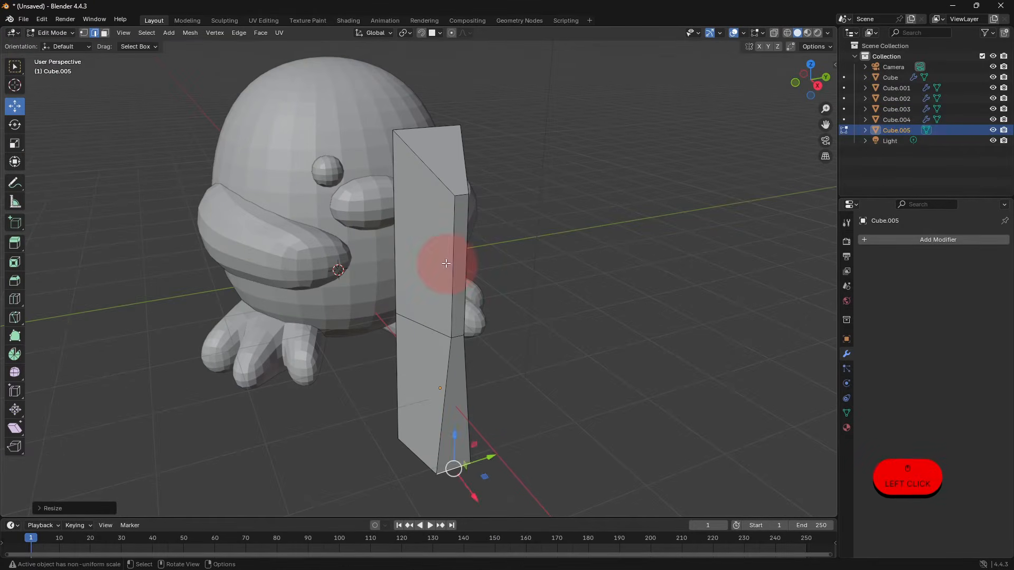
- Narrow the blade's upper front vertical edges further along Y and return to Object Mode
{"action": "left_click", "coordinate": [467, 231], "text": "shift"}
{"action": "key", "text": "s"}
{"action": "key", "text": "y"}
{"action": "left_click", "coordinate": [503, 254]}
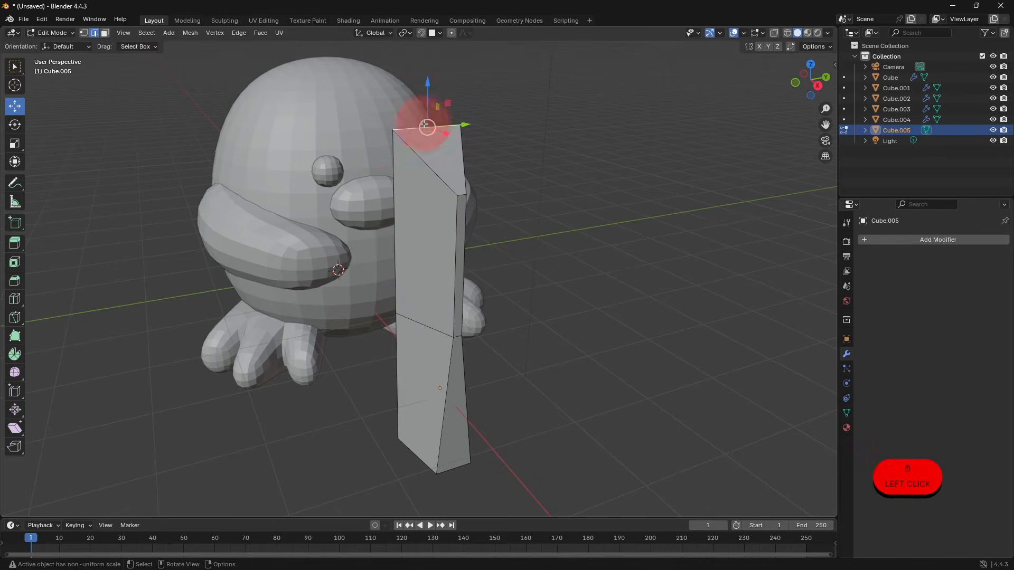
{"action": "key", "text": "Tab"}
{"action": "middle_click_drag", "start_coordinate": [464, 113], "coordinate": [627, 369]}
{"action": "key", "text": "Tab"}
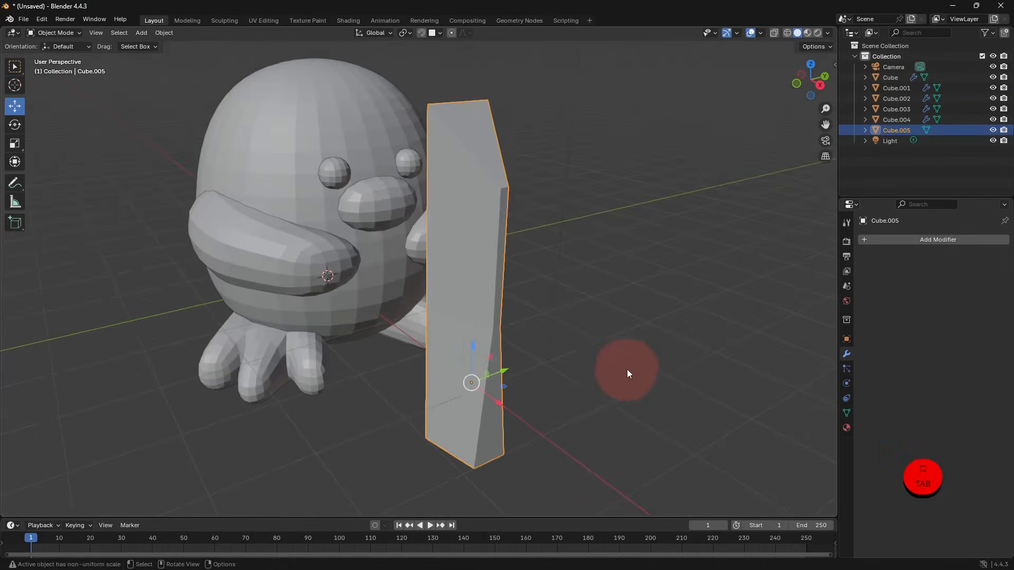
- Scale the blade down to about a third of its size and move it to the character's right hand
{"action": "key", "text": "s"}
{"action": "left_click", "coordinate": [546, 379]}
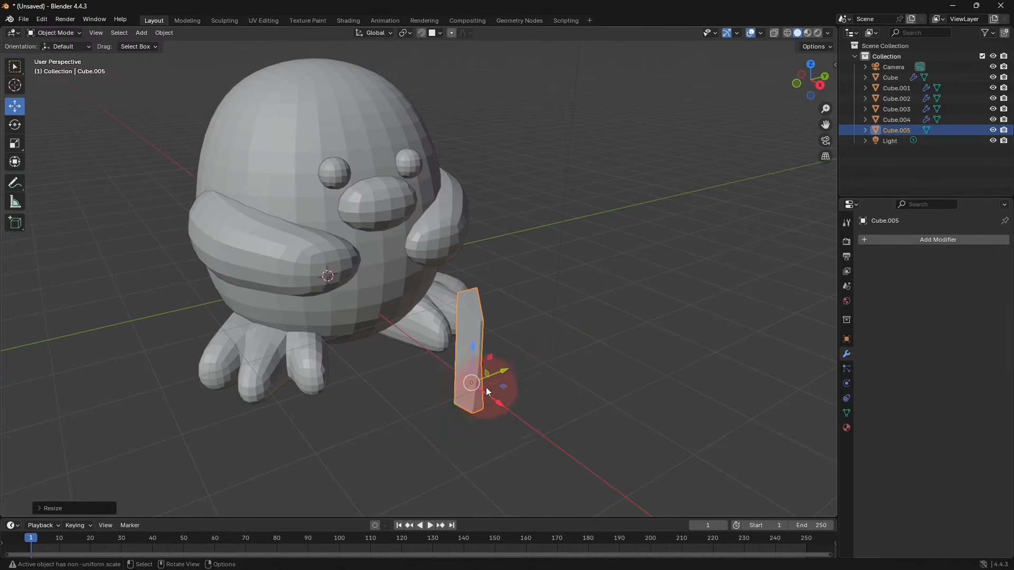
{"action": "left_click_drag", "start_coordinate": [488, 392], "coordinate": [423, 262]}
{"action": "middle_click_drag", "start_coordinate": [464, 298], "coordinate": [458, 321]}
{"action": "left_click_drag", "start_coordinate": [452, 303], "coordinate": [281, 274]}
- Turn the blade about the Z axis and lengthen it along Z, seating it slightly lower in the hand
{"action": "left_click", "coordinate": [14, 125]}
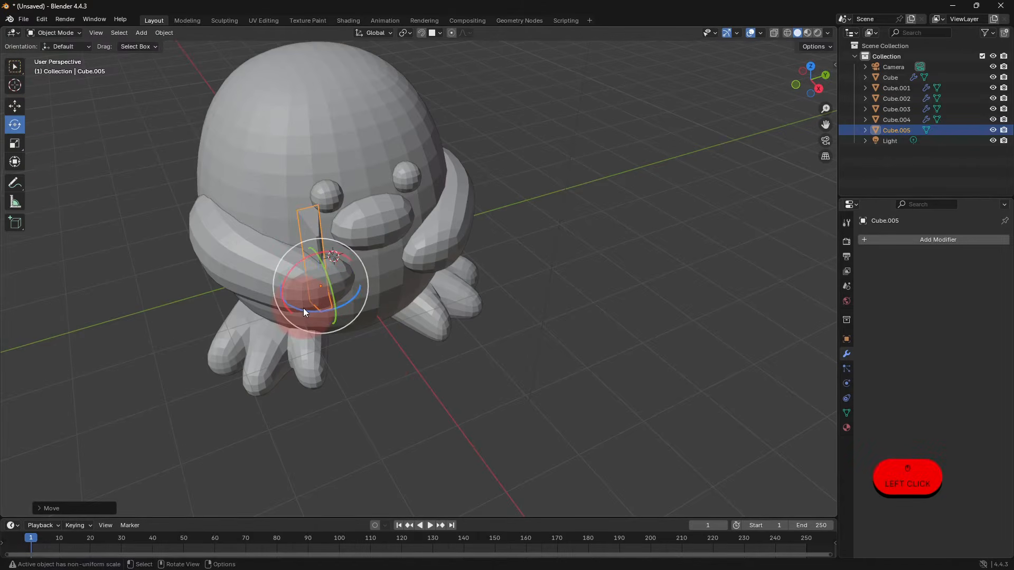
{"action": "left_click_drag", "start_coordinate": [304, 312], "coordinate": [333, 310]}
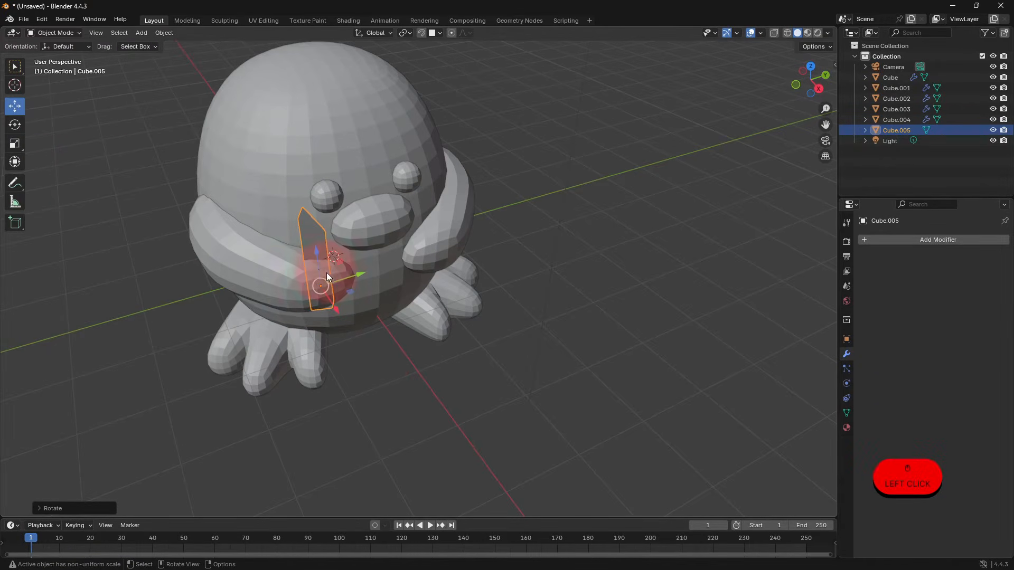
{"action": "key", "text": "s"}
{"action": "key", "text": "z"}
{"action": "left_click", "coordinate": [389, 307]}
{"action": "middle_click_drag", "start_coordinate": [388, 306], "coordinate": [353, 257]}
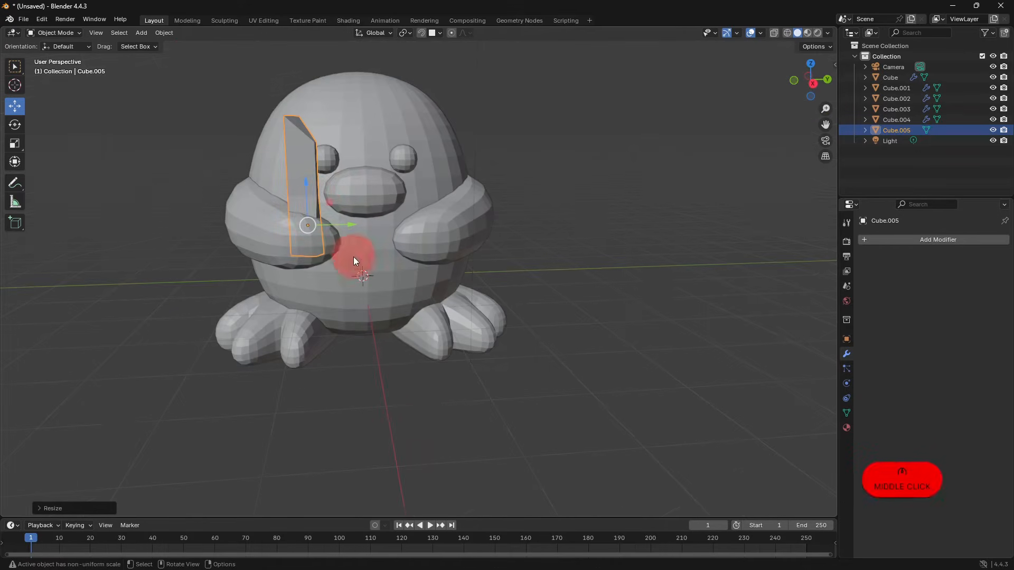
{"action": "left_click_drag", "start_coordinate": [308, 210], "coordinate": [309, 221]}
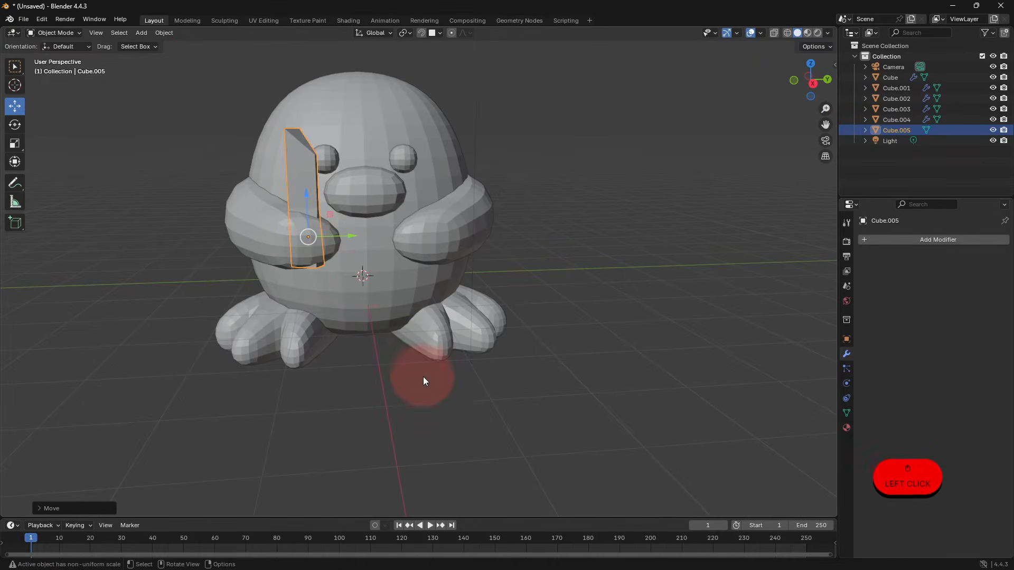
- Examine how the blade sits in the character's hand from above and from the front
{"action": "left_click", "coordinate": [423, 377]}
{"action": "middle_click_drag", "start_coordinate": [434, 407], "coordinate": [432, 454]}
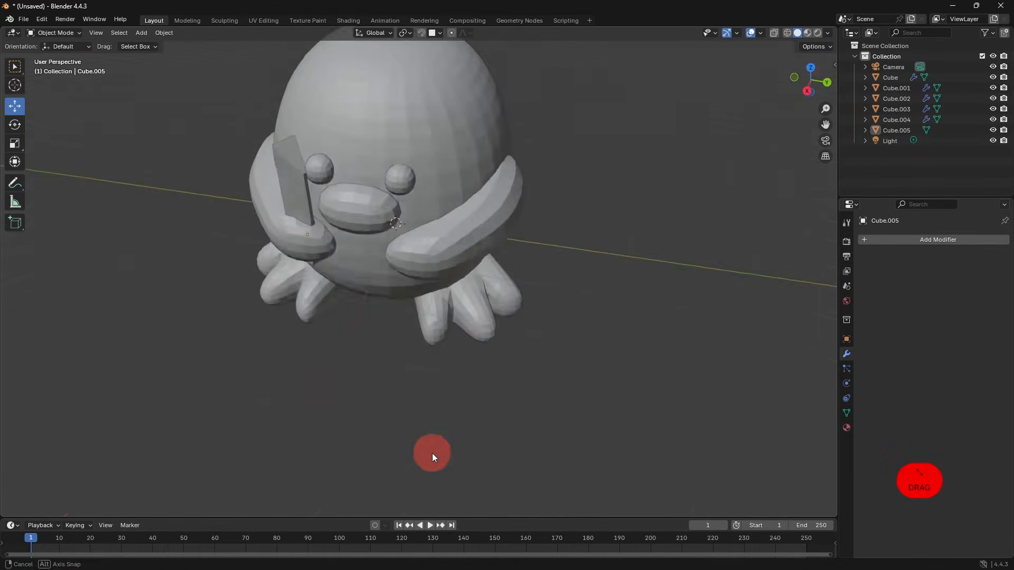
{"action": "left_click", "coordinate": [281, 176]}
{"action": "scroll", "coordinate": [333, 189], "scroll_direction": "up", "scroll_amount": 4}
{"action": "scroll", "coordinate": [333, 191], "scroll_direction": "down", "scroll_amount": 2}
{"action": "left_click", "coordinate": [480, 362]}
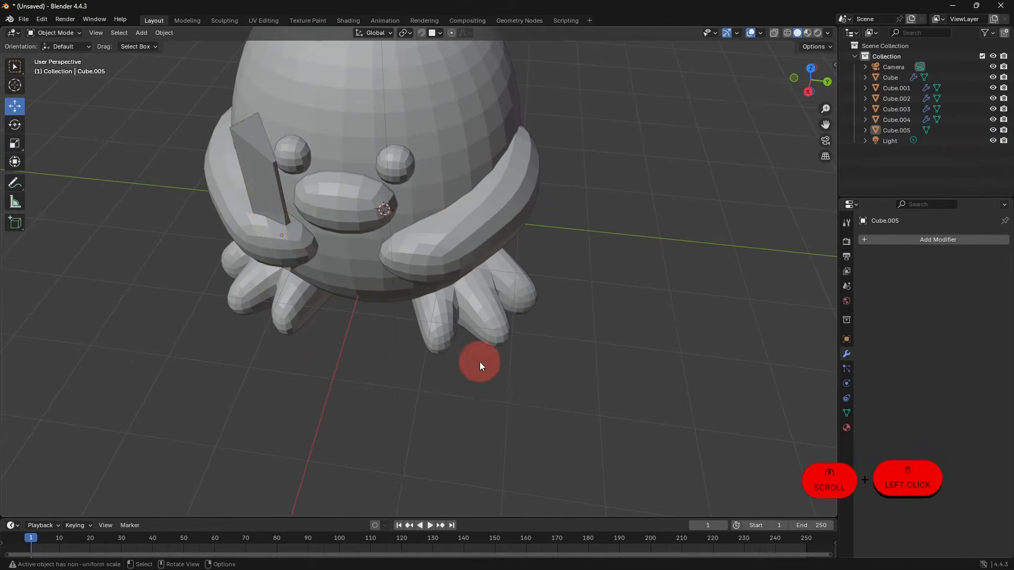
{"action": "middle_click_drag", "start_coordinate": [480, 363], "coordinate": [490, 300]}
{"action": "scroll", "coordinate": [489, 300], "scroll_direction": "down", "scroll_amount": 1}
- Add a Displace modifier to the character's egg-shaped body
{"action": "left_click", "coordinate": [451, 148]}
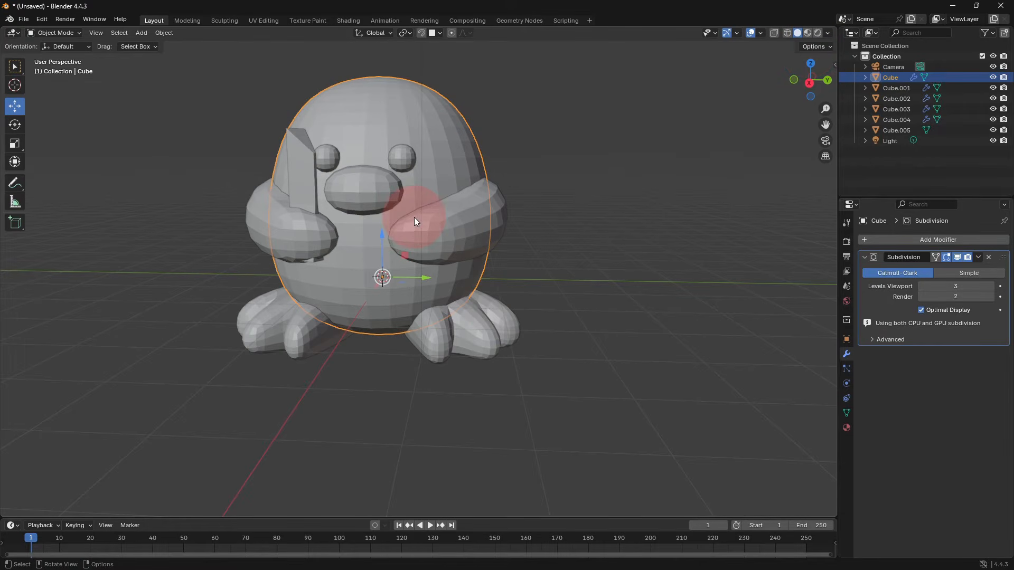
{"action": "middle_click_drag", "start_coordinate": [516, 247], "coordinate": [469, 131]}
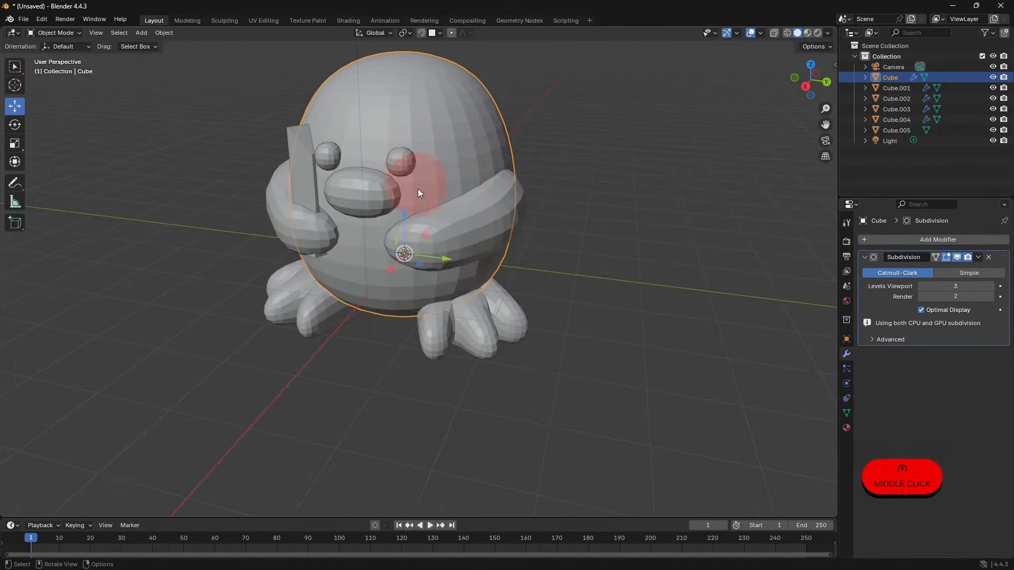
{"action": "middle_click_drag", "start_coordinate": [419, 193], "coordinate": [425, 196]}
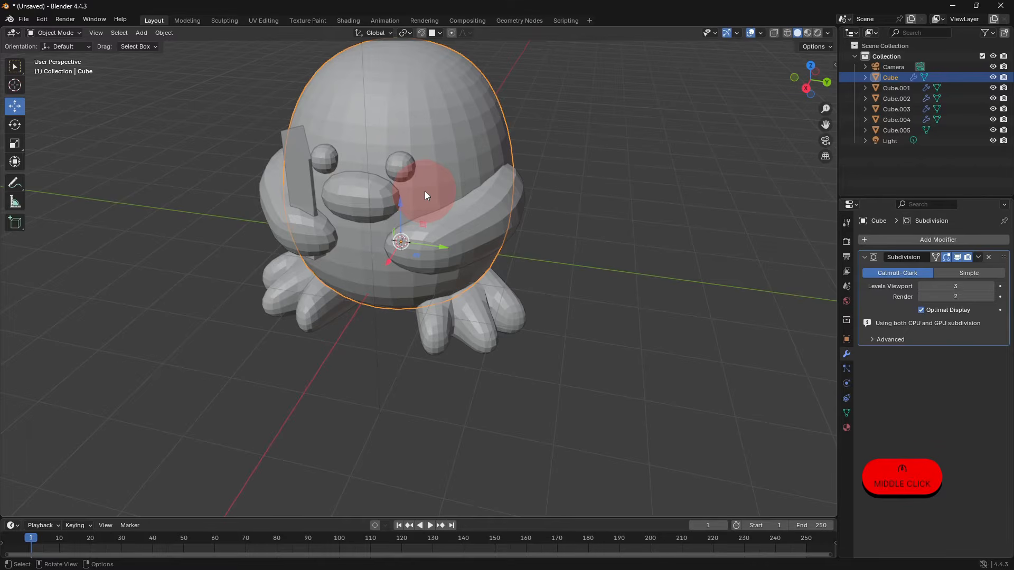
{"action": "left_click", "coordinate": [482, 121]}
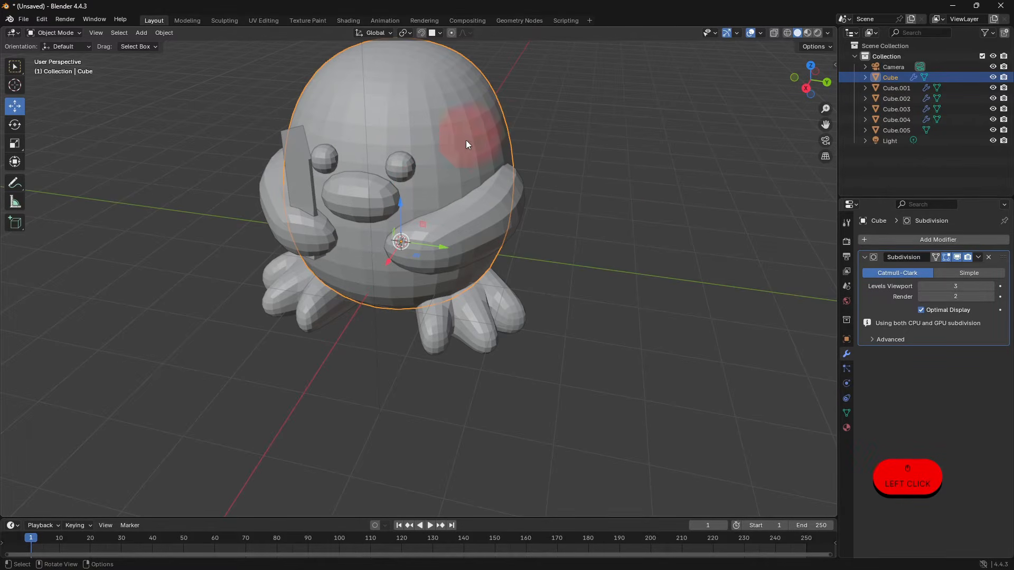
{"action": "left_click", "coordinate": [937, 241]}
{"action": "left_click", "coordinate": [930, 238]}
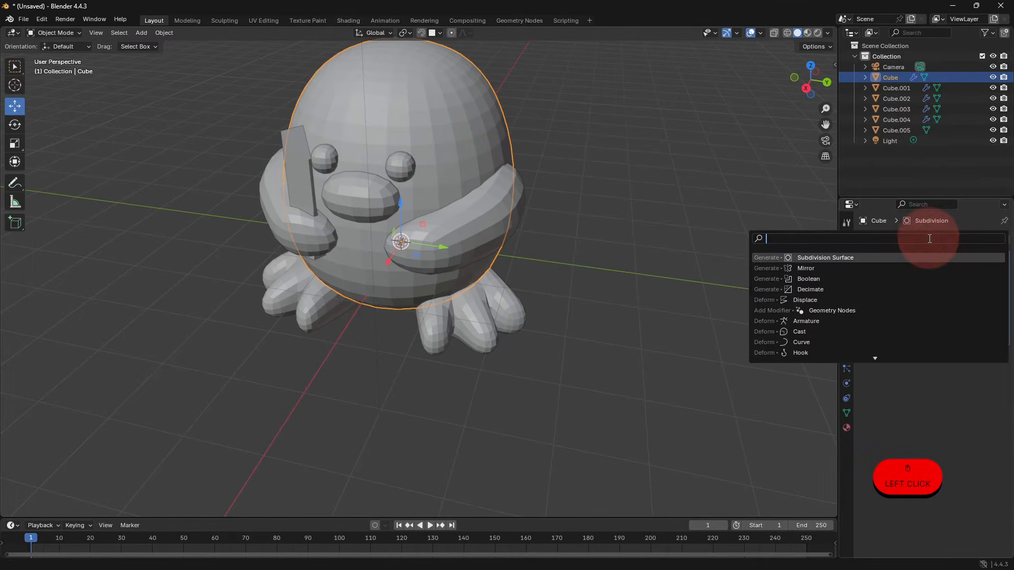
{"action": "type", "text": "dis"}
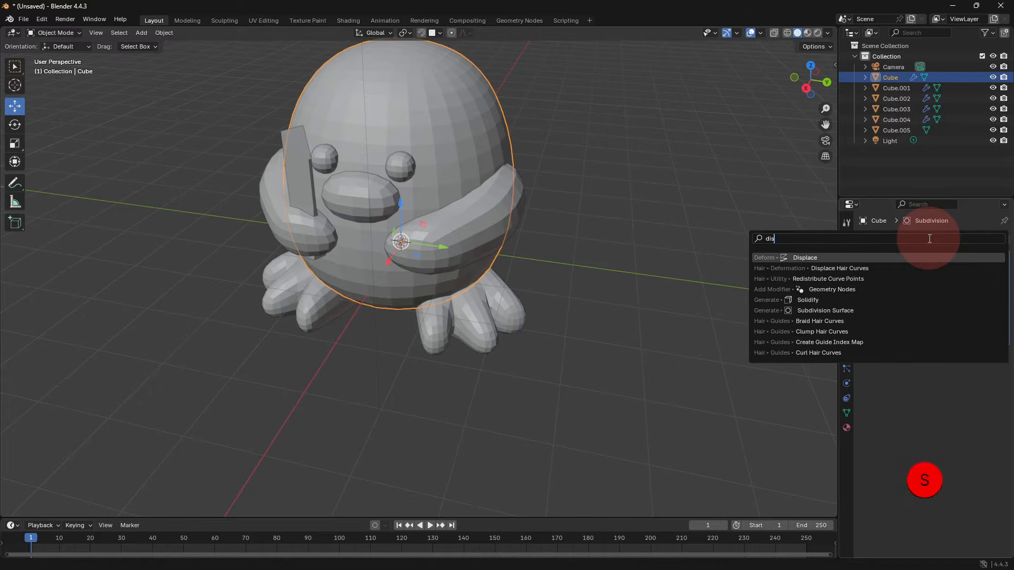
{"action": "left_click", "coordinate": [813, 258]}
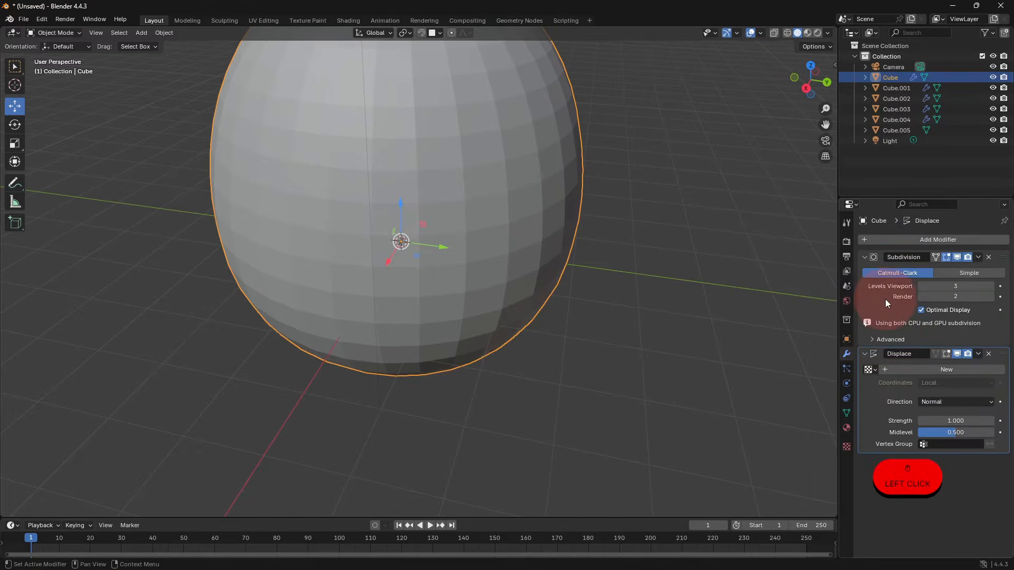
- Create a new texture named knitted for the body's Displace modifier and open its texture settings
{"action": "left_click", "coordinate": [902, 370]}
{"action": "double_click", "coordinate": [920, 355]}
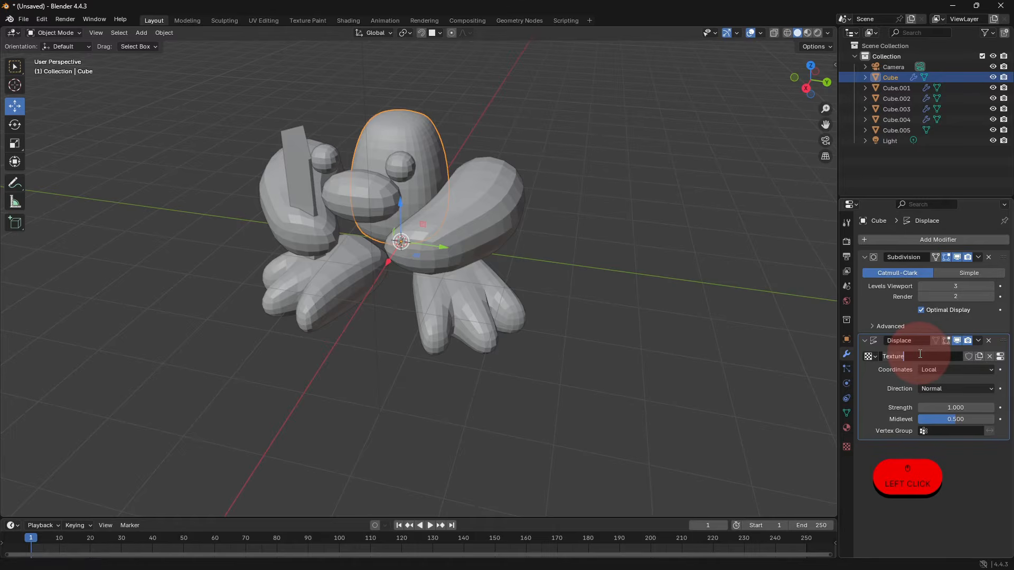
{"action": "type", "text": "knitted"}
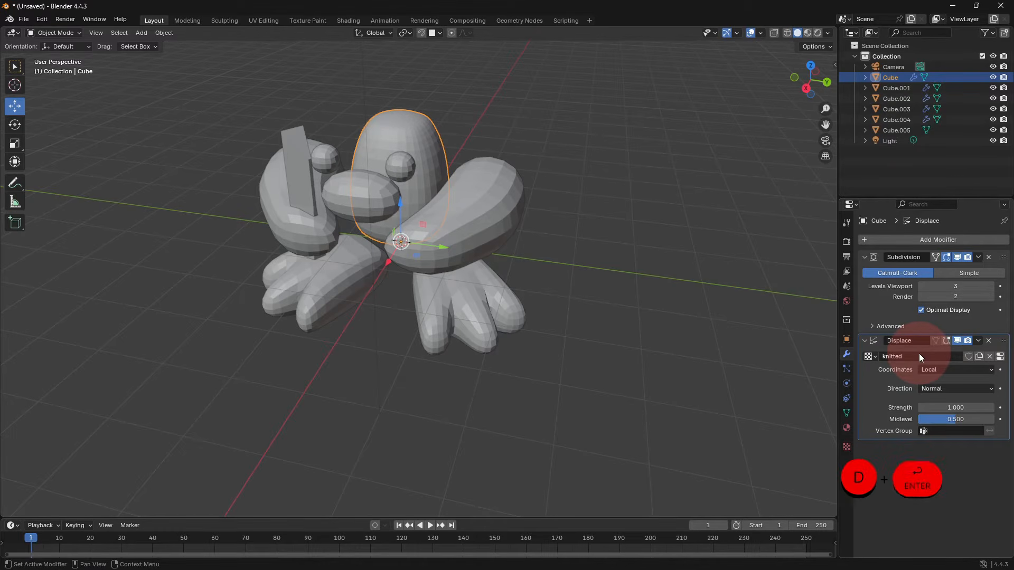
{"action": "key", "text": "Return"}
{"action": "left_click", "coordinate": [847, 447]}
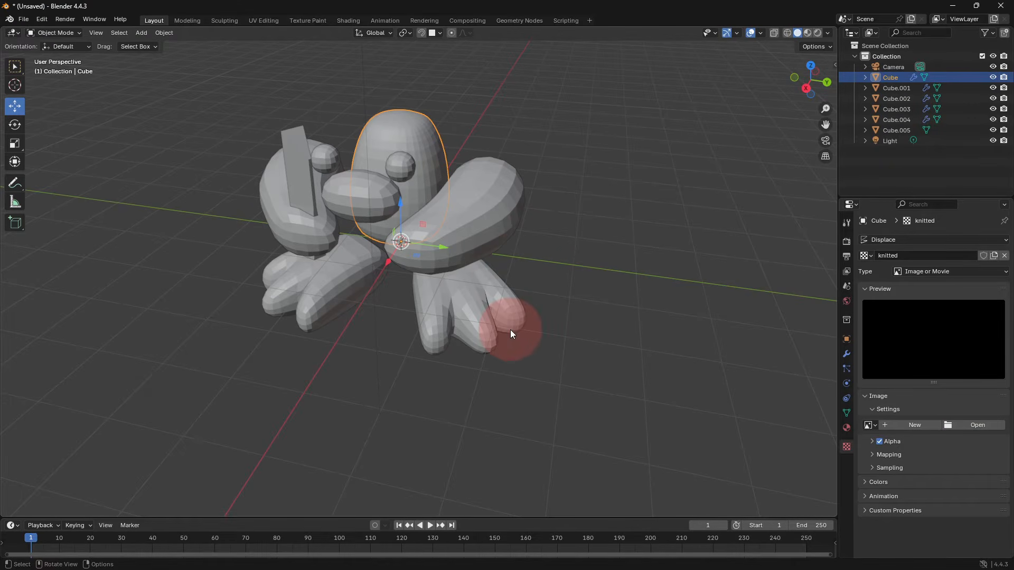
- Switch to Google Chrome and search the web for screwsandcircuits
{"action": "key", "text": "super"}
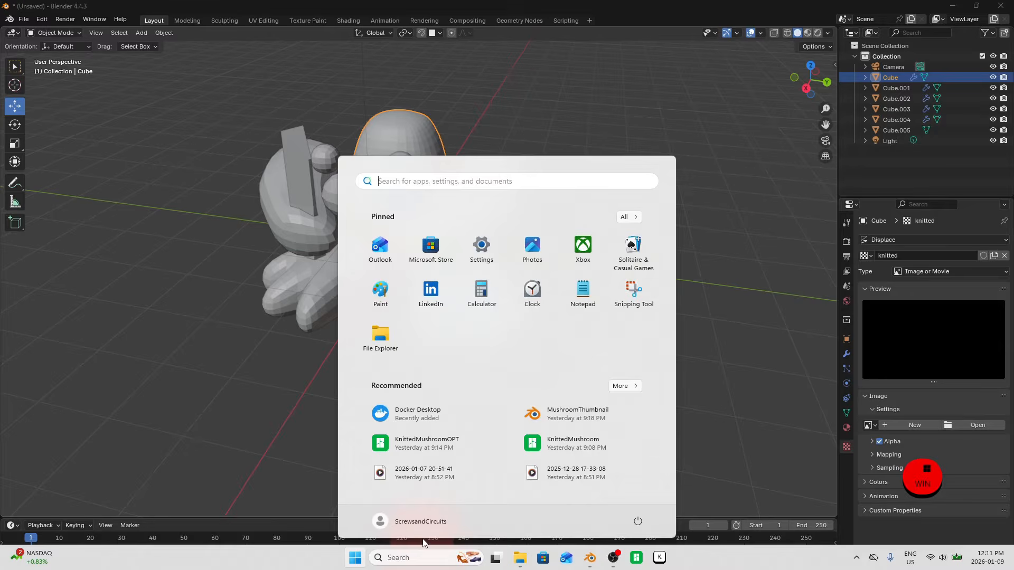
{"action": "type", "text": "goog"}
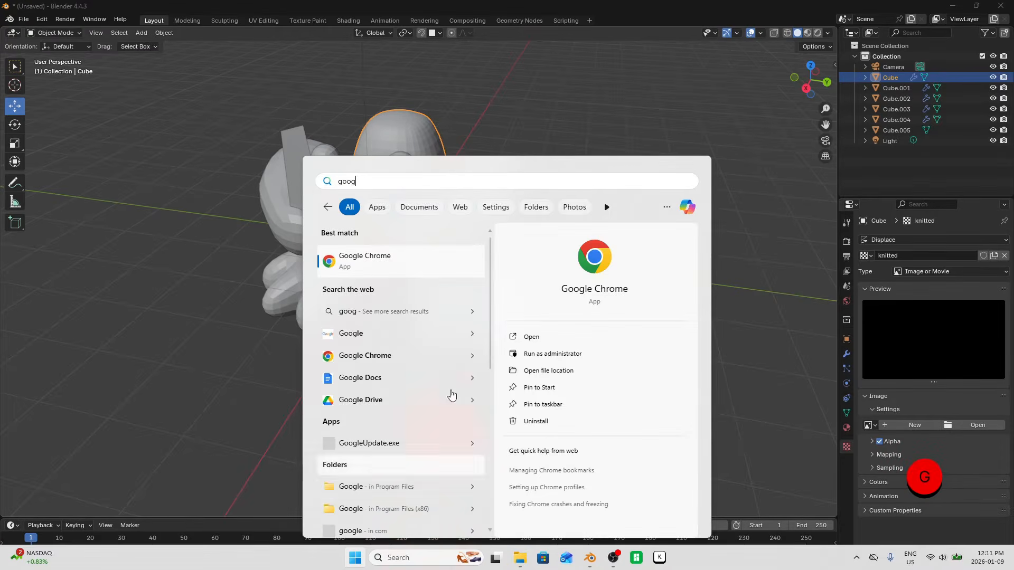
{"action": "left_click", "coordinate": [530, 336]}
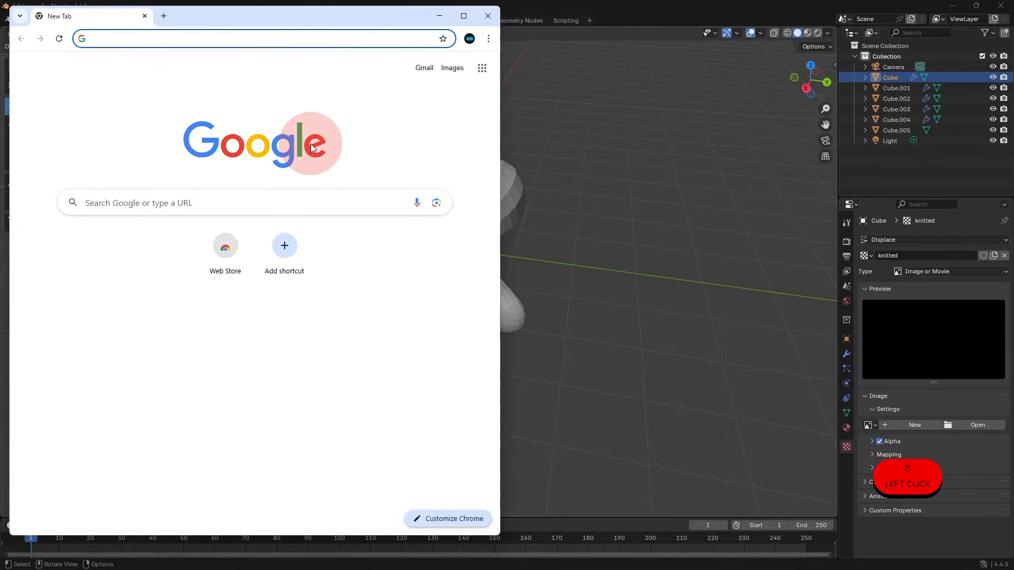
{"action": "type", "text": "screwsand"}
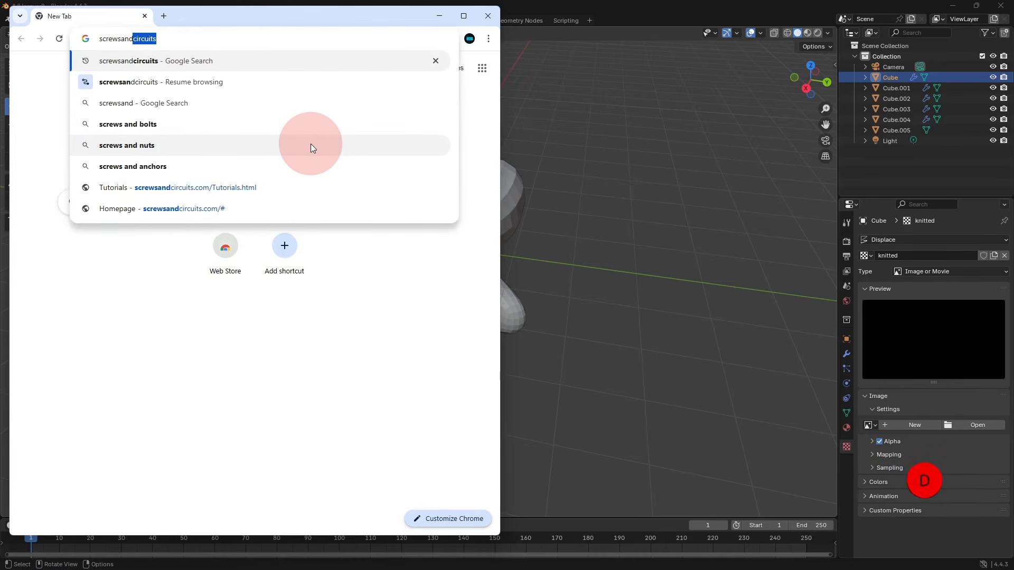
{"action": "type", "text": "circuits"}
{"action": "key", "text": "Return"}
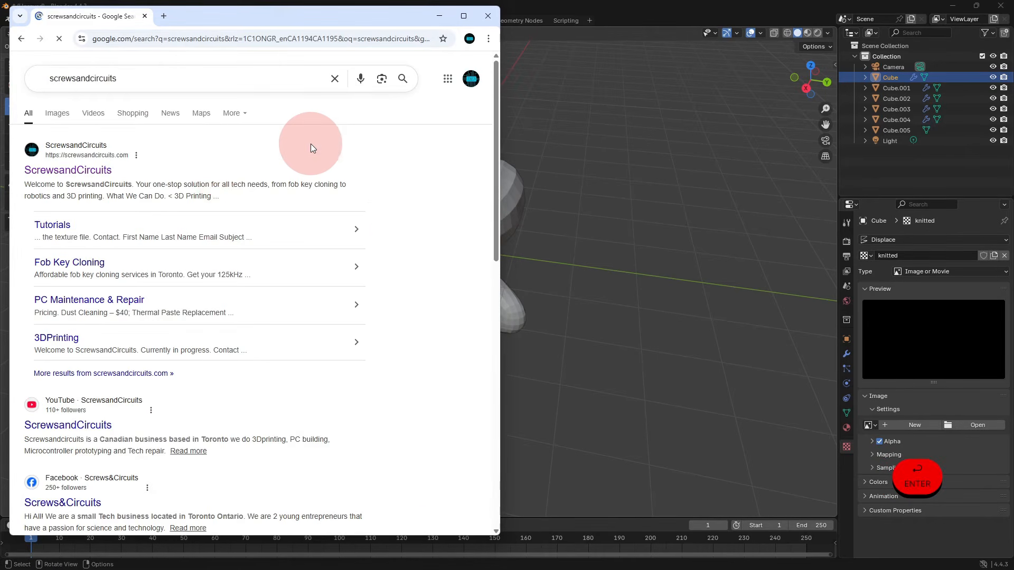
- Download the knitted displacement texture image from the Tutorials page of the ScrewsandCircuits site and close the browser
{"action": "left_click", "coordinate": [87, 169]}
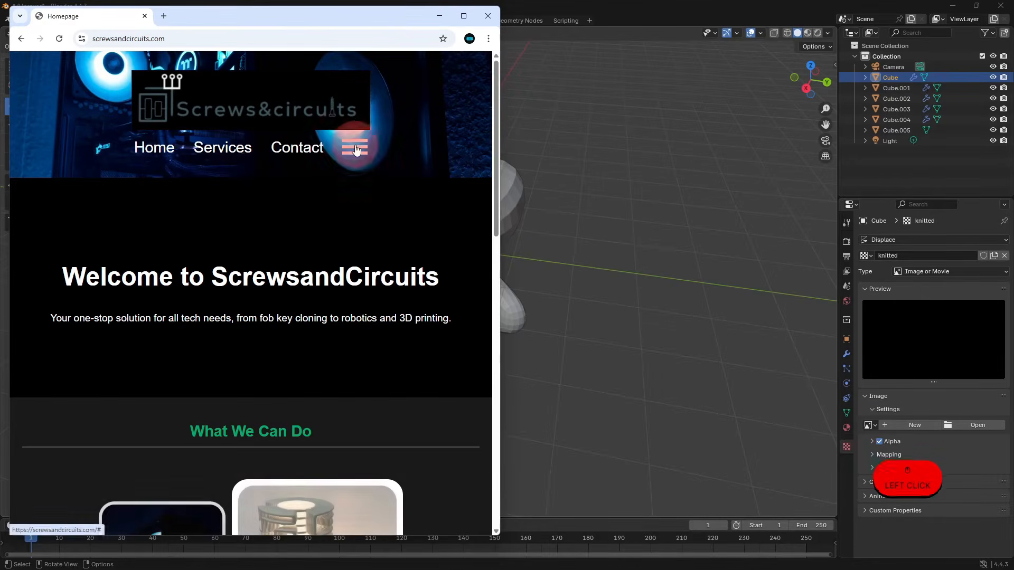
{"action": "left_click", "coordinate": [343, 151]}
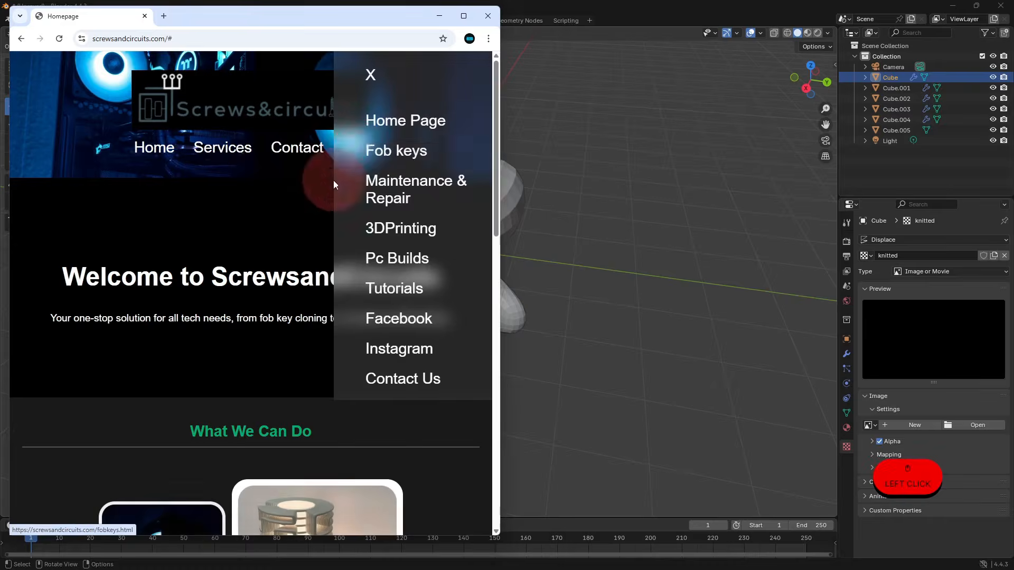
{"action": "left_click", "coordinate": [391, 291]}
{"action": "scroll", "coordinate": [338, 292], "scroll_direction": "down", "scroll_amount": 1}
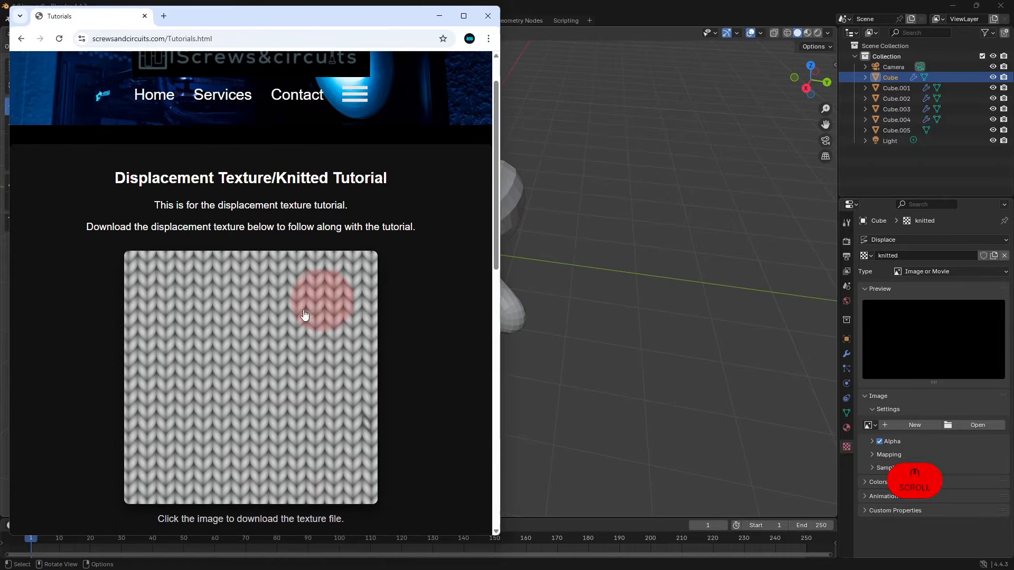
{"action": "left_click", "coordinate": [254, 352]}
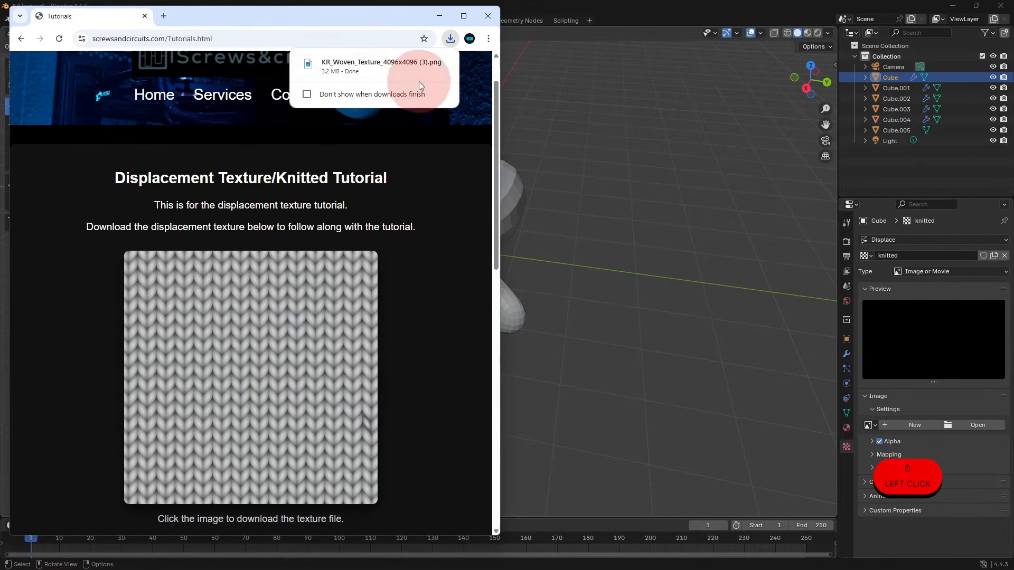
{"action": "left_click", "coordinate": [487, 16]}
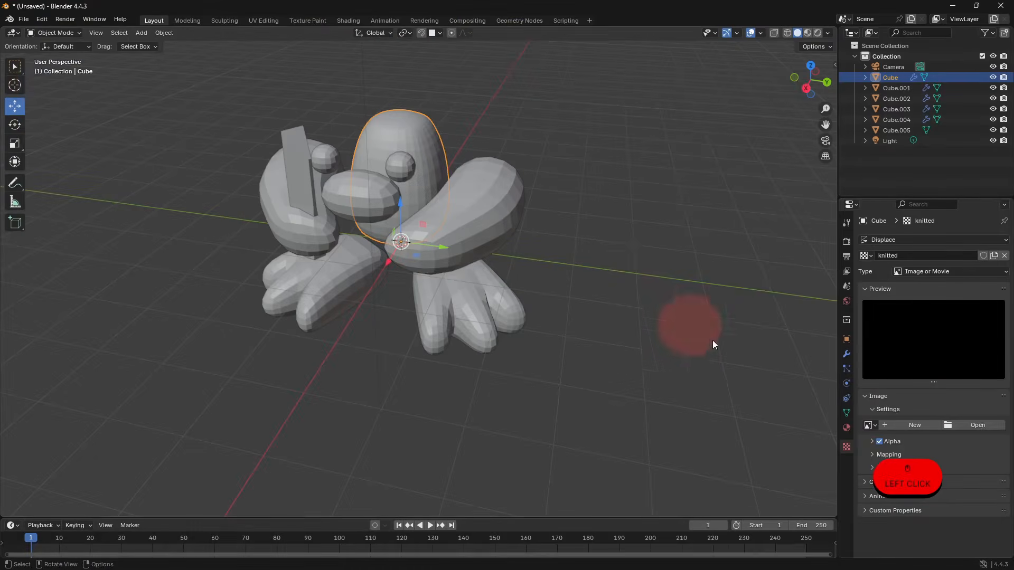
- Load KR_Woven_Texture_4096x4096.png from the Downloads folder as the image of the knitted texture
{"action": "left_click", "coordinate": [982, 425]}
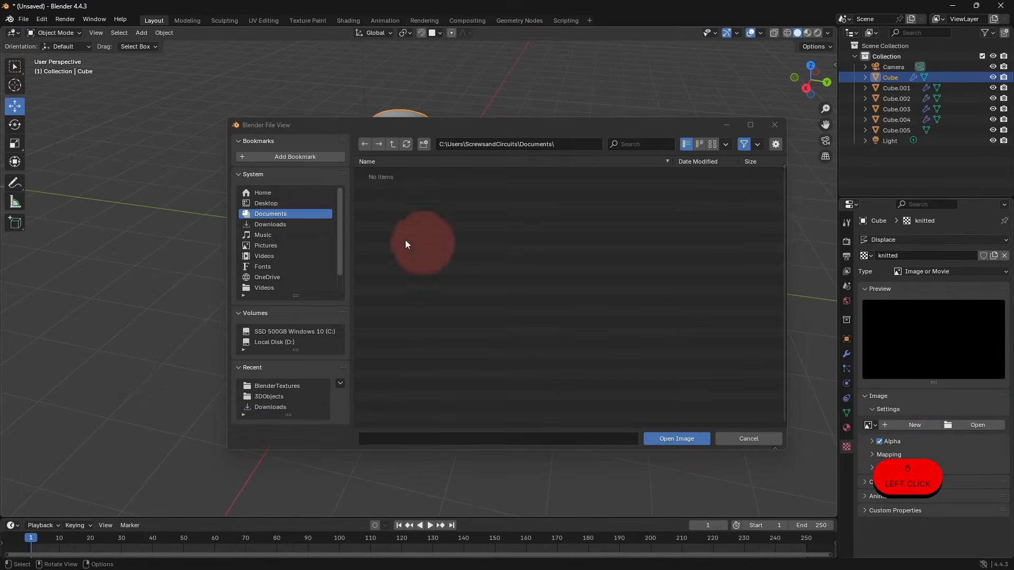
{"action": "left_click", "coordinate": [297, 224]}
{"action": "left_click", "coordinate": [445, 173]}
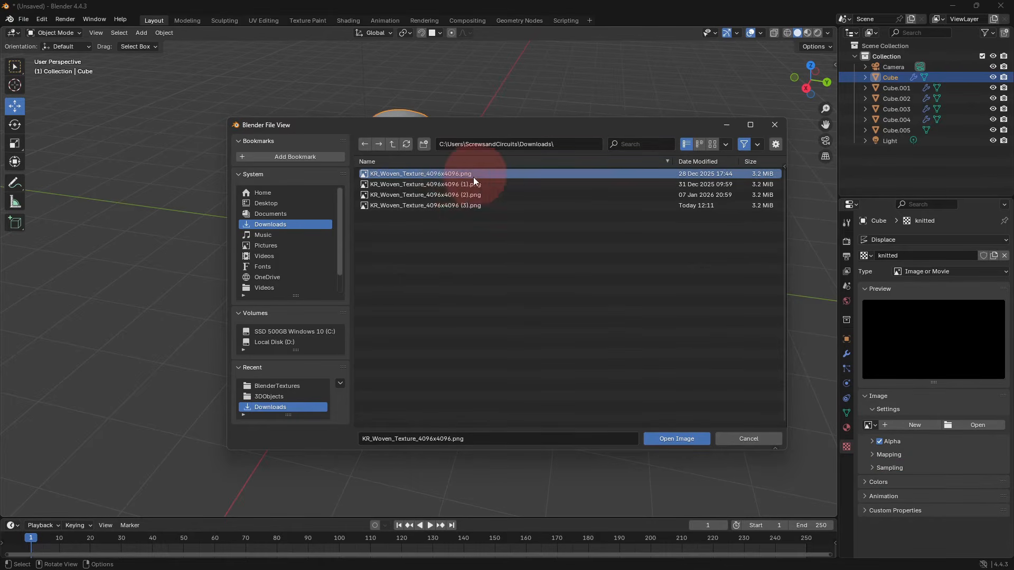
{"action": "left_click", "coordinate": [646, 144]}
{"action": "type", "text": "woven"}
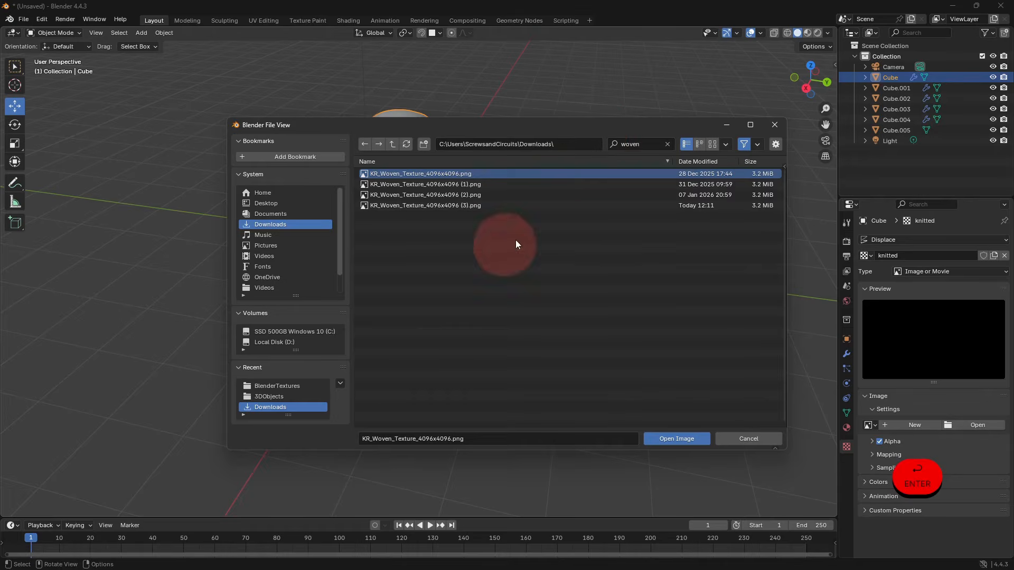
{"action": "left_click", "coordinate": [676, 439]}
{"action": "scroll", "coordinate": [618, 404], "scroll_direction": "up", "scroll_amount": 5}
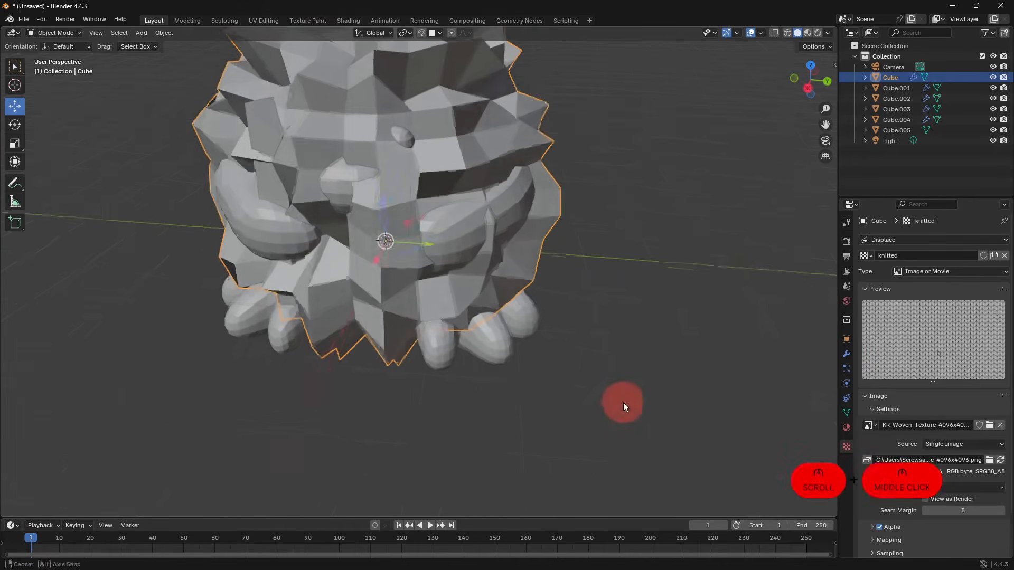
- Set the texture coordinates of the body's Displace modifier to UV
{"action": "left_click", "coordinate": [847, 354]}
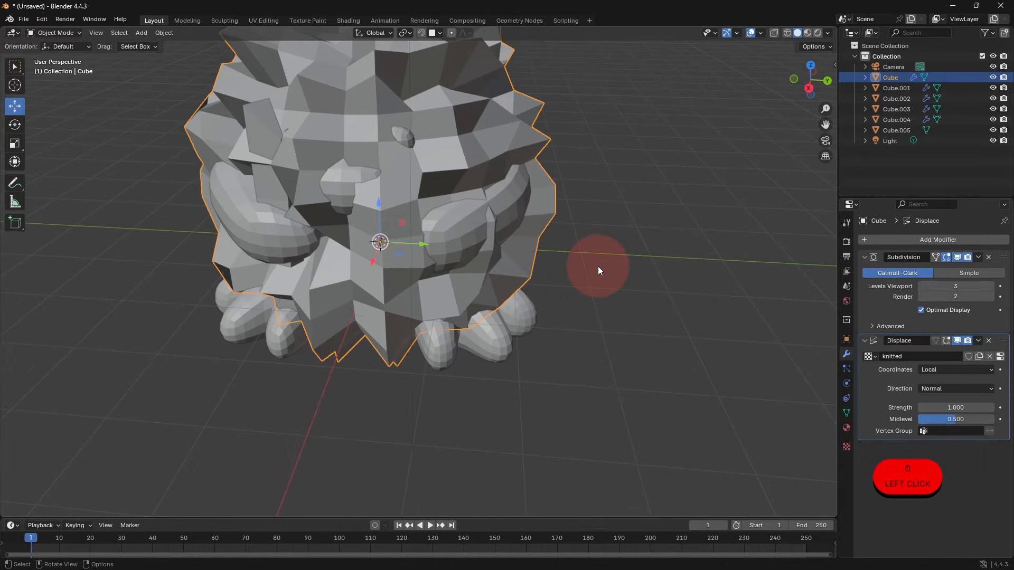
{"action": "middle_click_drag", "start_coordinate": [598, 270], "coordinate": [576, 303]}
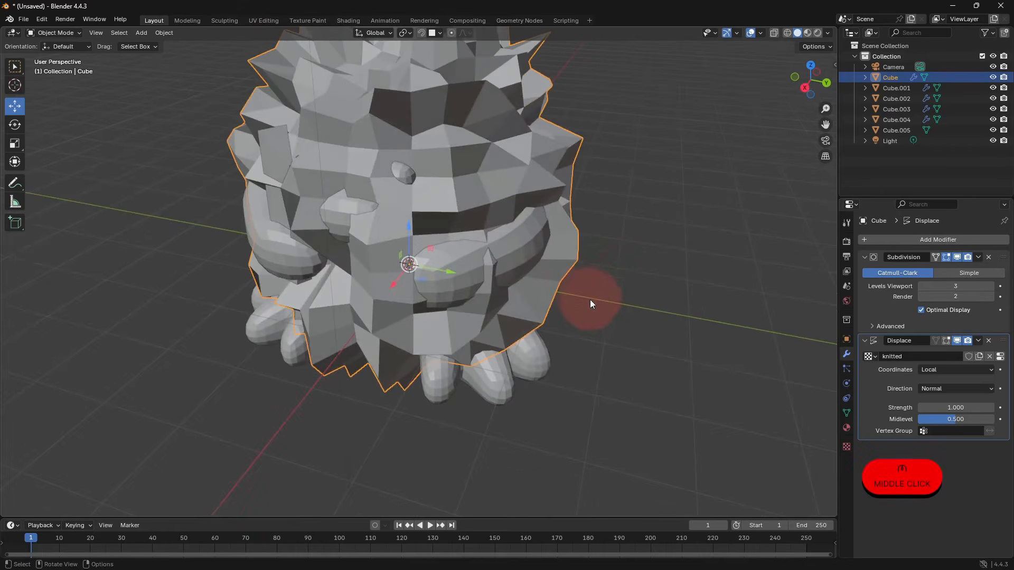
{"action": "left_click", "coordinate": [935, 372]}
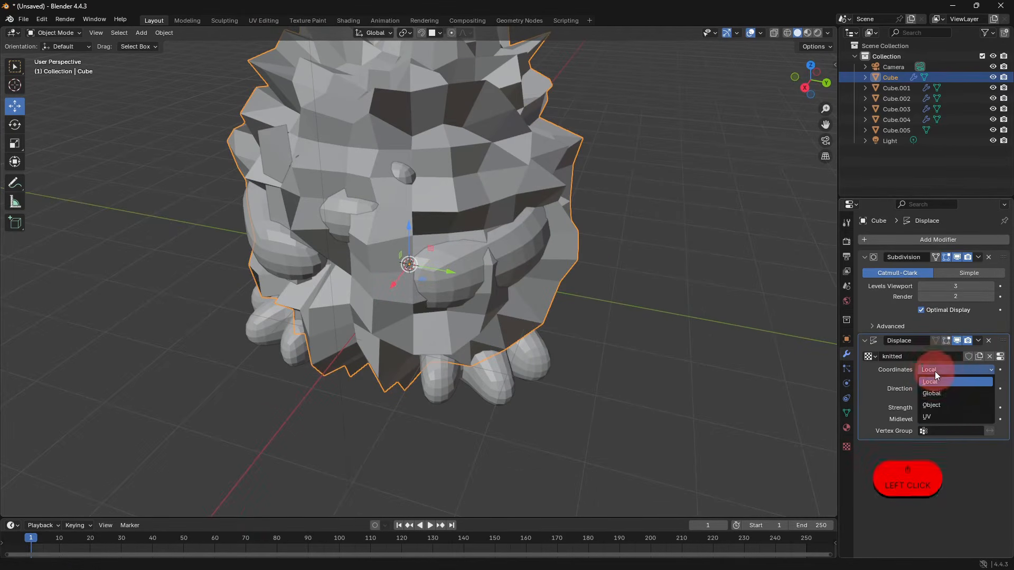
{"action": "left_click", "coordinate": [938, 414]}
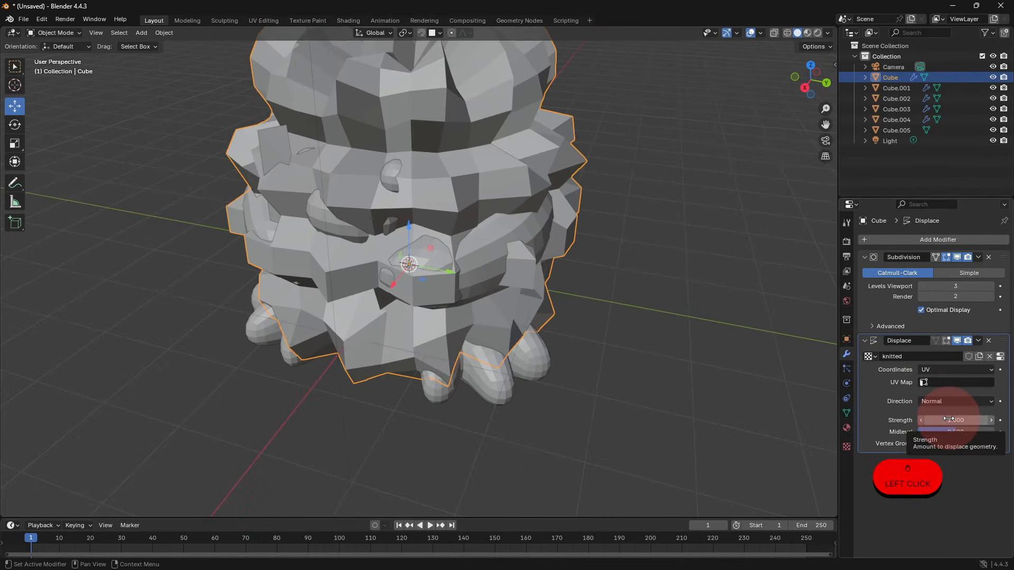
- Set the strength of the body's Displace modifier to 0.1 and its Subdivision viewport level to 6
{"action": "left_click", "coordinate": [950, 420]}
{"action": "type", "text": "0.1"}
{"action": "key", "text": "Return"}
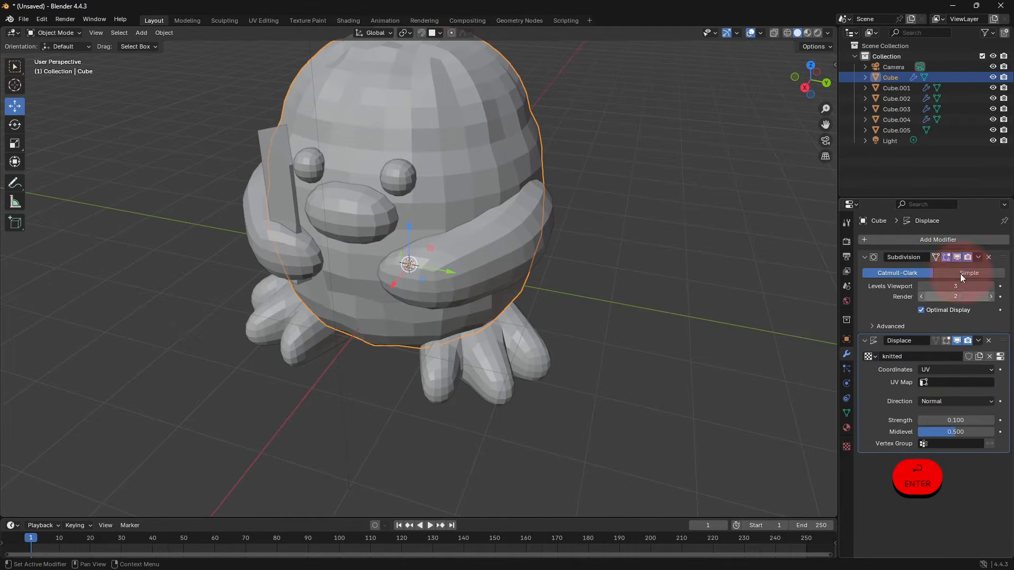
{"action": "left_click", "coordinate": [991, 286]}
{"action": "left_click", "coordinate": [991, 286]}
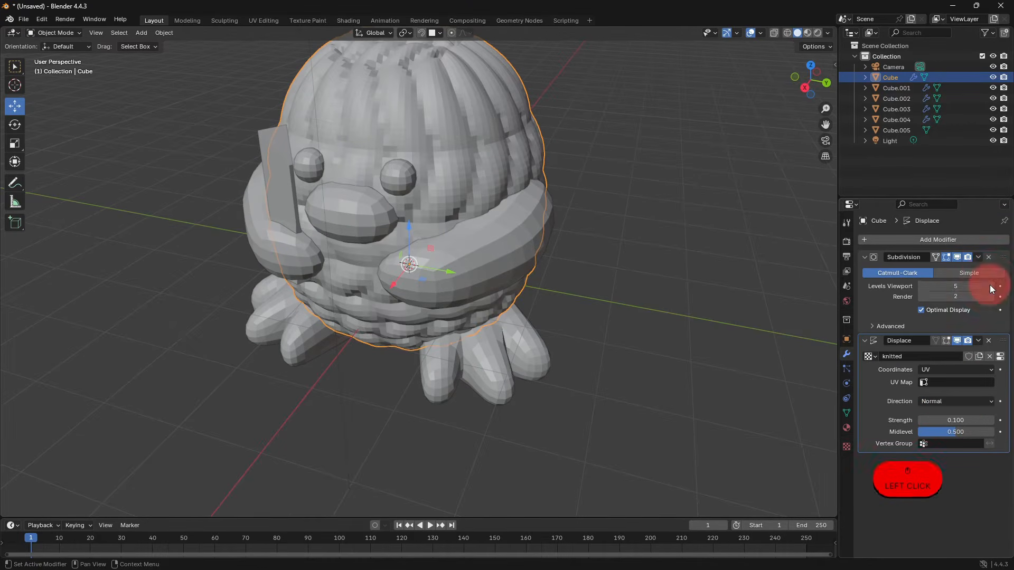
{"action": "left_click", "coordinate": [991, 286]}
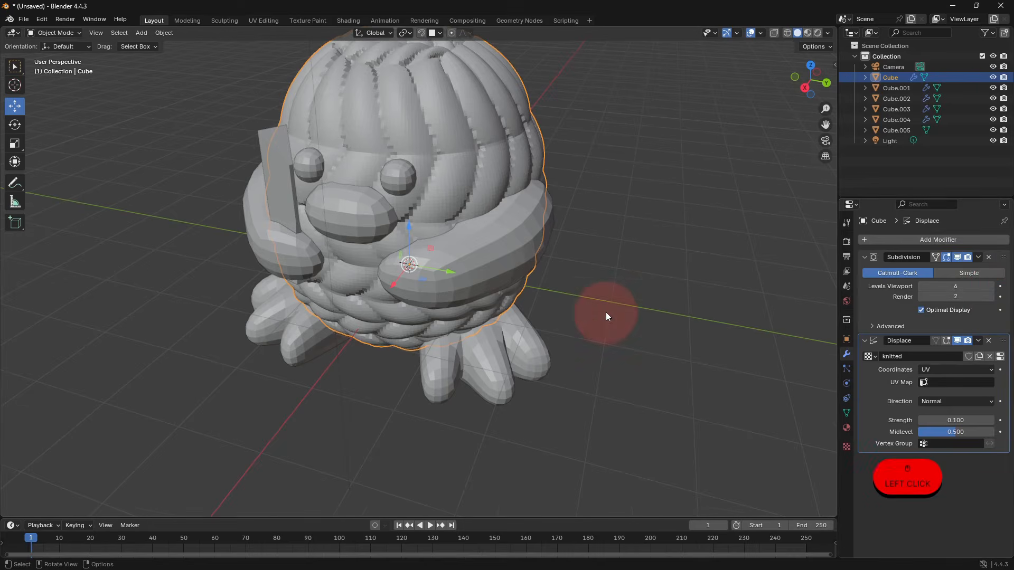
{"action": "middle_click_drag", "start_coordinate": [606, 313], "coordinate": [616, 293]}
{"action": "middle_click_drag", "start_coordinate": [476, 186], "coordinate": [317, 174]}
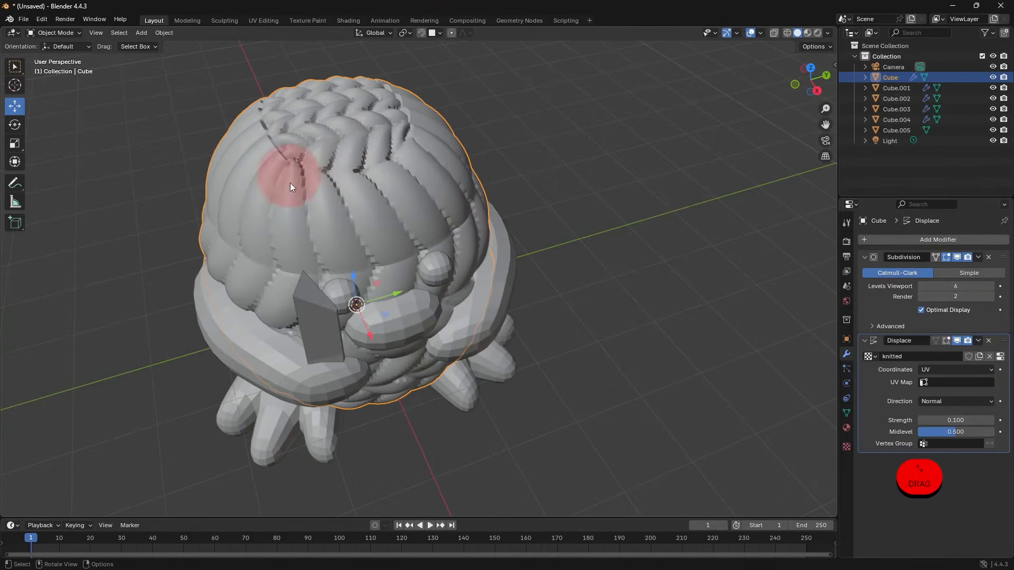
{"action": "middle_click_drag", "start_coordinate": [294, 215], "coordinate": [306, 199]}
{"action": "middle_click_drag", "start_coordinate": [368, 214], "coordinate": [452, 224]}
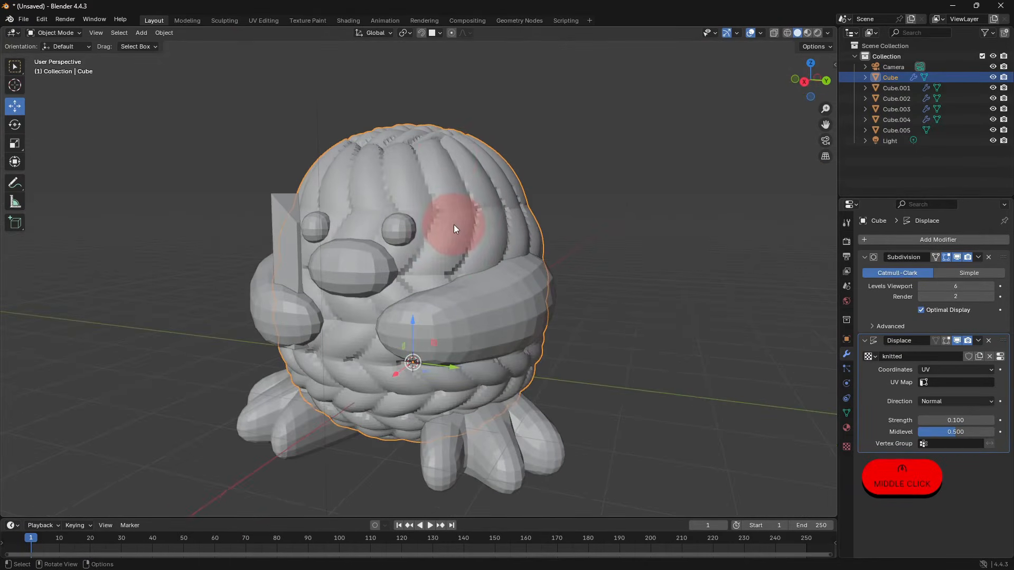
- Unwrap the entire body mesh with Smart UV Project using an island margin of 0 and return to Object Mode
{"action": "key", "text": "Tab"}
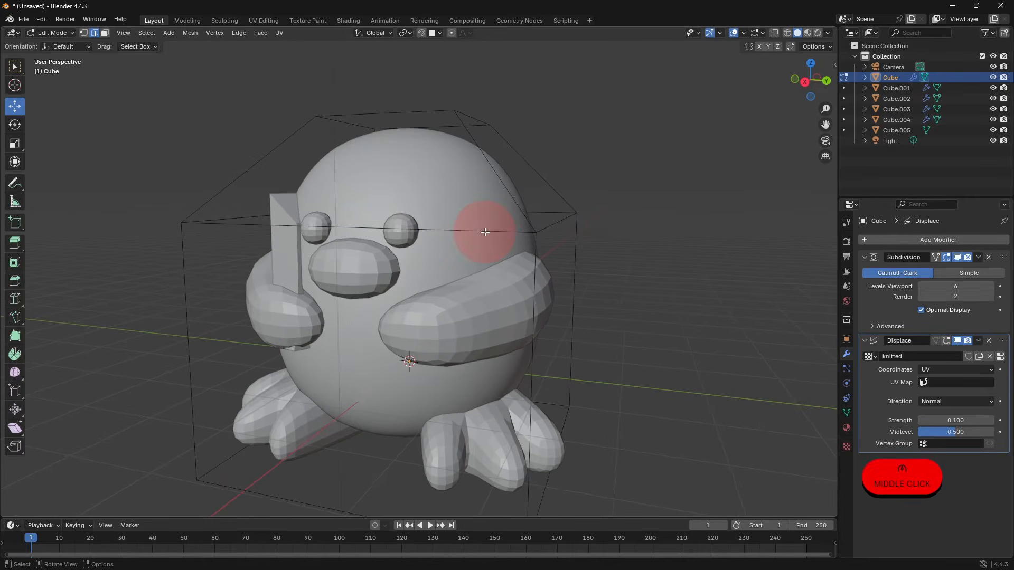
{"action": "key", "text": "a"}
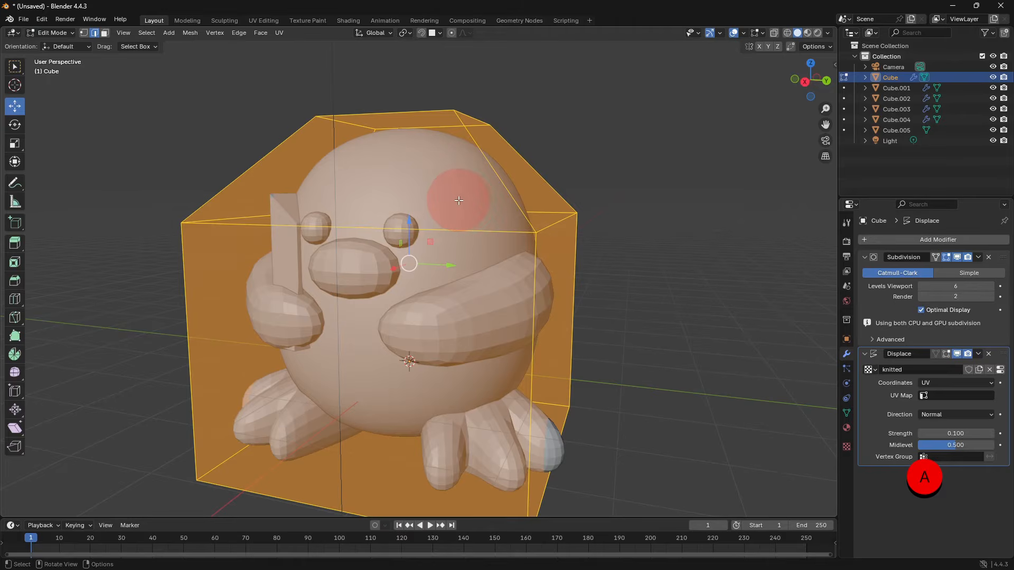
{"action": "left_click", "coordinate": [279, 33]}
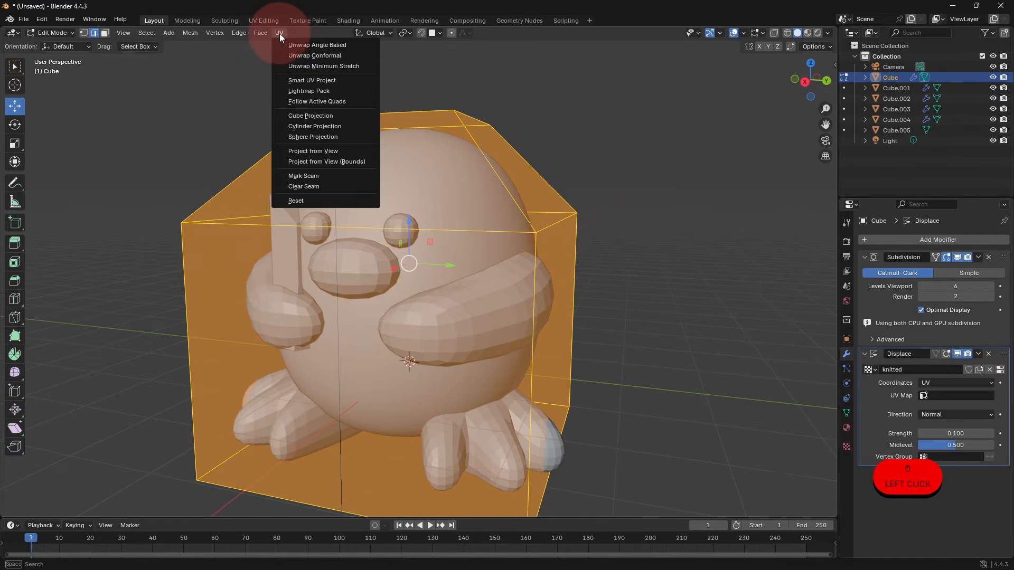
{"action": "left_click", "coordinate": [309, 81]}
{"action": "left_click", "coordinate": [355, 125]}
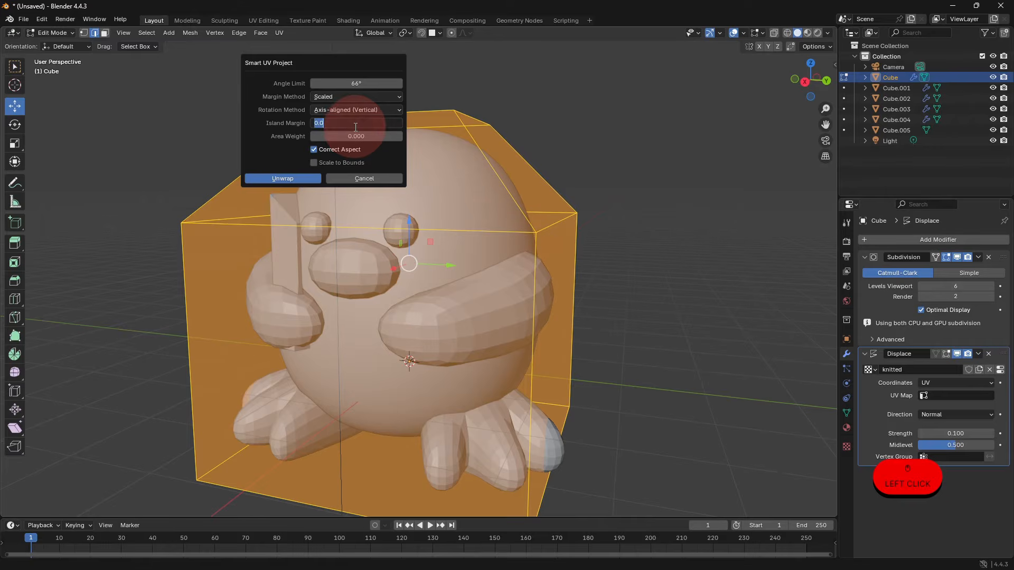
{"action": "type", "text": "0"}
{"action": "left_click", "coordinate": [282, 178]}
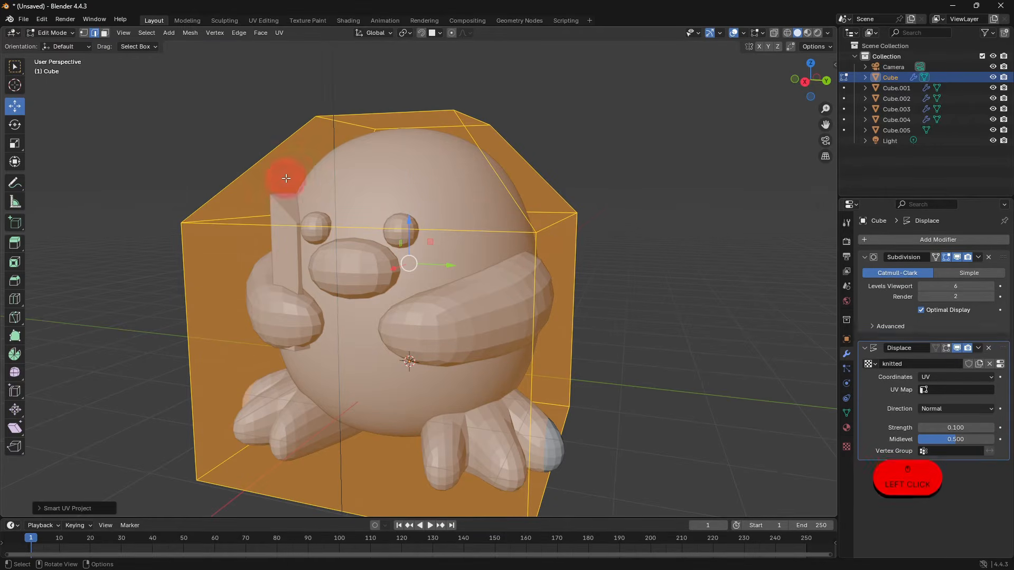
{"action": "key", "text": "Tab"}
{"action": "left_click", "coordinate": [616, 256]}
{"action": "middle_click_drag", "start_coordinate": [616, 255], "coordinate": [582, 245]}
{"action": "left_click", "coordinate": [506, 249]}
{"action": "middle_click_drag", "start_coordinate": [521, 227], "coordinate": [535, 246]}
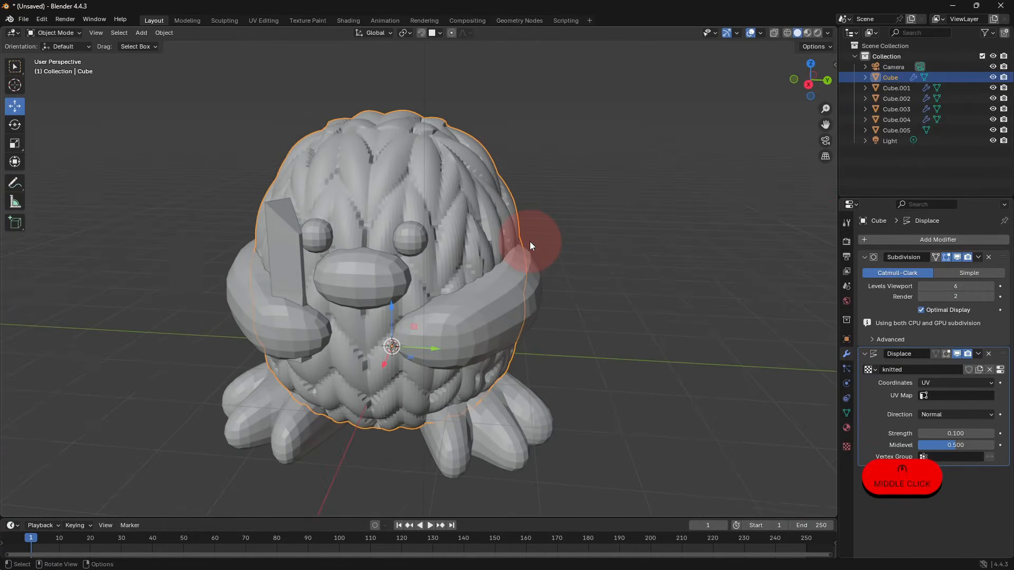
- Switch to face selection in Edit Mode and move the top face of the body's cage slightly upward along Z
{"action": "key", "text": "Tab"}
{"action": "key", "text": "Tab"}
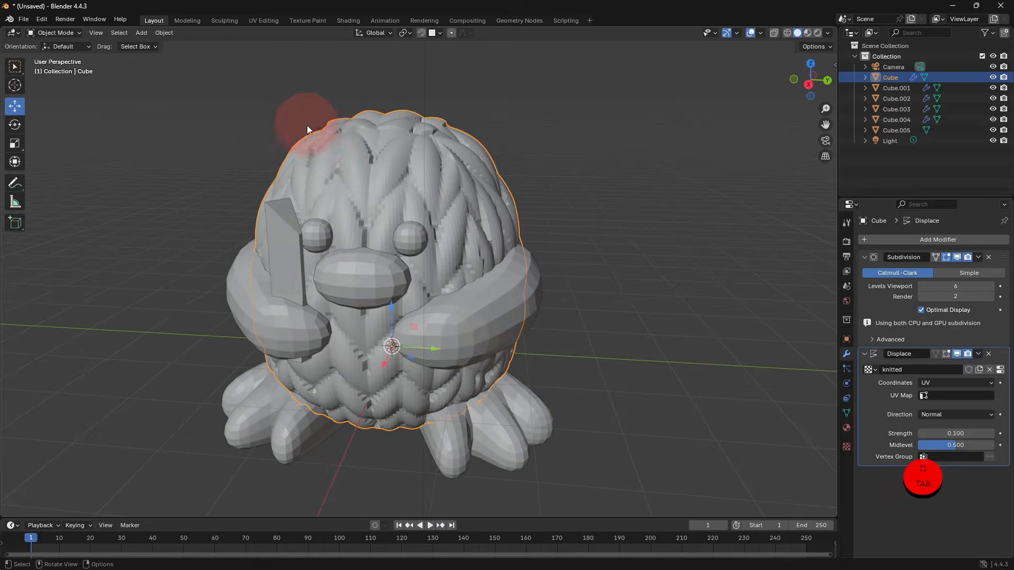
{"action": "key", "text": "Tab"}
{"action": "middle_click_drag", "start_coordinate": [370, 136], "coordinate": [378, 113]}
{"action": "left_click", "coordinate": [105, 32]}
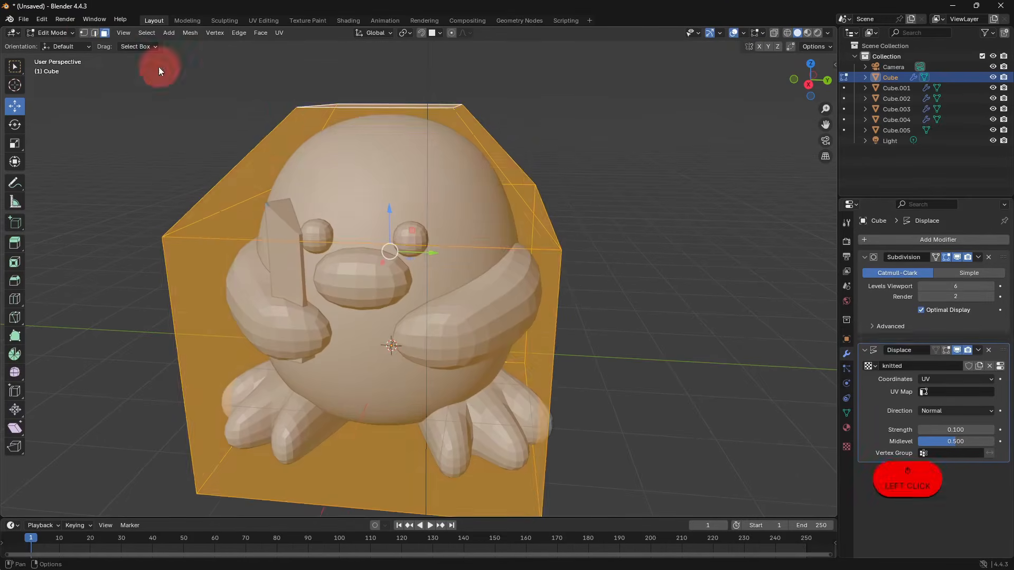
{"action": "middle_click_drag", "start_coordinate": [158, 66], "coordinate": [340, 95]}
{"action": "left_click", "coordinate": [346, 98]}
{"action": "middle_click_drag", "start_coordinate": [396, 148], "coordinate": [380, 125]}
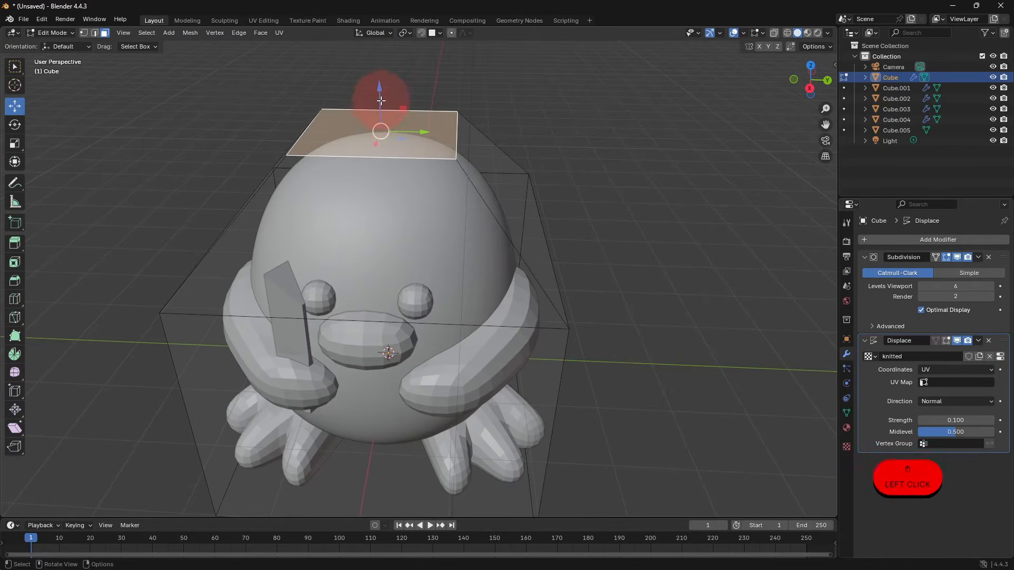
{"action": "left_click_drag", "start_coordinate": [380, 102], "coordinate": [381, 89]}
- Select the bottom face of the body's cage and raise it slightly along Z
{"action": "middle_click_drag", "start_coordinate": [499, 326], "coordinate": [529, 206]}
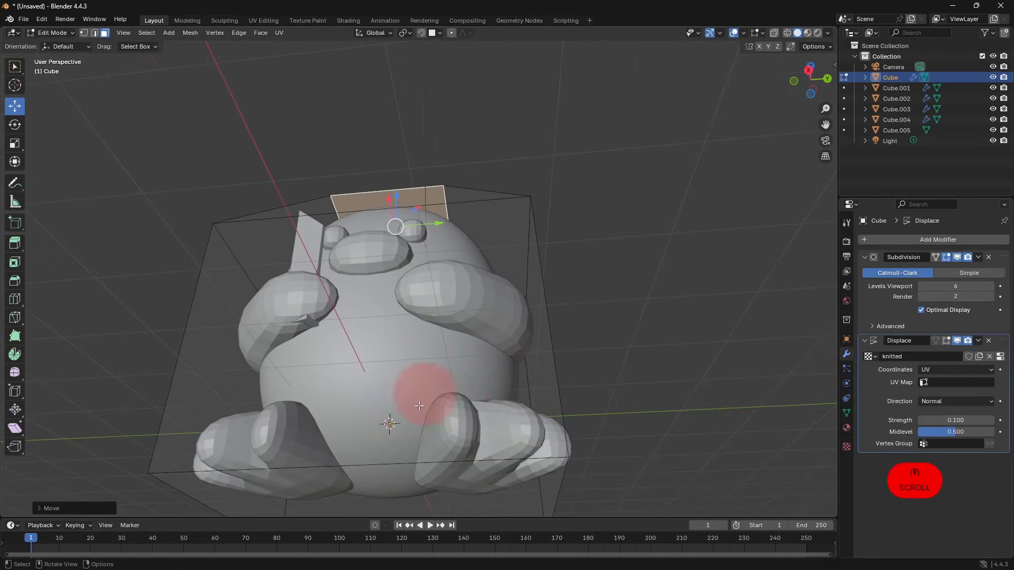
{"action": "scroll", "coordinate": [496, 420], "scroll_direction": "down", "scroll_amount": 2}
{"action": "left_click", "coordinate": [482, 429]}
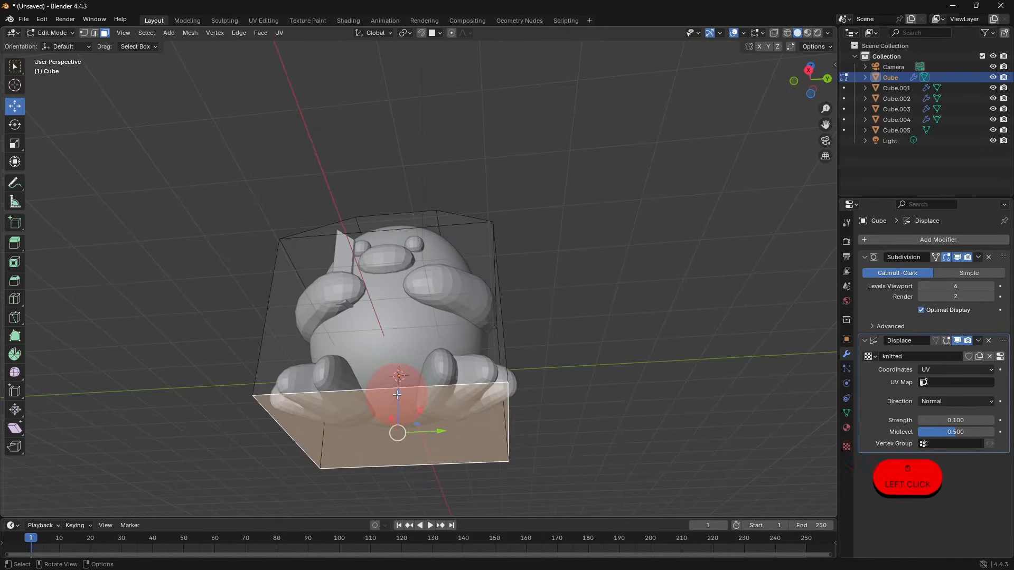
{"action": "left_click_drag", "start_coordinate": [398, 394], "coordinate": [399, 374]}
{"action": "middle_click_drag", "start_coordinate": [424, 367], "coordinate": [459, 310]}
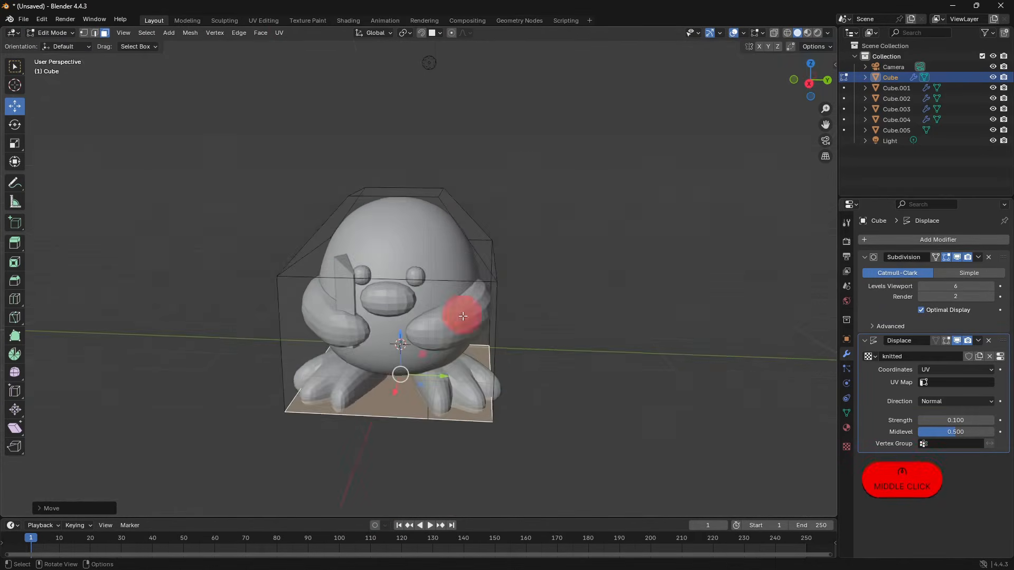
- Raise the top face of the body's cage further and lower the whole body object along Z toward the feet
{"action": "left_click", "coordinate": [394, 186]}
{"action": "left_click_drag", "start_coordinate": [398, 174], "coordinate": [397, 157]}
{"action": "key", "text": "Tab"}
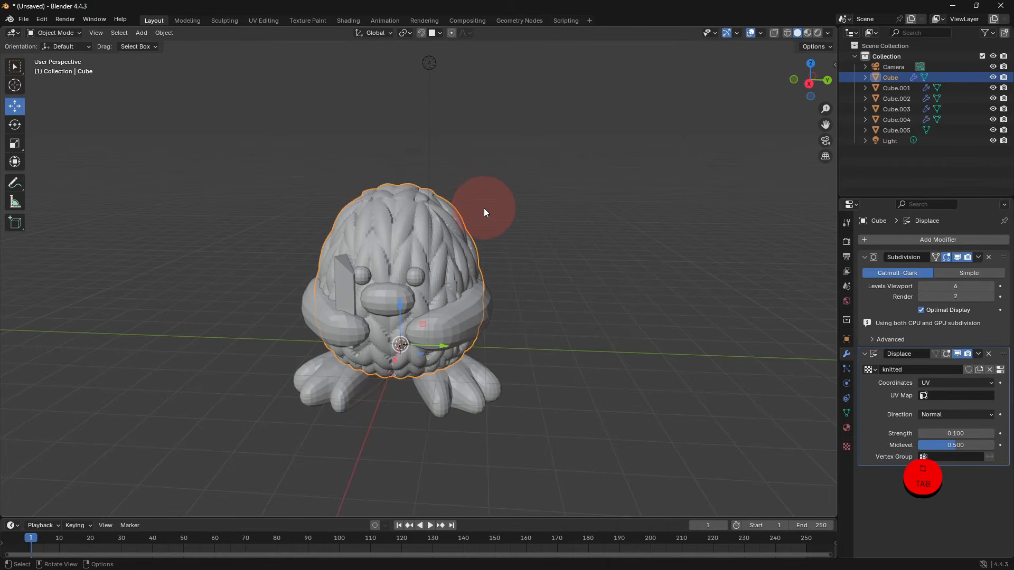
{"action": "key", "text": "g"}
{"action": "key", "text": "z"}
{"action": "left_click", "coordinate": [482, 226]}
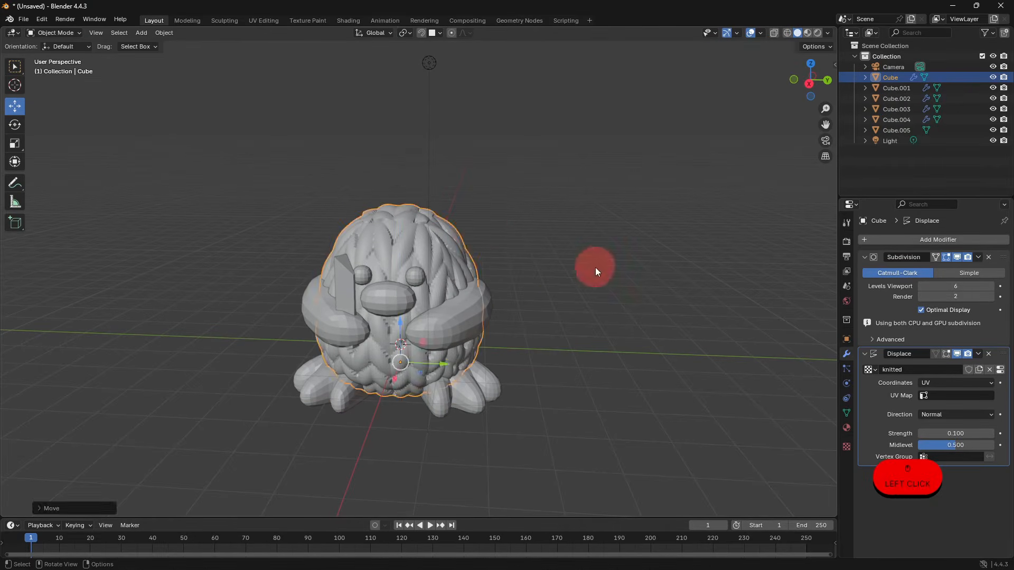
- Move the mirrored eyes backward along X so they sit deeper in the knitted body
{"action": "left_click", "coordinate": [595, 268]}
{"action": "middle_click_drag", "start_coordinate": [594, 267], "coordinate": [490, 315]}
{"action": "scroll", "coordinate": [475, 317], "scroll_direction": "down", "scroll_amount": 1}
{"action": "scroll", "coordinate": [452, 319], "scroll_direction": "up", "scroll_amount": 1}
{"action": "scroll", "coordinate": [453, 319], "scroll_direction": "up", "scroll_amount": 5}
{"action": "left_click", "coordinate": [374, 316]}
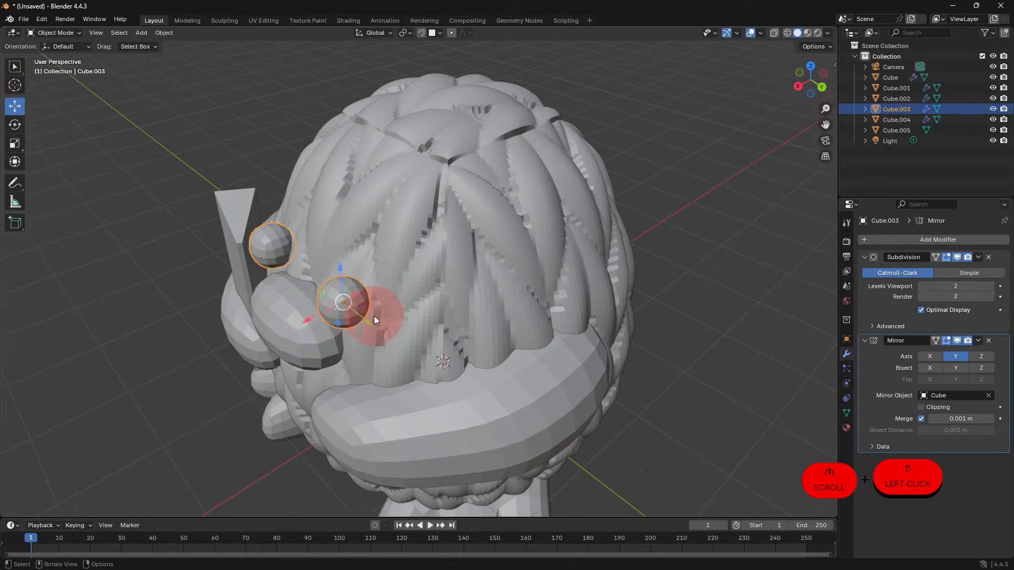
{"action": "left_click_drag", "start_coordinate": [306, 319], "coordinate": [324, 306]}
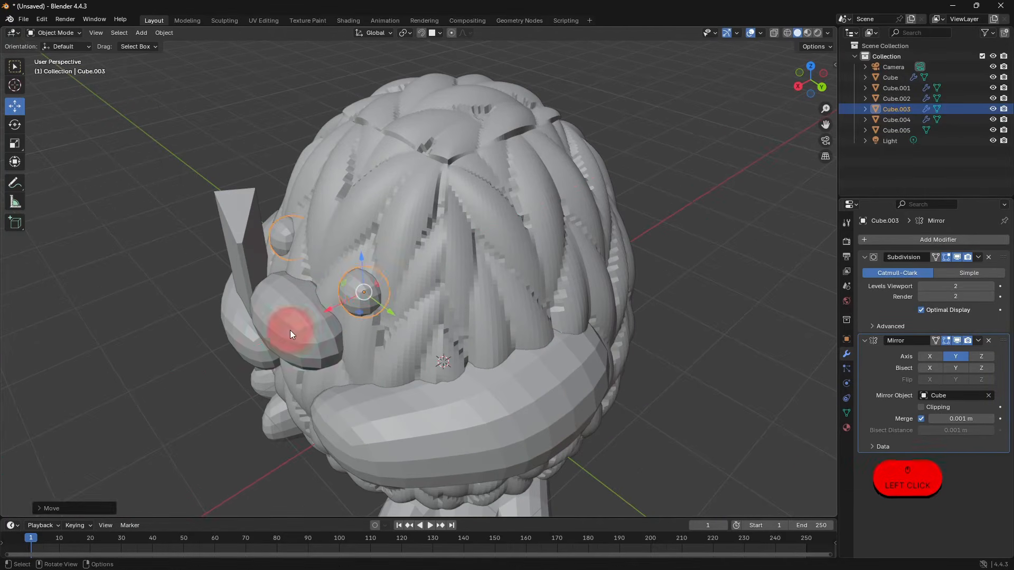
- Select the knitted body and apply Shade Smooth to it
{"action": "left_click", "coordinate": [613, 296]}
{"action": "scroll", "coordinate": [786, 333], "scroll_direction": "down", "scroll_amount": 2}
{"action": "middle_click_drag", "start_coordinate": [702, 369], "coordinate": [660, 322]}
{"action": "scroll", "coordinate": [671, 349], "scroll_direction": "up", "scroll_amount": 1}
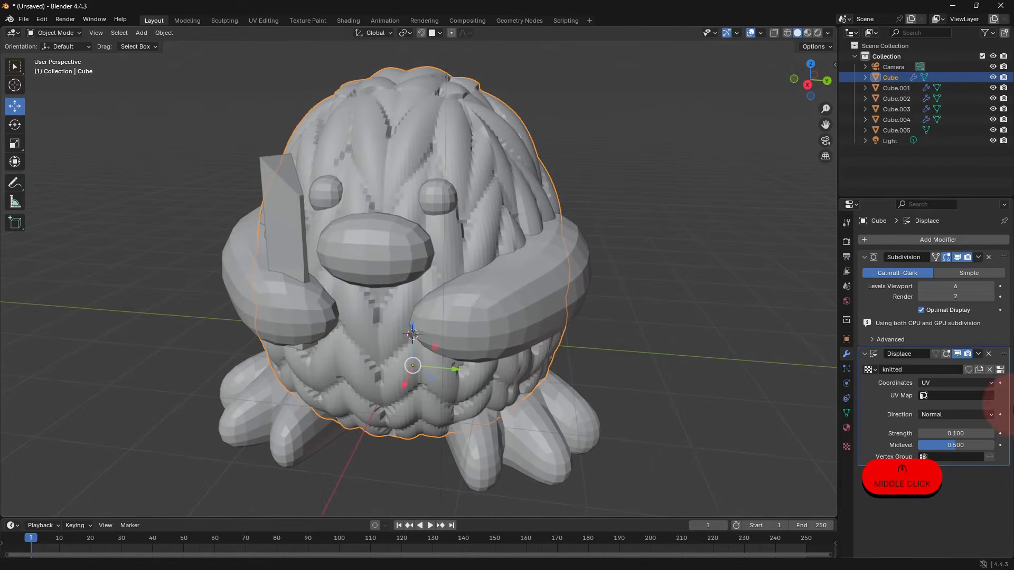
{"action": "right_click", "coordinate": [512, 182]}
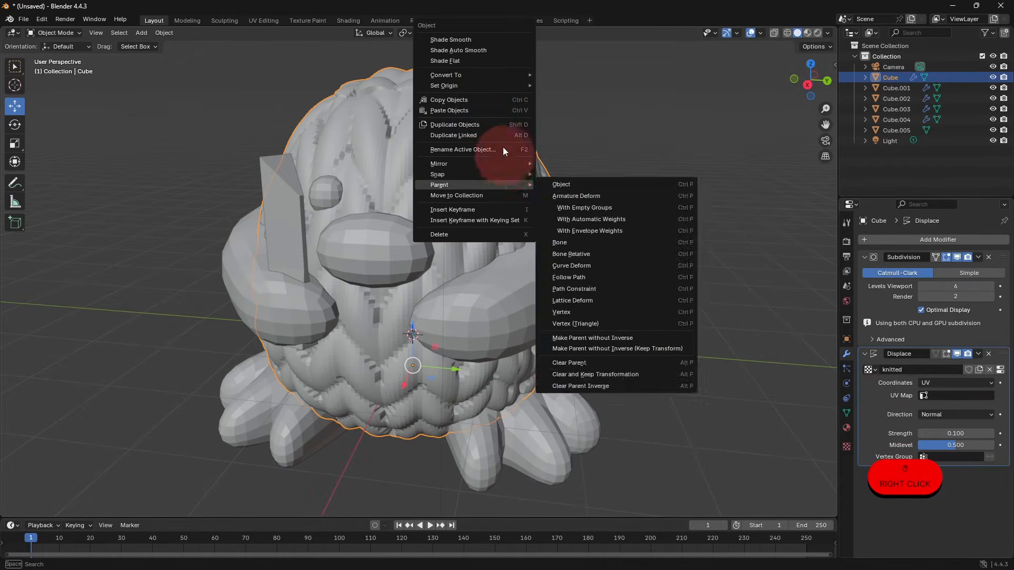
{"action": "left_click", "coordinate": [470, 40]}
{"action": "mouse_move", "coordinate": [630, 221]}
{"action": "middle_mouse_down"}
{"action": "mouse_move", "coordinate": [598, 238]}
{"action": "mouse_move", "coordinate": [542, 224]}
{"action": "middle_mouse_up"}
{"action": "left_click", "coordinate": [542, 224]}
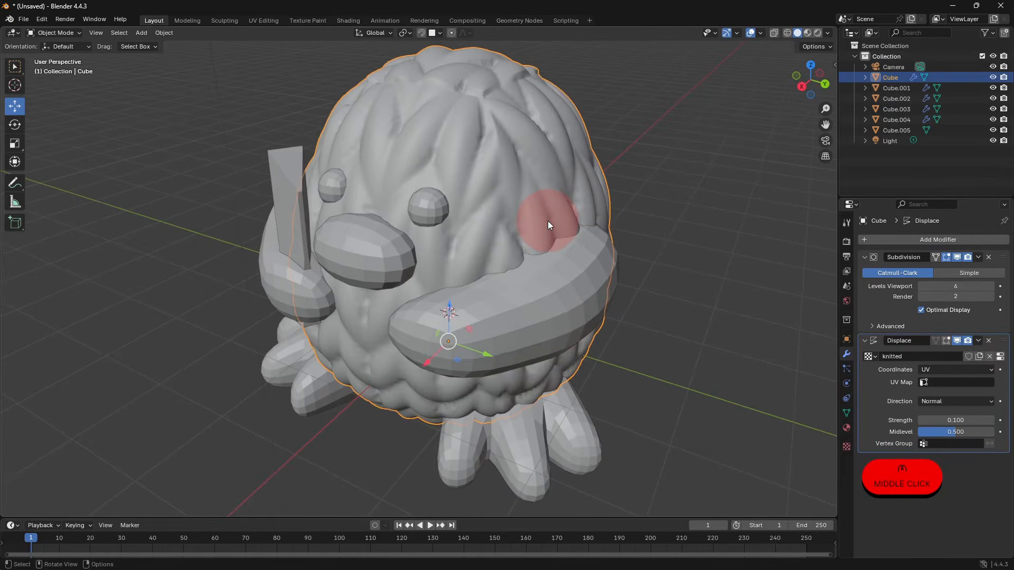
{"action": "middle_click_drag", "start_coordinate": [607, 256], "coordinate": [509, 252]}
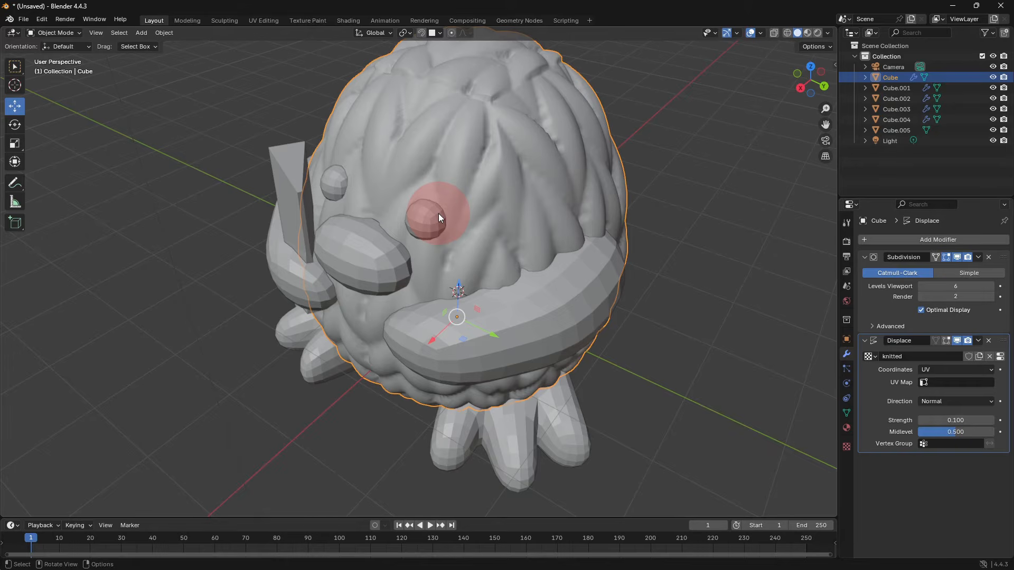
- Add a Displace modifier to the arms and assign the existing knitted texture to it
{"action": "middle_click_drag", "start_coordinate": [439, 213], "coordinate": [506, 202]}
{"action": "scroll", "coordinate": [505, 211], "scroll_direction": "up", "scroll_amount": 2}
{"action": "scroll", "coordinate": [501, 232], "scroll_direction": "down", "scroll_amount": 3}
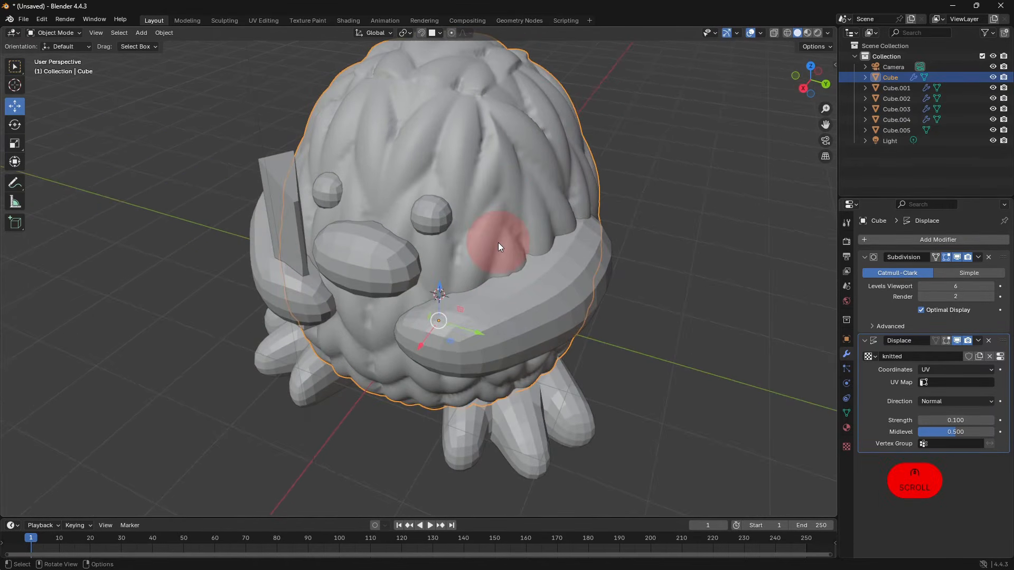
{"action": "left_click", "coordinate": [544, 288]}
{"action": "middle_click_drag", "start_coordinate": [561, 364], "coordinate": [600, 323]}
{"action": "left_click", "coordinate": [882, 241]}
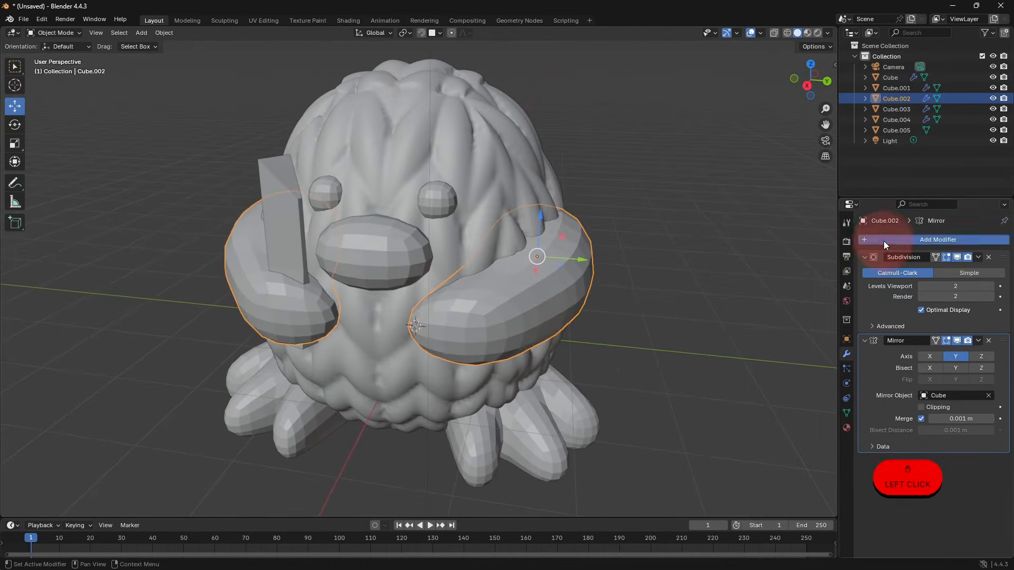
{"action": "left_click", "coordinate": [911, 452]}
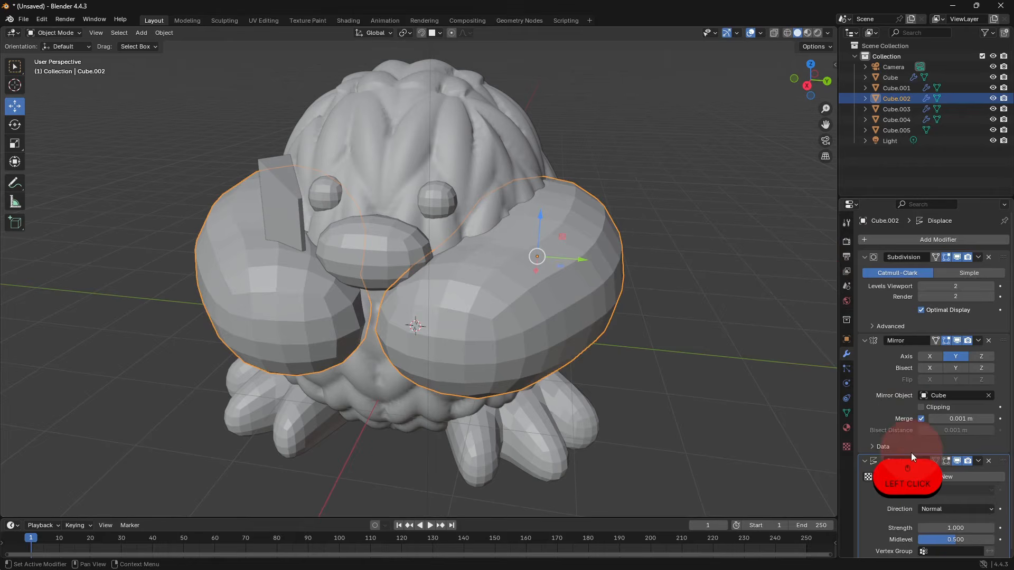
{"action": "left_click", "coordinate": [879, 481]}
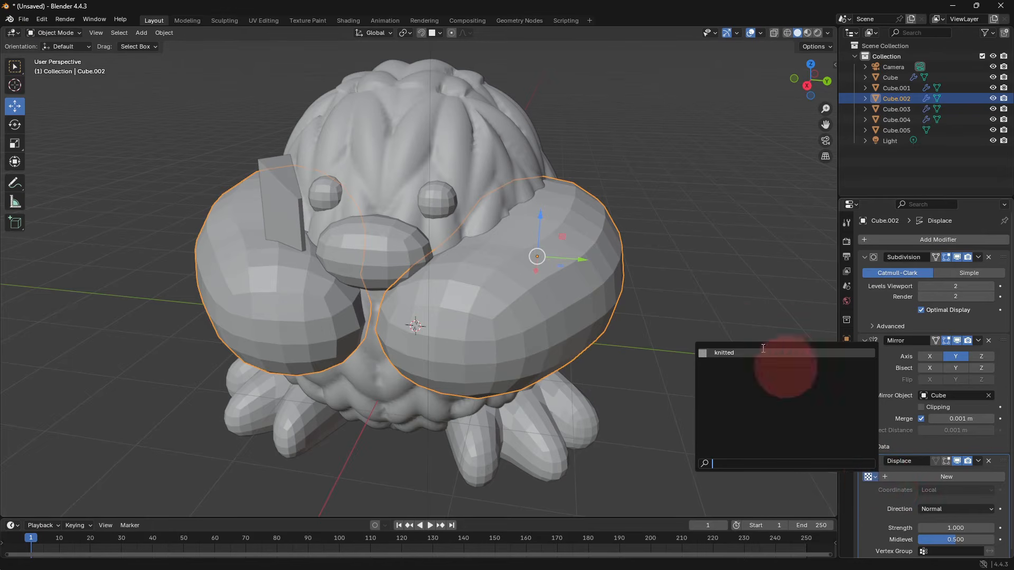
{"action": "left_click", "coordinate": [721, 352]}
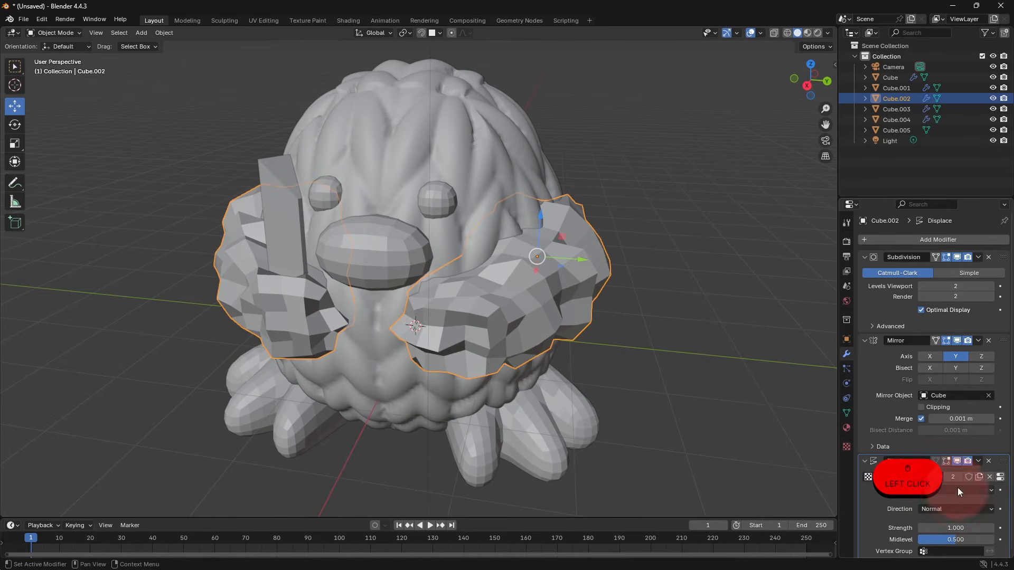
- Set the arms' Displace modifier to UV coordinates with a strength of 0.1
{"action": "left_click", "coordinate": [958, 490]}
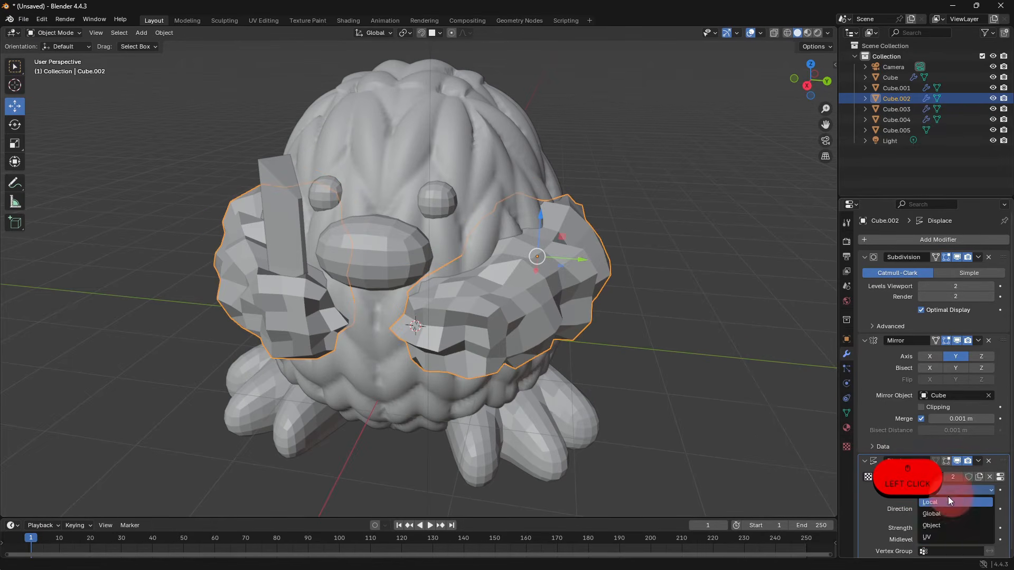
{"action": "left_click", "coordinate": [933, 537]}
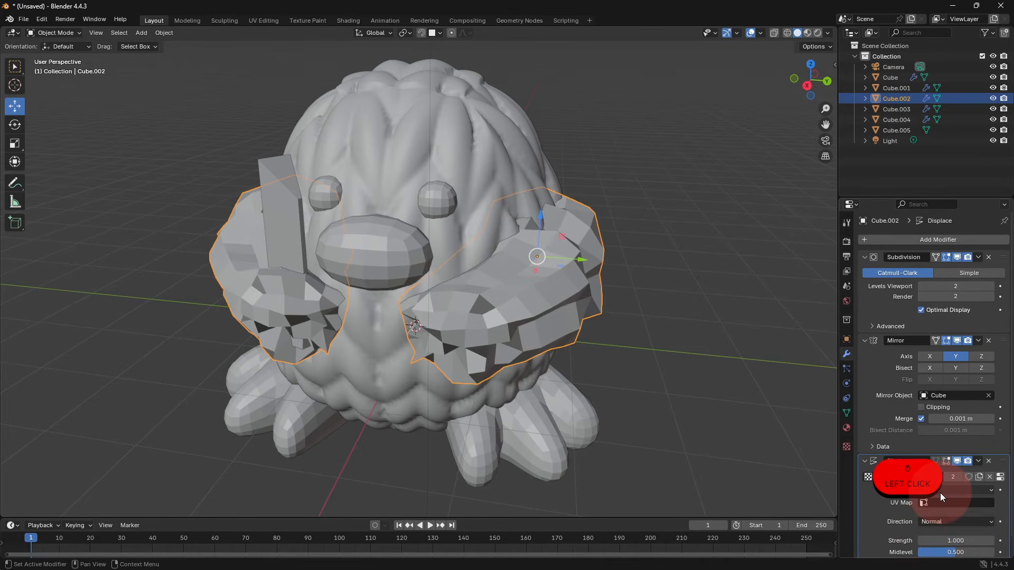
{"action": "left_click", "coordinate": [940, 541]}
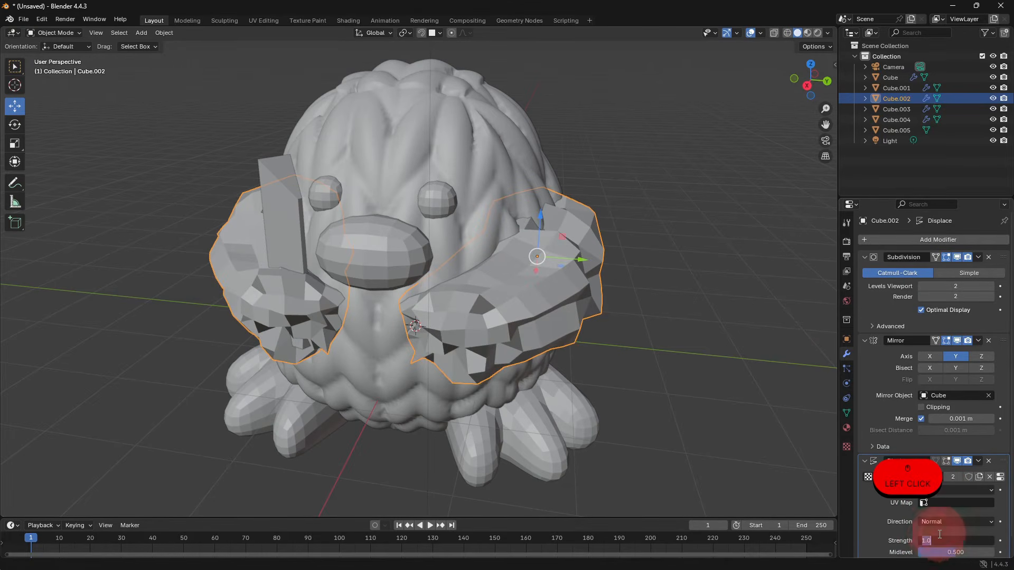
{"action": "type", "text": "0.1"}
{"action": "key", "text": "Return"}
- Raise the viewport level of the arms' Subdivision modifier to 4
{"action": "scroll", "coordinate": [962, 489], "scroll_direction": "down", "scroll_amount": 1}
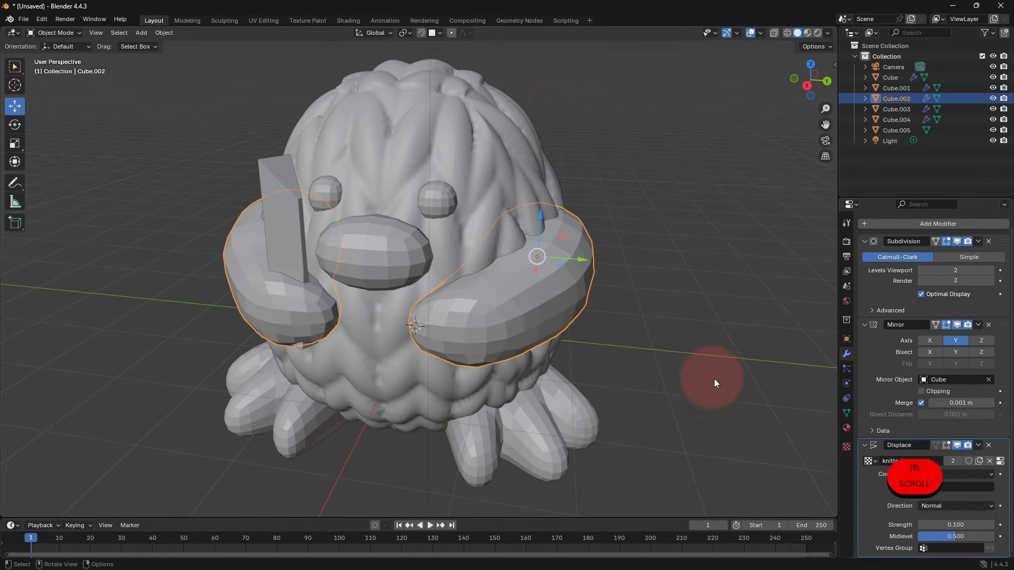
{"action": "left_click", "coordinate": [989, 270]}
{"action": "left_click", "coordinate": [989, 270]}
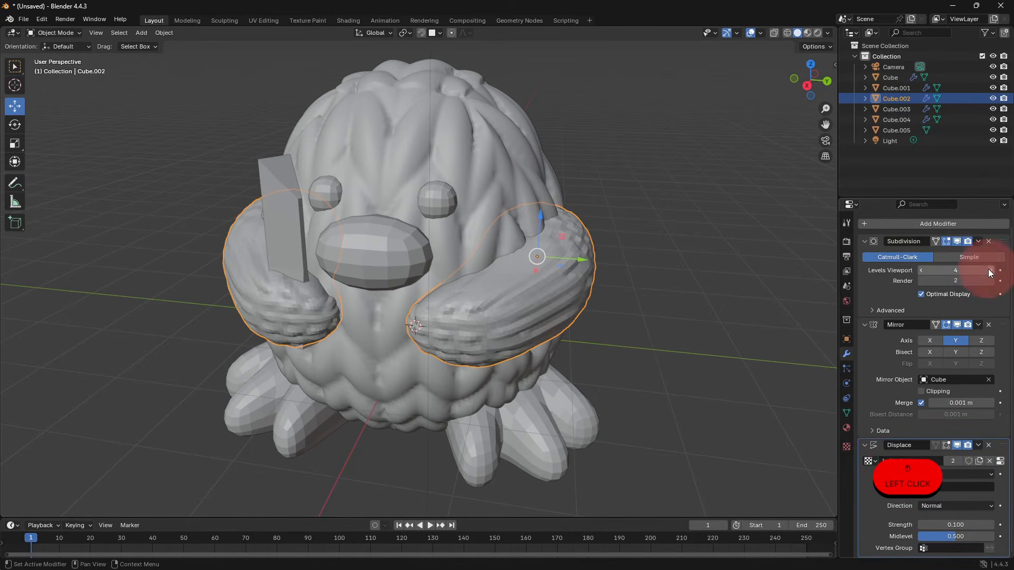
- Raise the arms' Subdivision viewport level to 5 and unwrap the whole arm mesh with Smart UV Project
{"action": "left_click", "coordinate": [988, 270]}
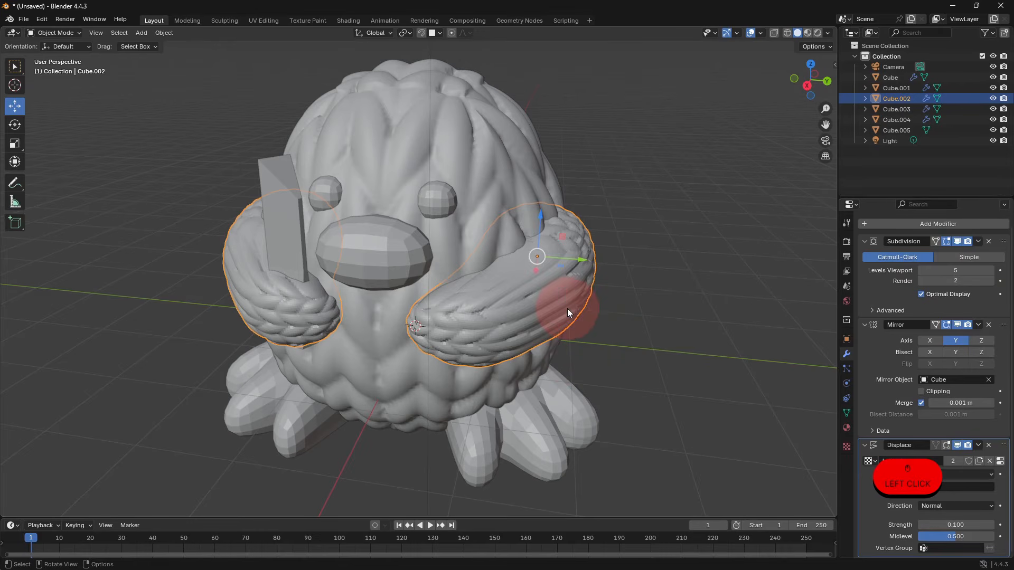
{"action": "key", "text": "Tab"}
{"action": "key", "text": "a"}
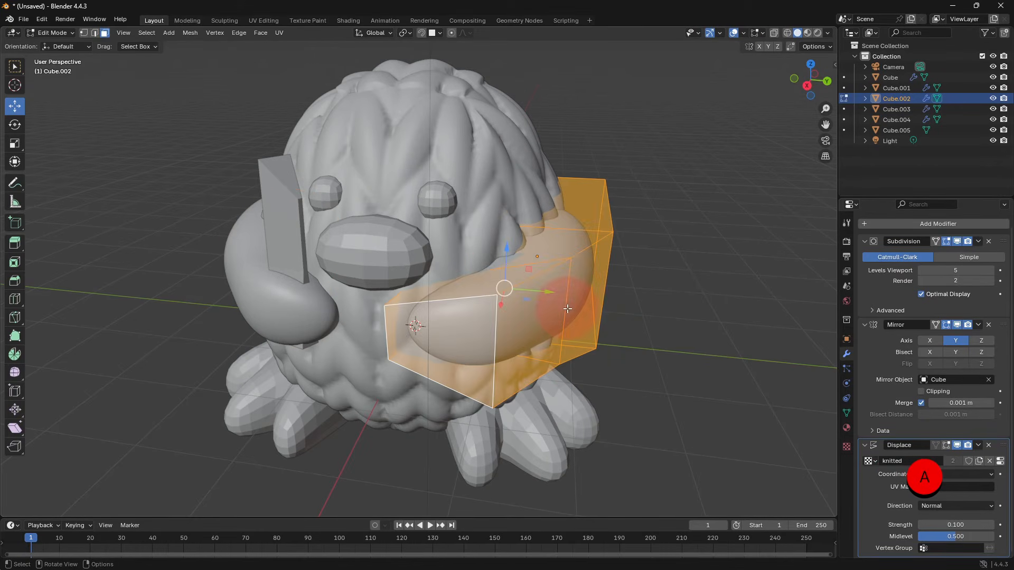
{"action": "left_click", "coordinate": [279, 33]}
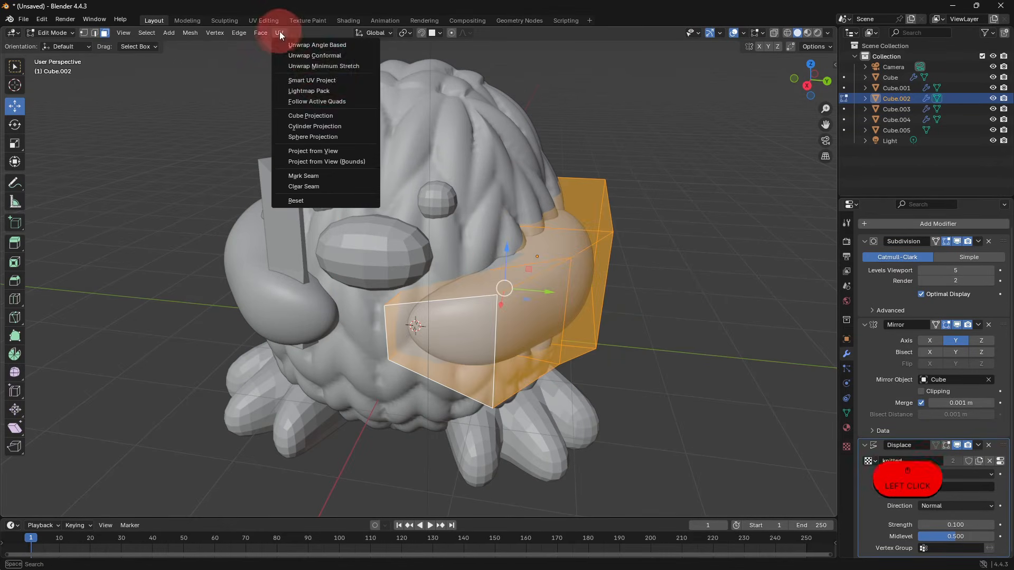
{"action": "left_click", "coordinate": [322, 80]}
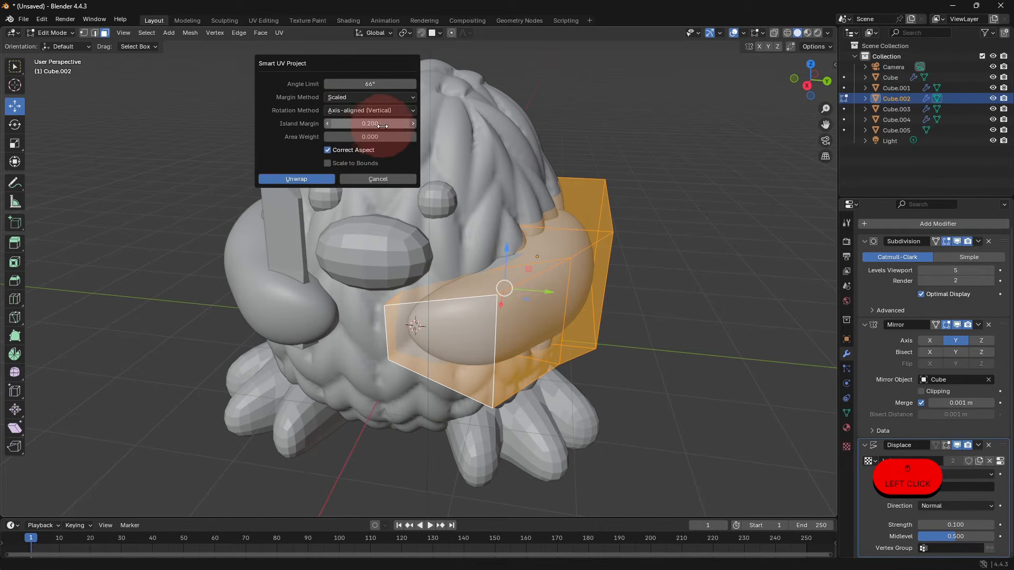
{"action": "left_click", "coordinate": [317, 179]}
{"action": "left_click", "coordinate": [700, 288]}
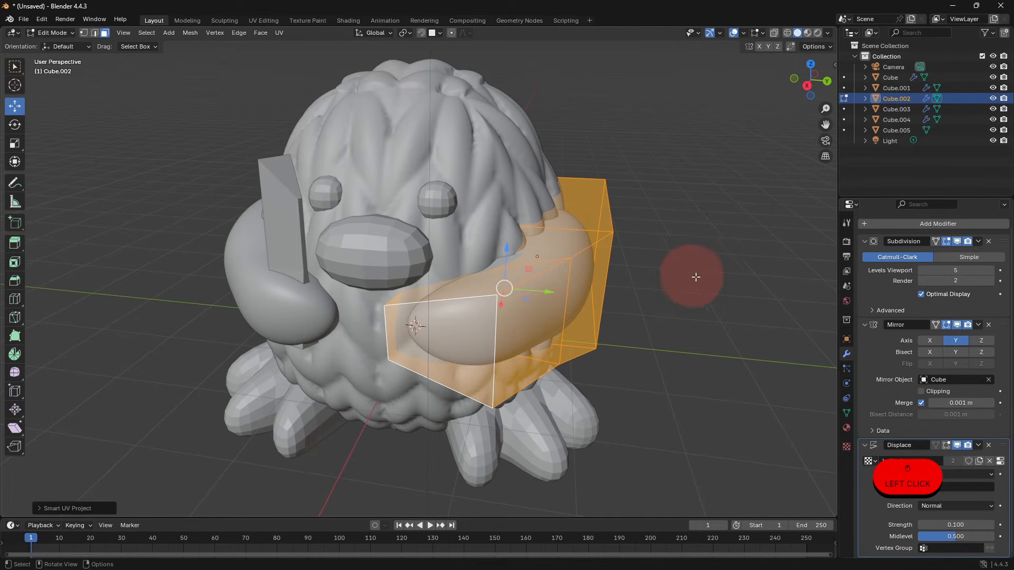
{"action": "key", "text": "Tab"}
- Apply Shade Smooth to the knitted arms
{"action": "middle_click_drag", "start_coordinate": [700, 287], "coordinate": [602, 292]}
{"action": "left_click", "coordinate": [598, 296]}
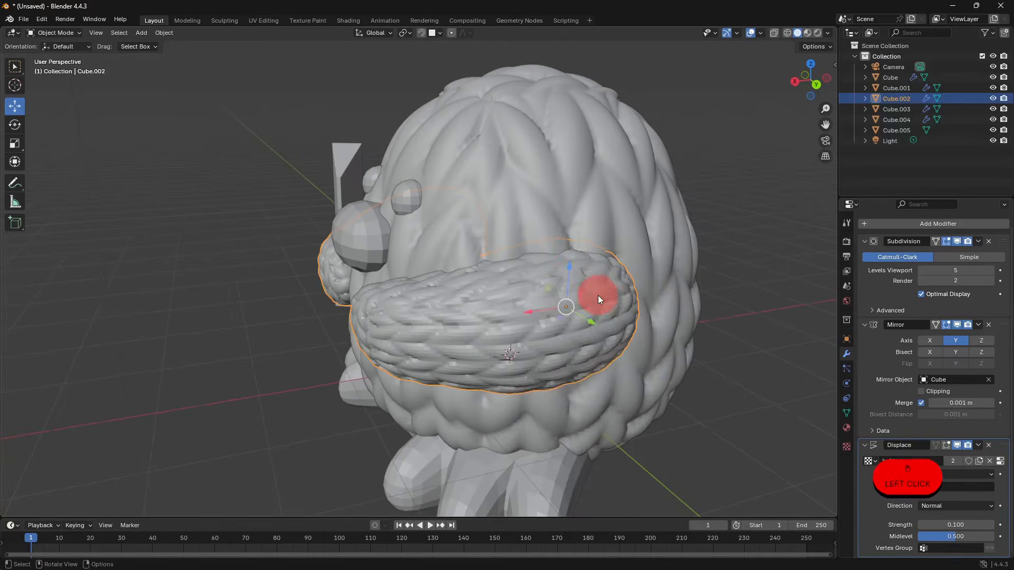
{"action": "right_click", "coordinate": [576, 289]}
{"action": "left_click", "coordinate": [574, 292]}
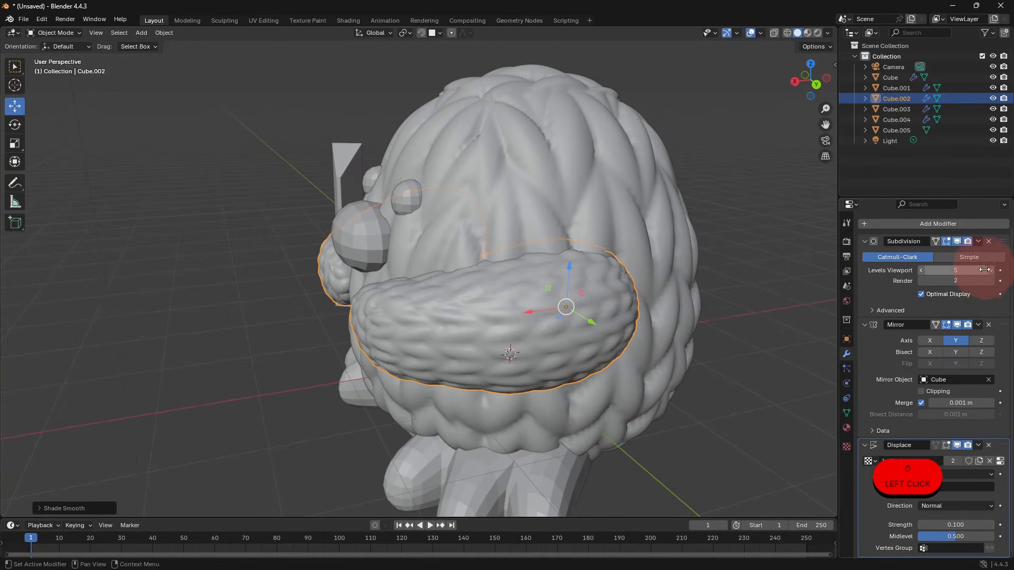
{"action": "left_click", "coordinate": [699, 343]}
{"action": "middle_click_drag", "start_coordinate": [698, 343], "coordinate": [600, 346]}
{"action": "left_click", "coordinate": [605, 298]}
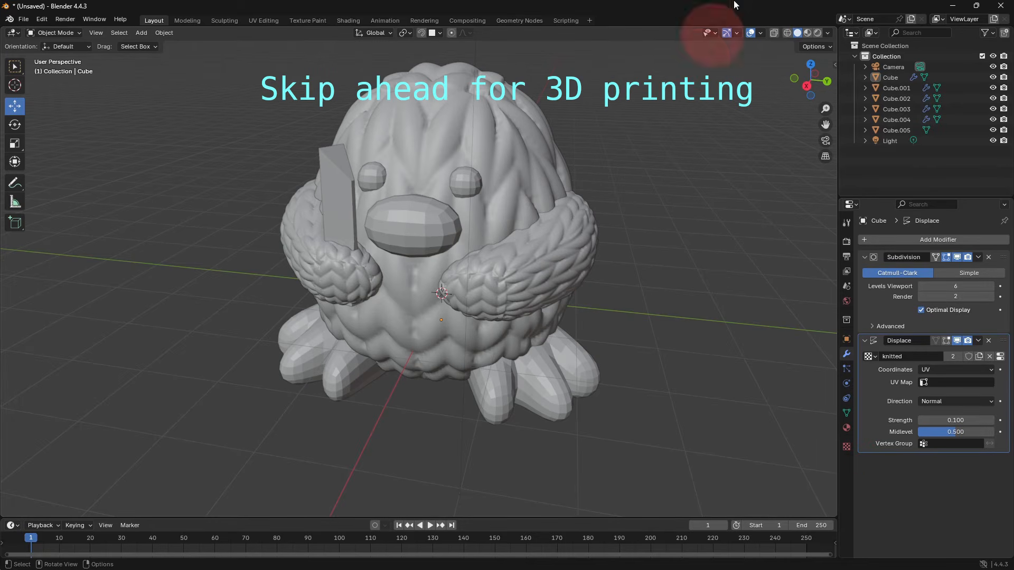
- Switch the viewport to Material Preview and set the body material's base color to pale yellow, about #E7E594
{"action": "left_click", "coordinate": [808, 33]}
{"action": "middle_click_drag", "start_coordinate": [650, 192], "coordinate": [615, 203]}
{"action": "left_click", "coordinate": [576, 177]}
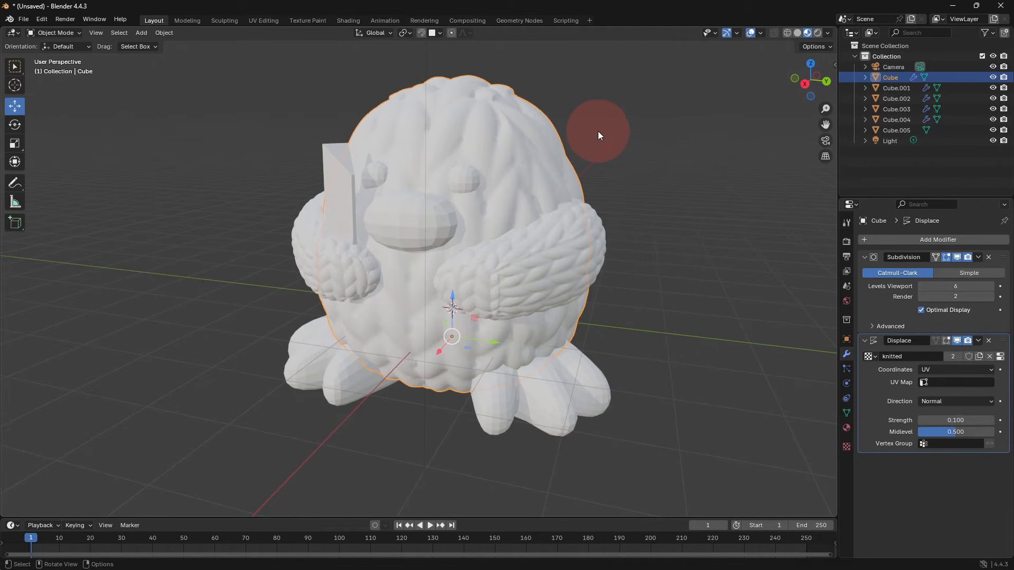
{"action": "left_click", "coordinate": [847, 429]}
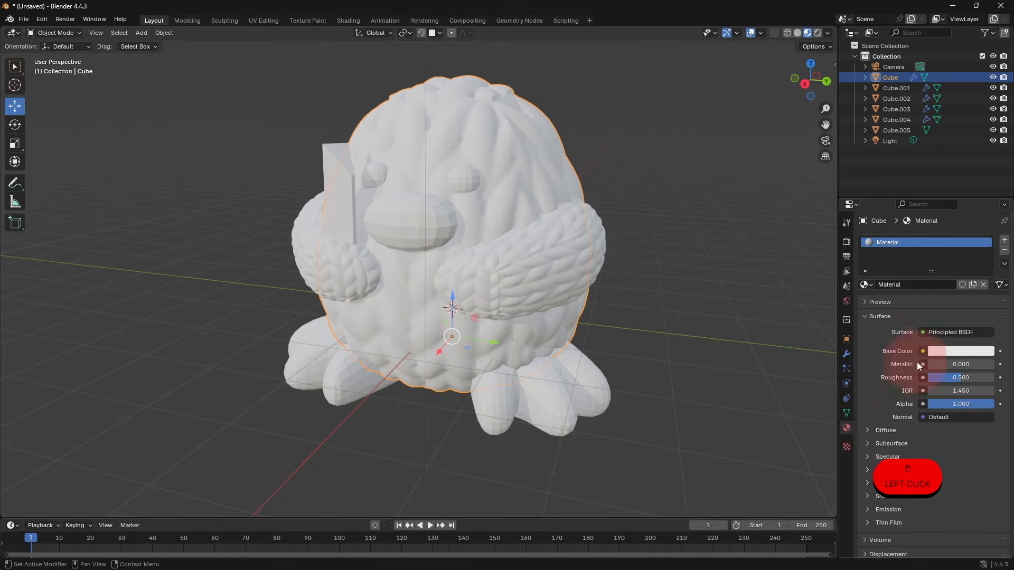
{"action": "left_click", "coordinate": [939, 353]}
{"action": "mouse_move", "coordinate": [926, 210]}
{"action": "left_mouse_down"}
{"action": "mouse_move", "coordinate": [924, 229]}
{"action": "mouse_move", "coordinate": [935, 207]}
{"action": "mouse_move", "coordinate": [945, 224]}
{"action": "mouse_move", "coordinate": [932, 223]}
{"action": "left_mouse_up"}
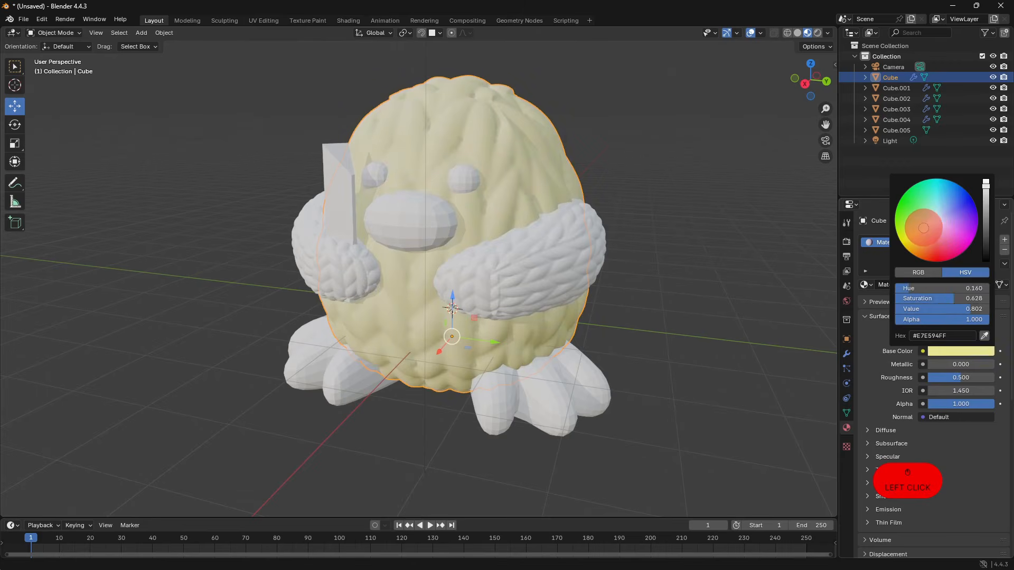
- Rename the body's material as Yellow
{"action": "left_click", "coordinate": [592, 265]}
{"action": "middle_click_drag", "start_coordinate": [592, 266], "coordinate": [642, 289]}
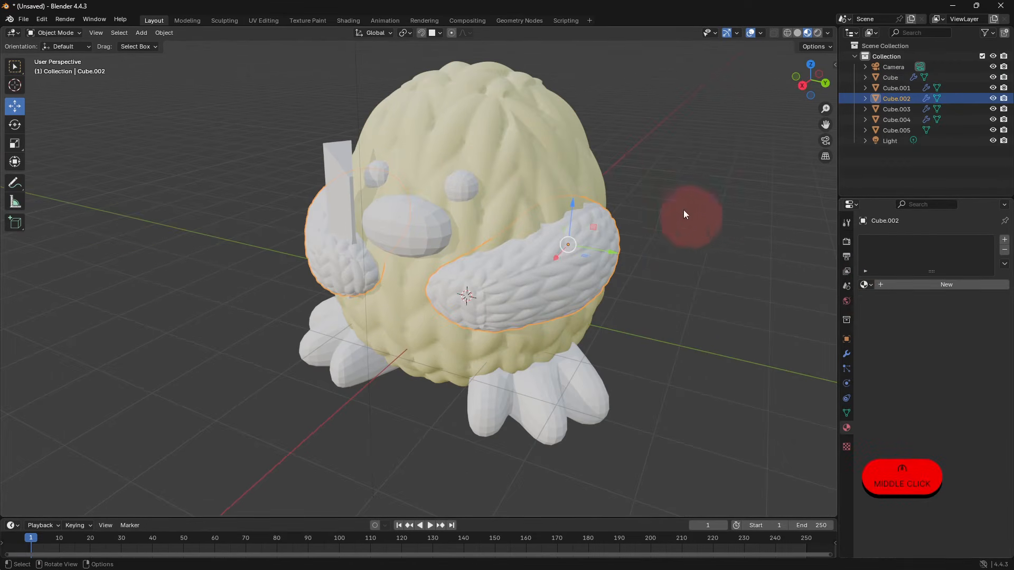
{"action": "left_click", "coordinate": [527, 136]}
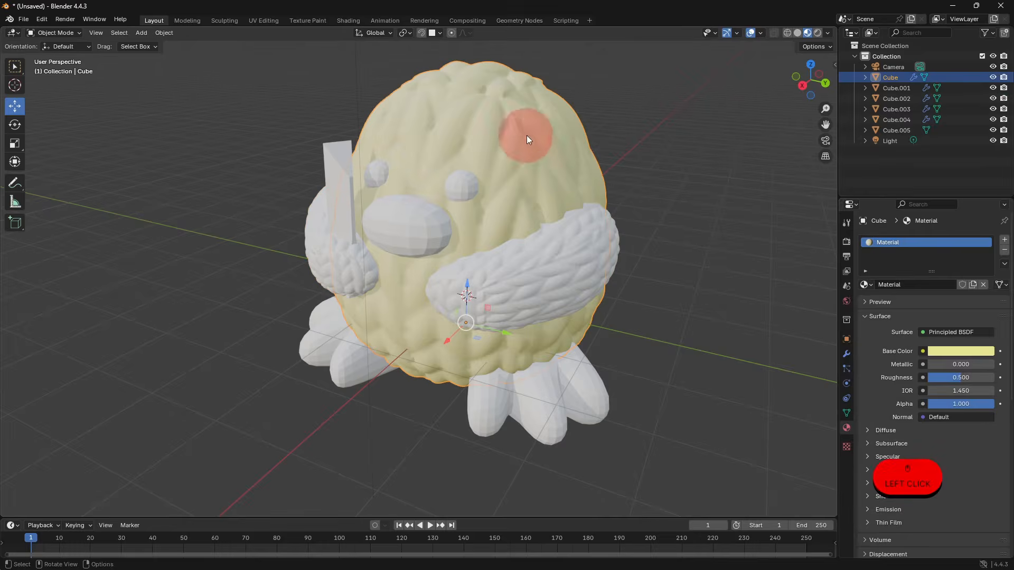
{"action": "left_click", "coordinate": [914, 285]}
{"action": "type", "text": "Ye"}
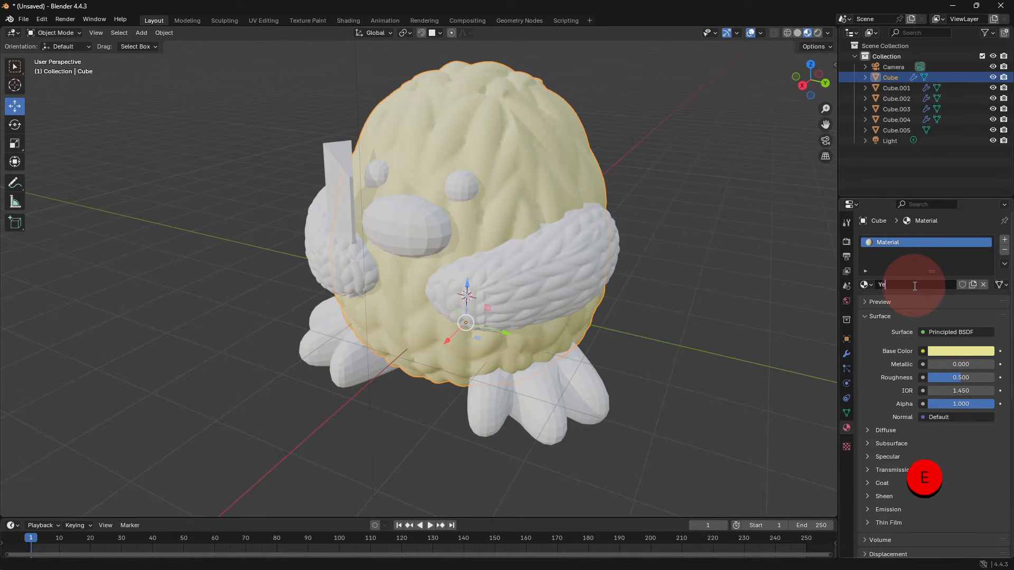
{"action": "type", "text": "llow"}
- Assign the existing Yellow material to the arms
{"action": "left_click", "coordinate": [596, 256]}
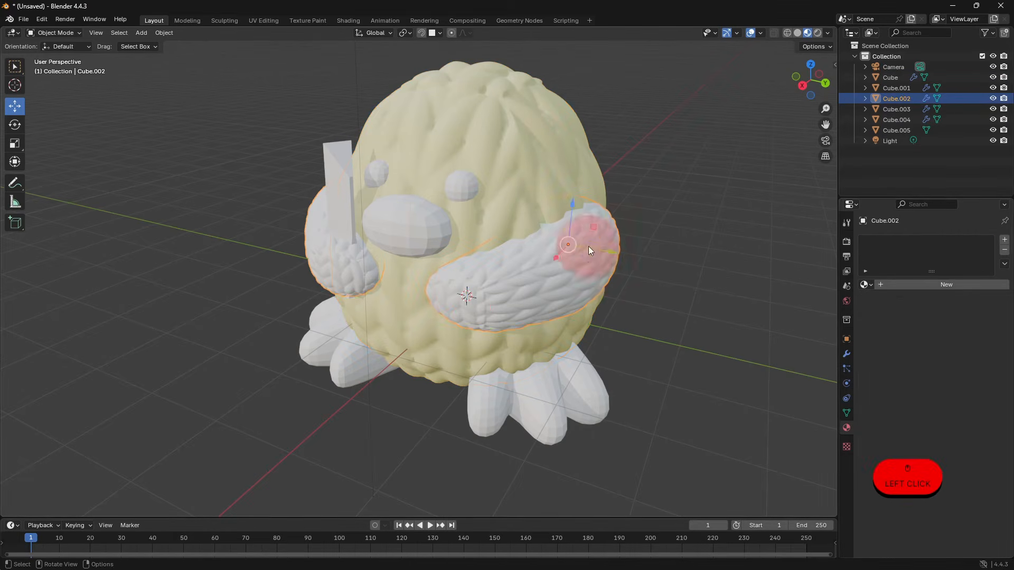
{"action": "left_click", "coordinate": [866, 286]}
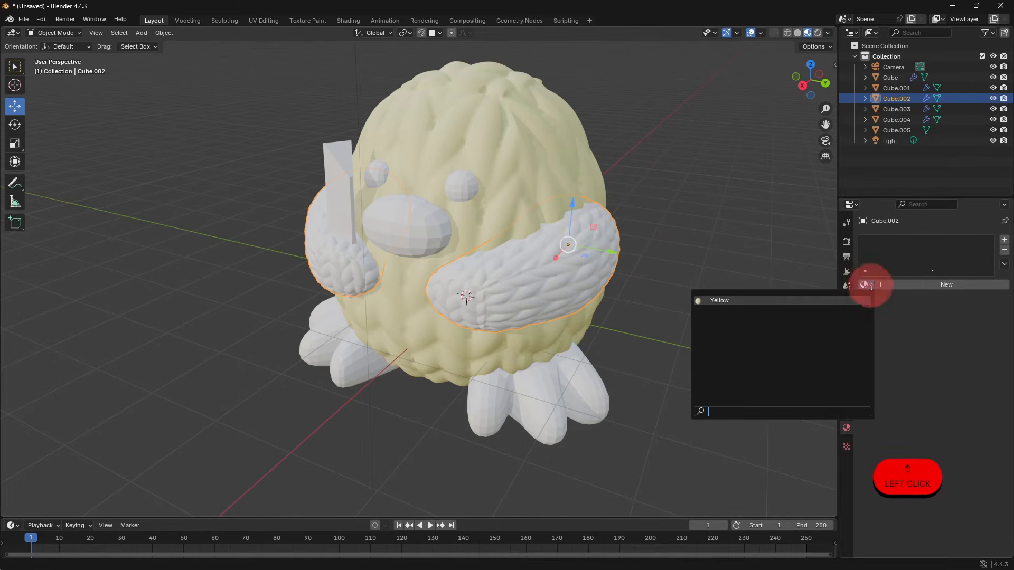
{"action": "left_click", "coordinate": [851, 300]}
- Give the feet a new material with an orange base color and apply Shade Smooth to them
{"action": "left_click", "coordinate": [565, 369]}
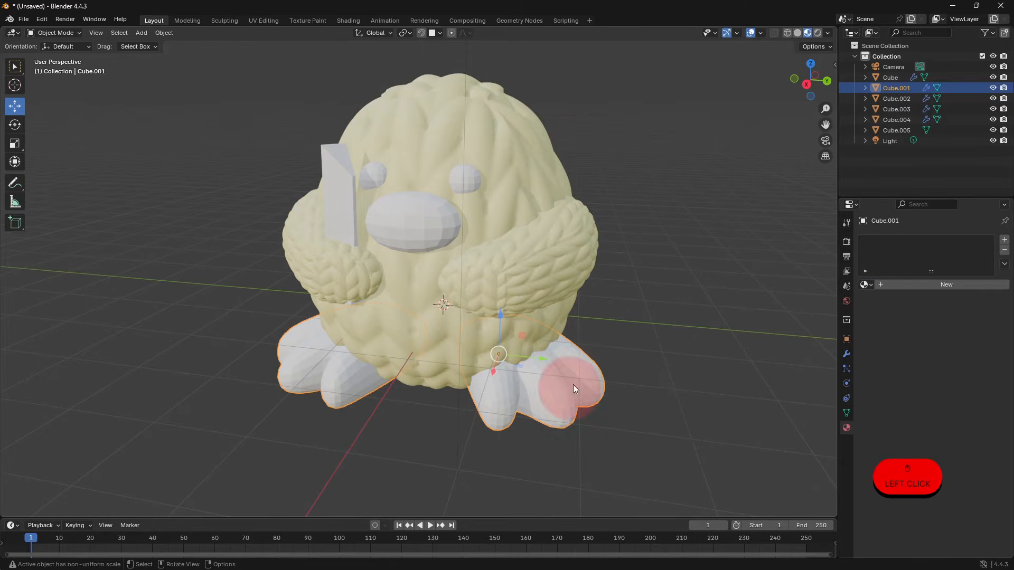
{"action": "left_click", "coordinate": [410, 224]}
{"action": "left_click", "coordinate": [518, 406]}
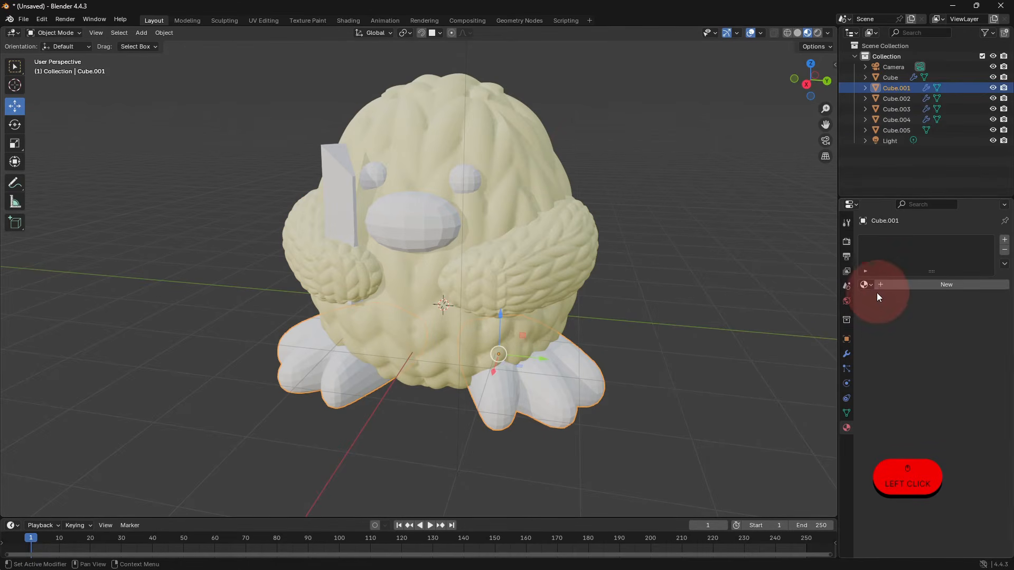
{"action": "left_click", "coordinate": [917, 289]}
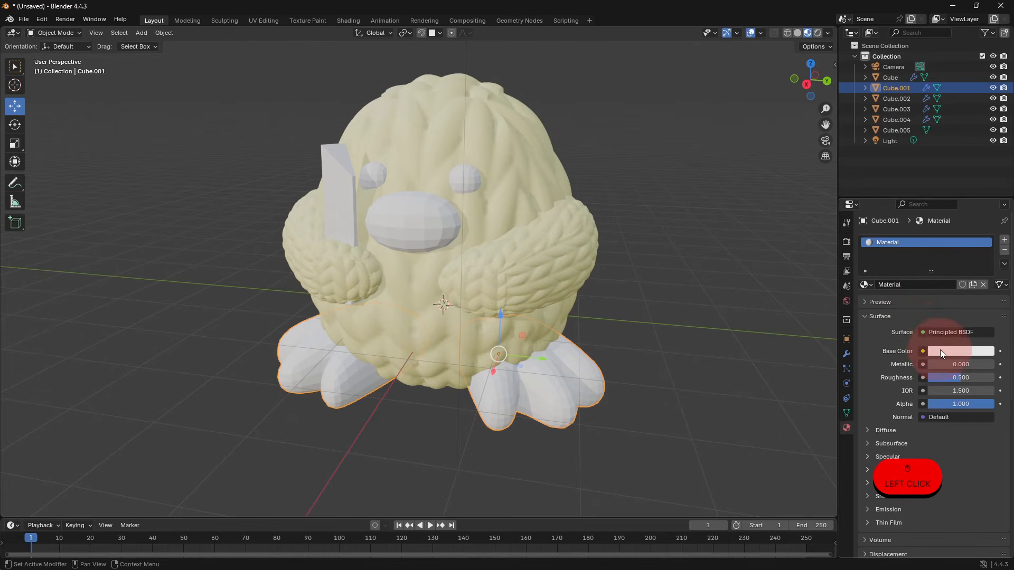
{"action": "left_click", "coordinate": [940, 351]}
{"action": "left_click_drag", "start_coordinate": [932, 217], "coordinate": [920, 241]}
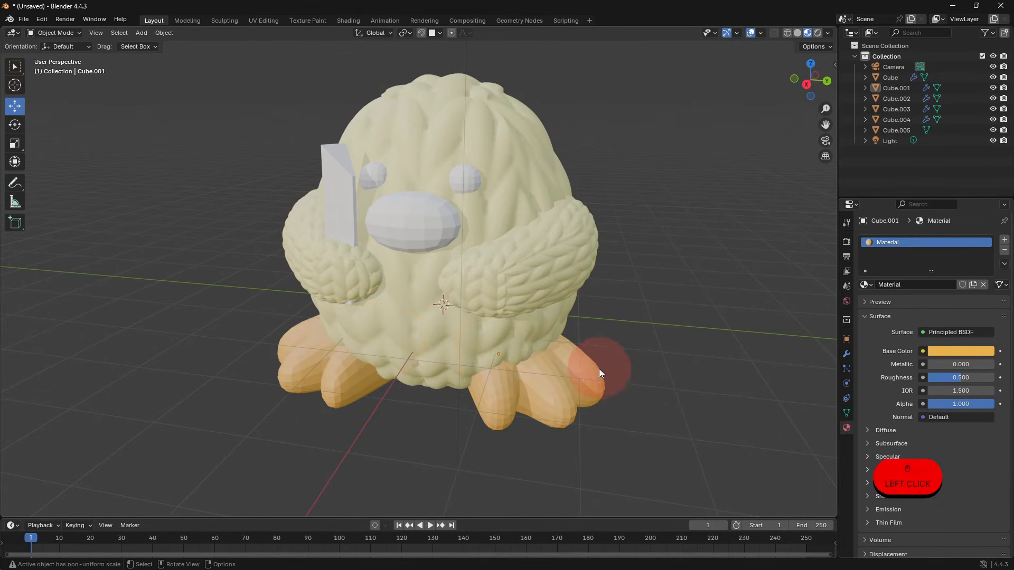
{"action": "right_click", "coordinate": [566, 359]}
{"action": "left_click", "coordinate": [565, 362]}
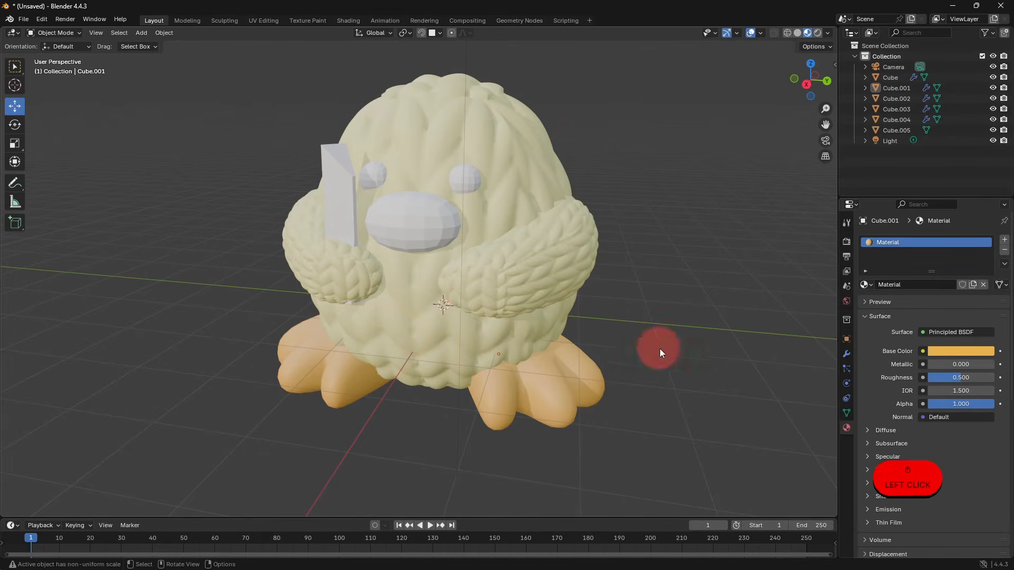
- Assign the feet's orange material to the beak and apply Shade Smooth to it
{"action": "left_click", "coordinate": [428, 226]}
{"action": "left_click", "coordinate": [868, 285]}
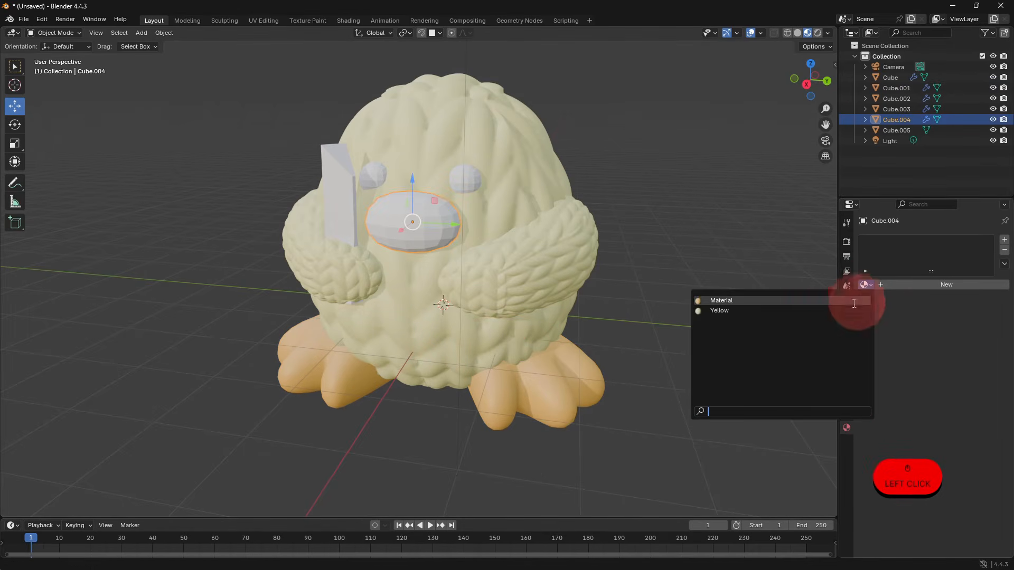
{"action": "left_click", "coordinate": [729, 301]}
{"action": "right_click", "coordinate": [430, 227]}
{"action": "left_click", "coordinate": [429, 227]}
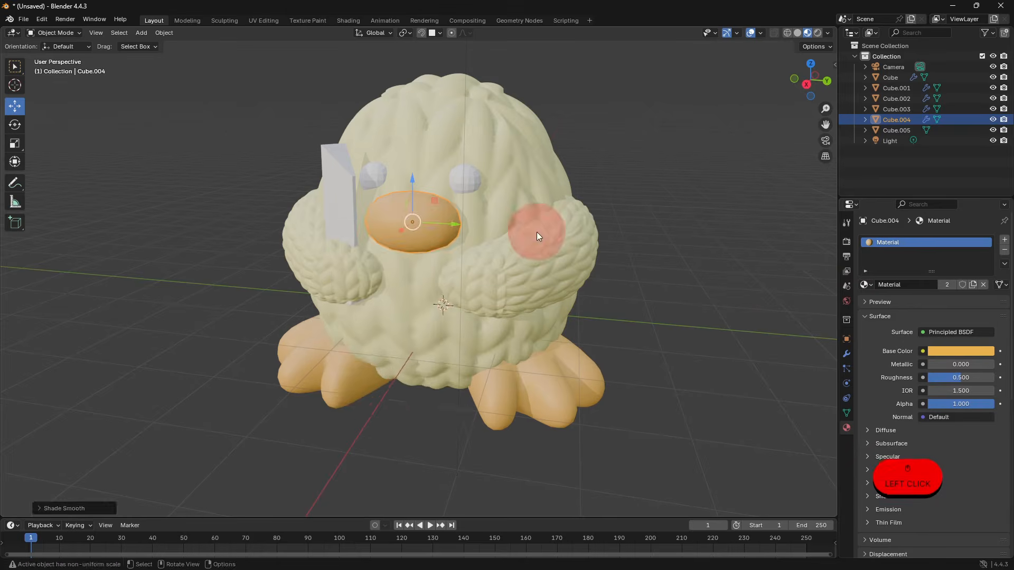
- Give the eyes a new material with a black base color (#000000) and apply Shade Smooth to them
{"action": "left_click", "coordinate": [648, 262]}
{"action": "middle_click_drag", "start_coordinate": [647, 262], "coordinate": [511, 220]}
{"action": "left_click", "coordinate": [470, 202]}
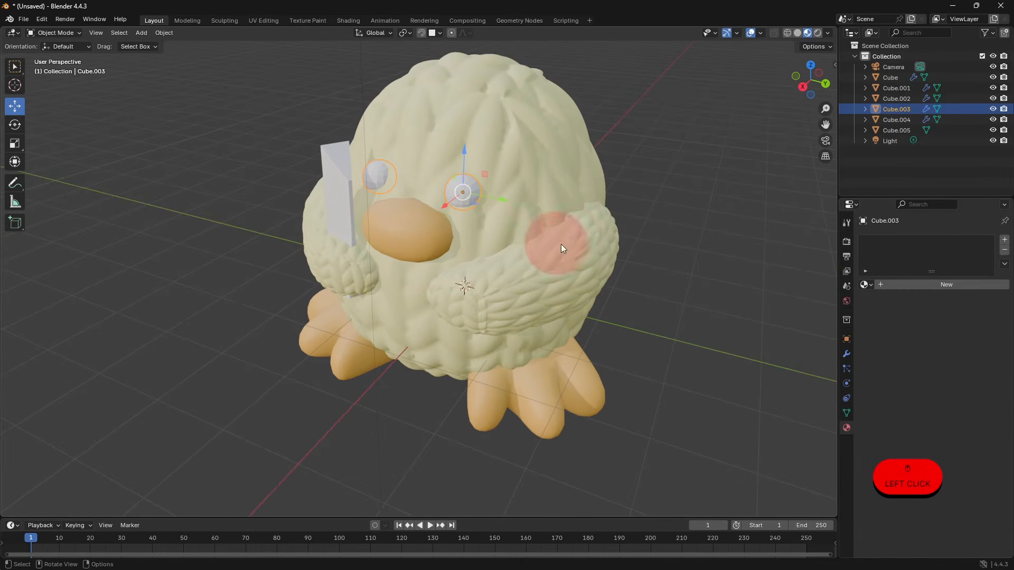
{"action": "left_click", "coordinate": [930, 287]}
{"action": "left_click", "coordinate": [952, 354]}
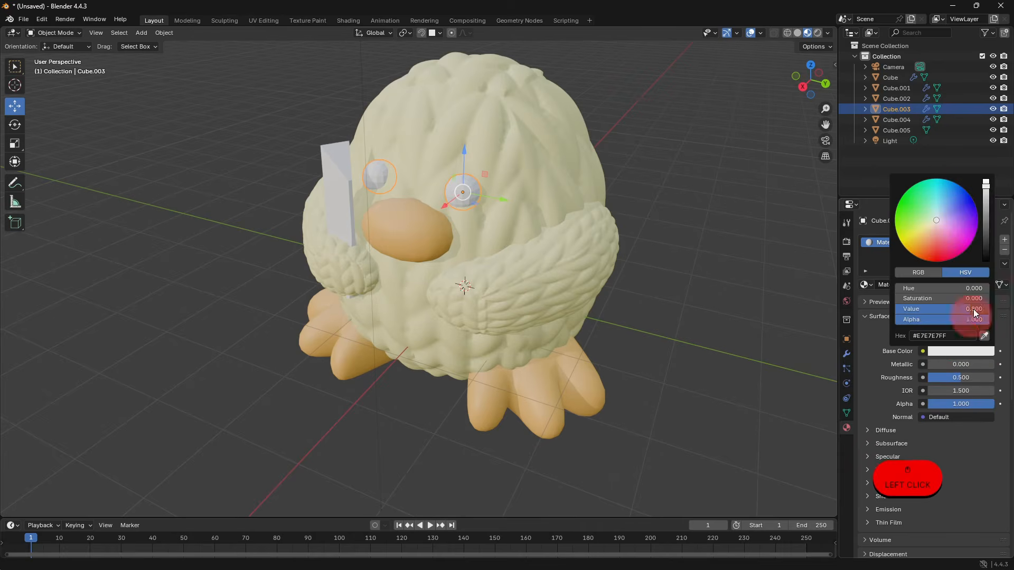
{"action": "left_click_drag", "start_coordinate": [987, 208], "coordinate": [985, 260]}
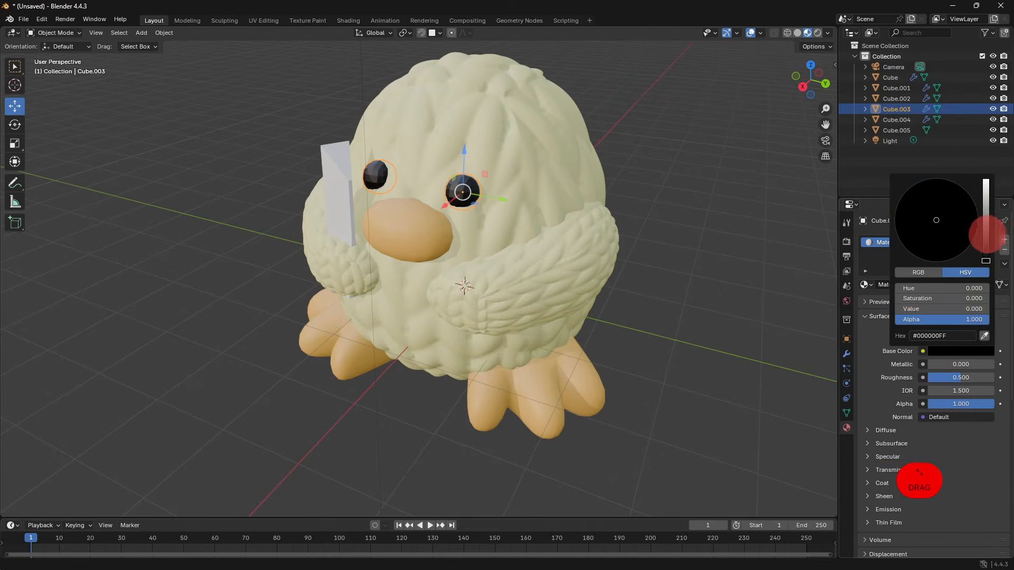
{"action": "right_click", "coordinate": [458, 192]}
{"action": "left_click", "coordinate": [459, 192]}
{"action": "left_click", "coordinate": [710, 293]}
{"action": "middle_click_drag", "start_coordinate": [712, 293], "coordinate": [763, 270]}
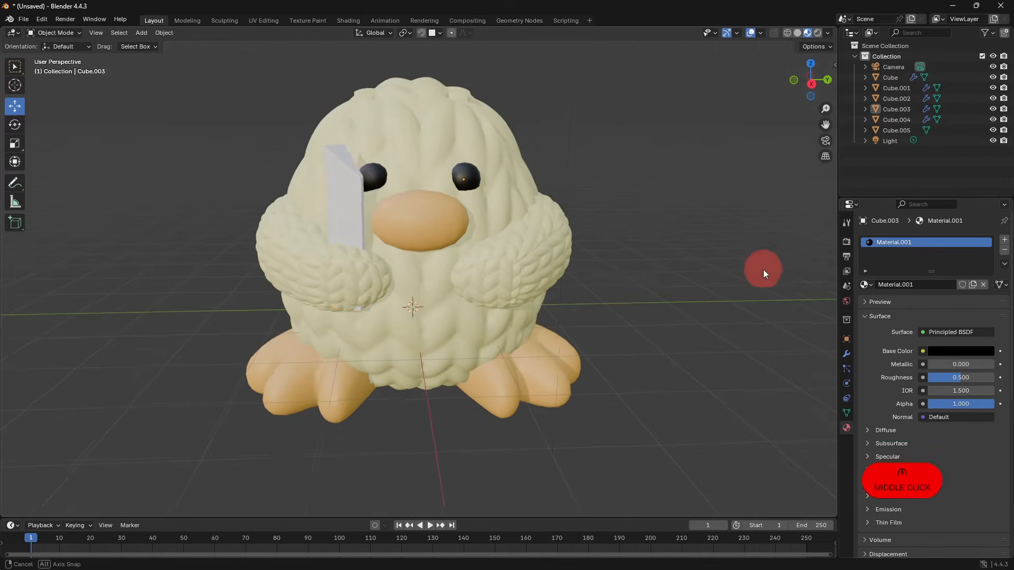
- Select the ring of faces around the blade's lower section in Edit Mode, along with its bottom end face
{"action": "left_click", "coordinate": [361, 203]}
{"action": "left_click_drag", "start_coordinate": [351, 233], "coordinate": [399, 182]}
{"action": "key", "text": "Tab"}
{"action": "scroll", "coordinate": [482, 344], "scroll_direction": "up", "scroll_amount": 3}
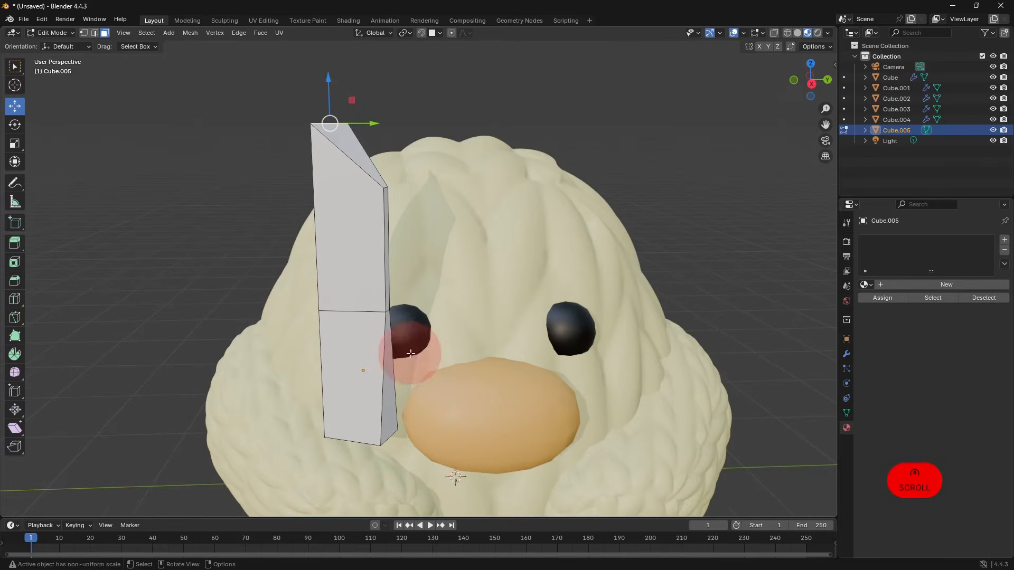
{"action": "key", "text": "alt+space"}
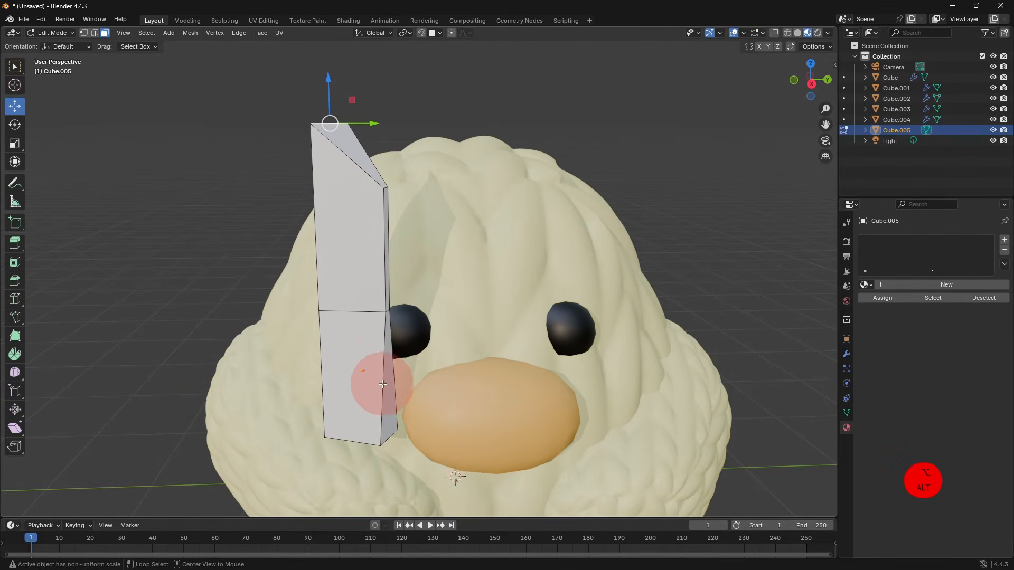
{"action": "left_click", "coordinate": [386, 384], "text": "alt"}
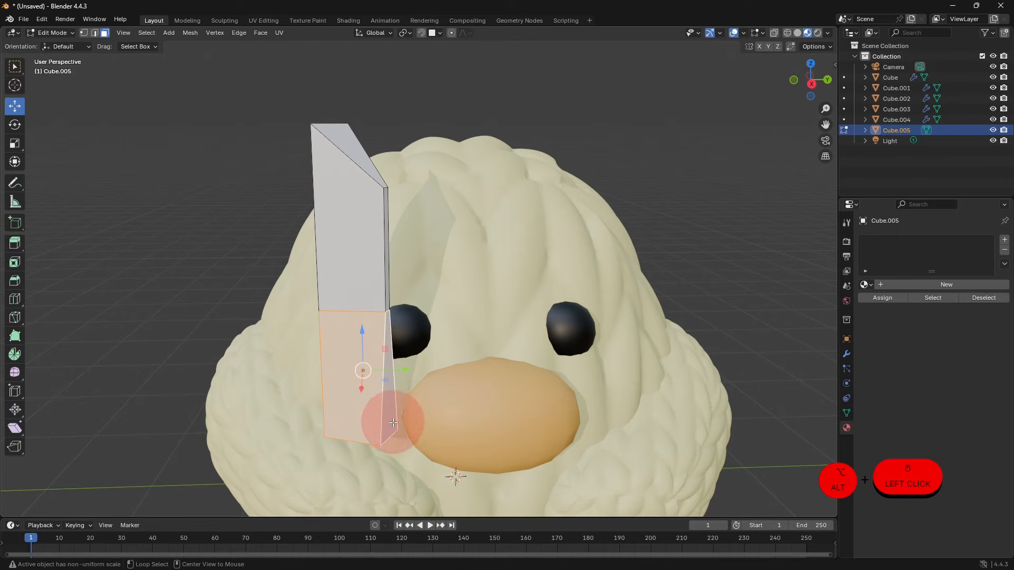
{"action": "middle_click_drag", "start_coordinate": [408, 433], "coordinate": [412, 355]}
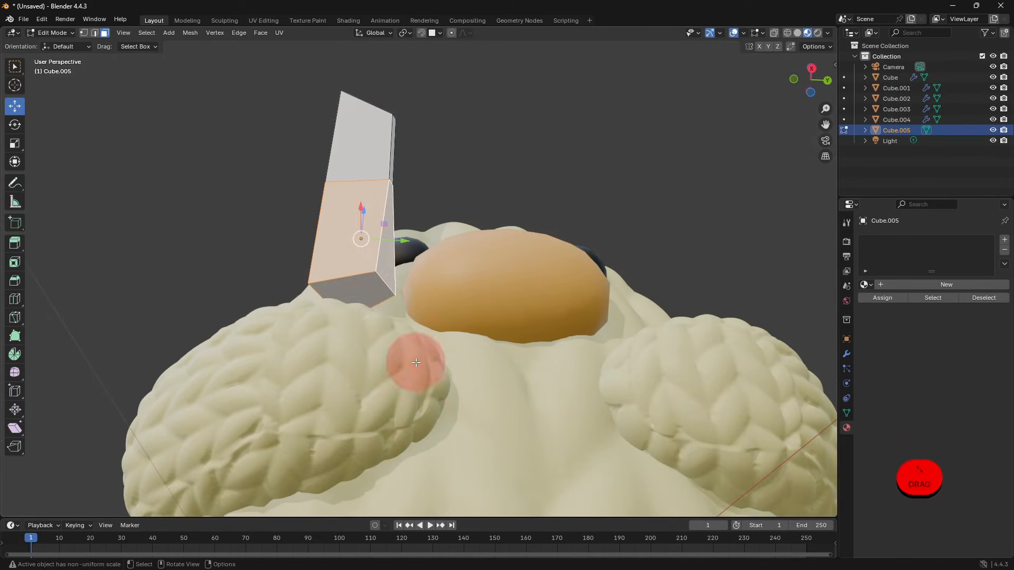
{"action": "left_click", "coordinate": [360, 288], "text": "shift"}
{"action": "middle_click_drag", "start_coordinate": [359, 288], "coordinate": [460, 346]}
- Create a new material for the blade object and add a second slot holding another new material
{"action": "left_click", "coordinate": [989, 286]}
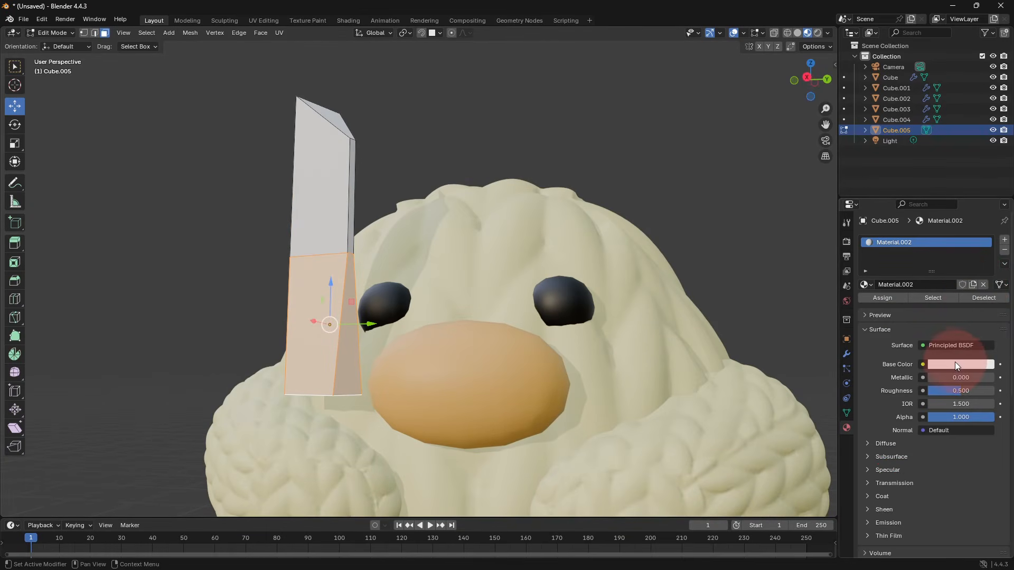
{"action": "middle_click_drag", "start_coordinate": [498, 251], "coordinate": [397, 294]}
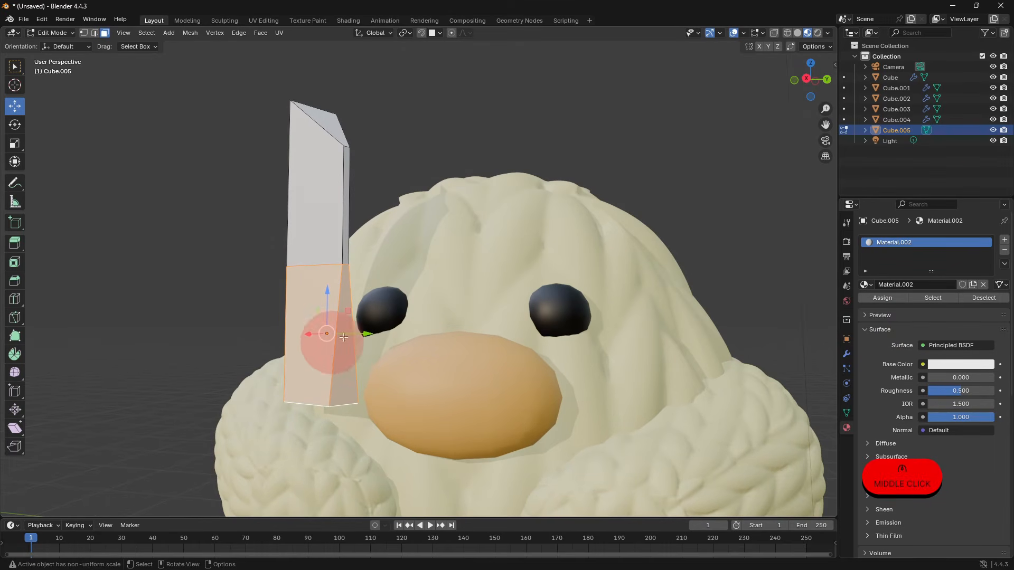
{"action": "left_click", "coordinate": [1006, 240]}
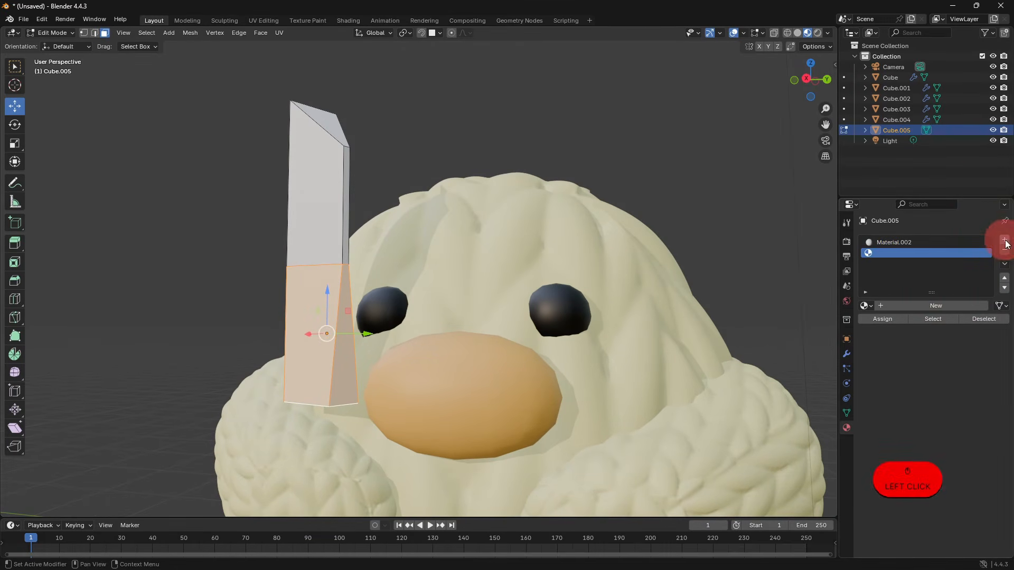
{"action": "left_click", "coordinate": [925, 304]}
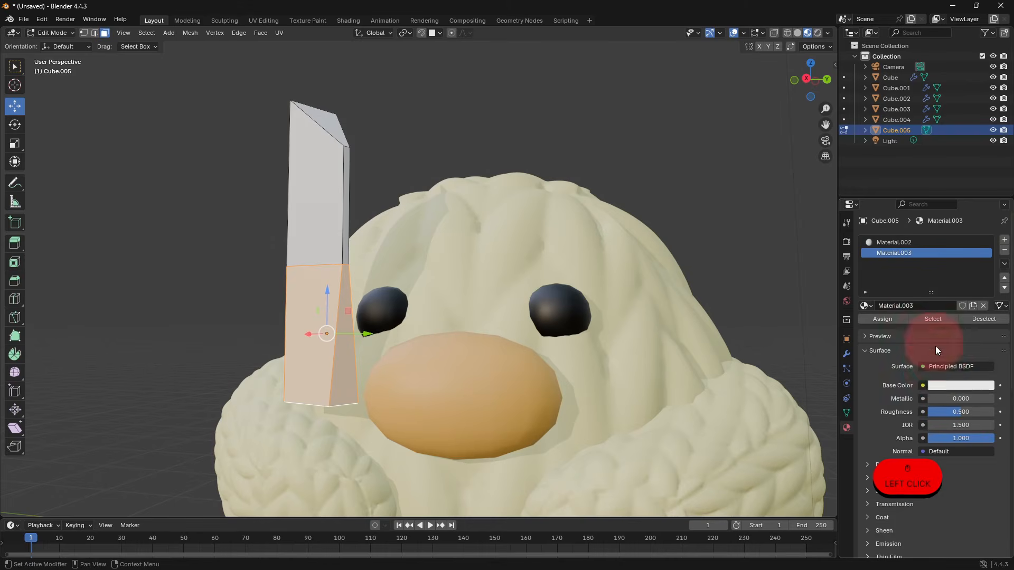
- Give the blade's second material a light orange base color and assign it to the selected lower faces
{"action": "left_click", "coordinate": [943, 383]}
{"action": "left_click", "coordinate": [930, 262]}
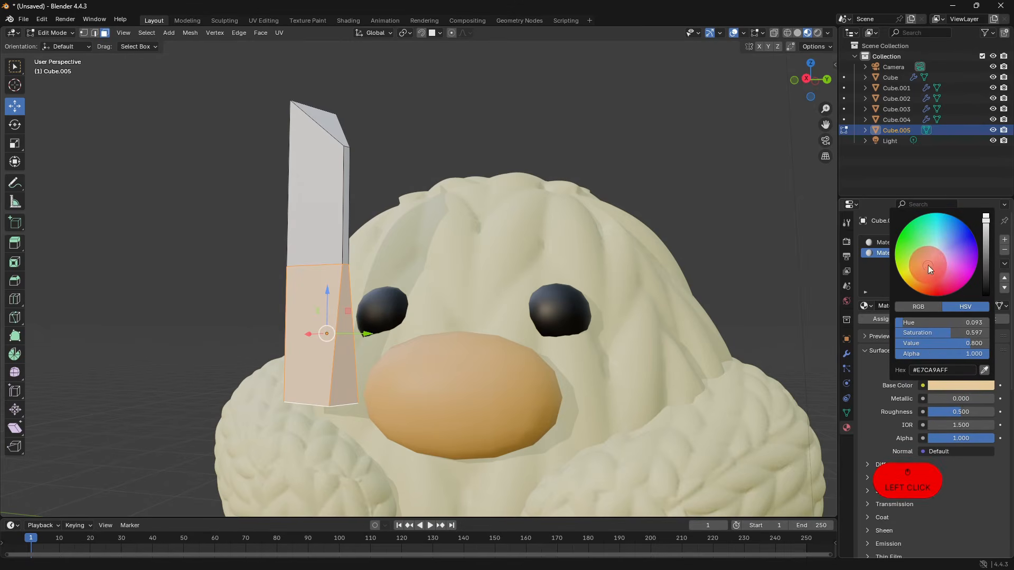
{"action": "left_click", "coordinate": [924, 271]}
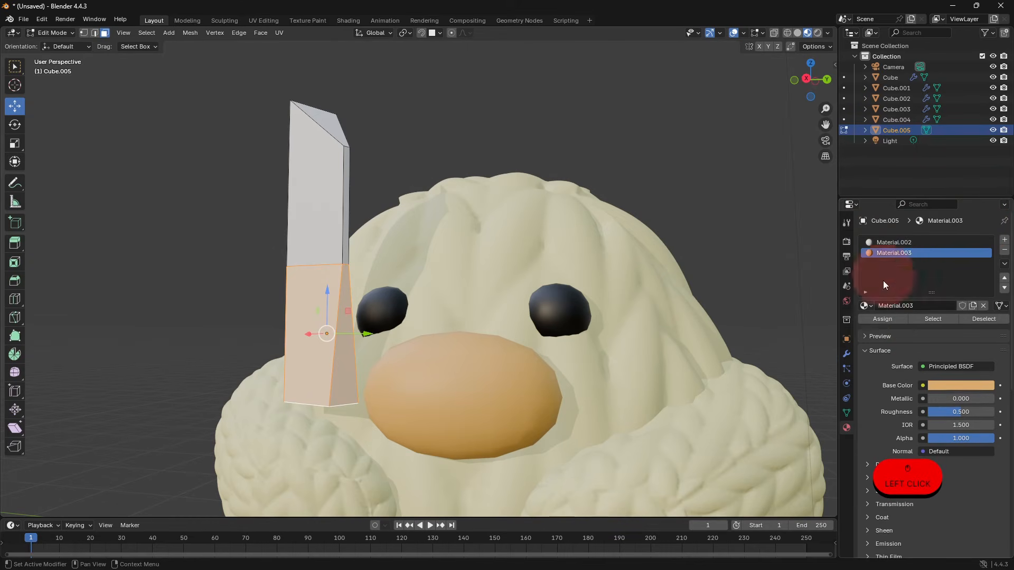
{"action": "left_click", "coordinate": [877, 319]}
{"action": "key", "text": "Tab"}
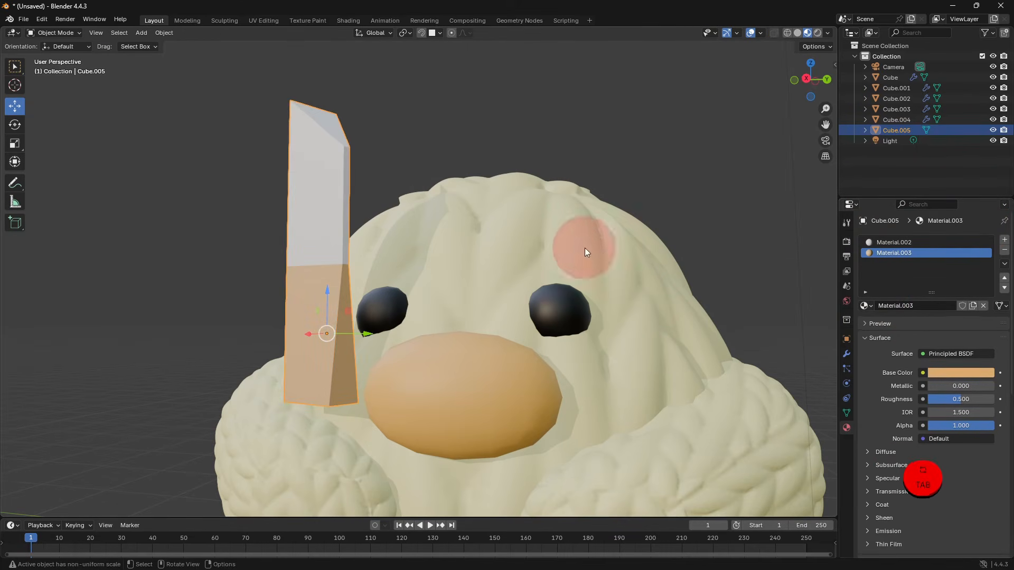
- Lower the blade vertically so the lower end of its handle sits inside the chick's hand
{"action": "left_click", "coordinate": [341, 317]}
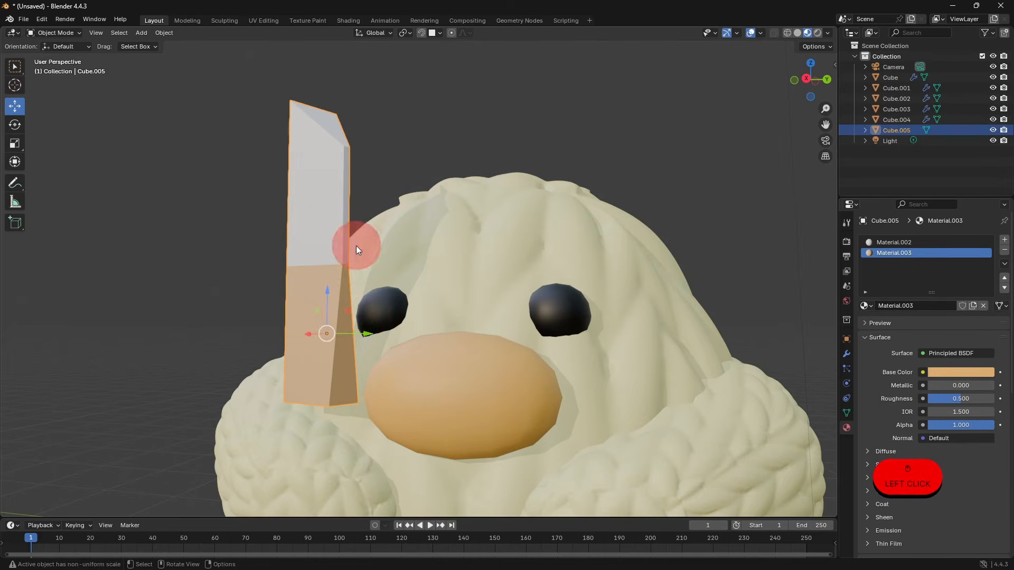
{"action": "middle_click_drag", "start_coordinate": [356, 246], "coordinate": [429, 281]}
{"action": "middle_click_drag", "start_coordinate": [473, 323], "coordinate": [448, 336]}
{"action": "left_click_drag", "start_coordinate": [396, 332], "coordinate": [403, 444]}
{"action": "left_click", "coordinate": [711, 289]}
{"action": "middle_click_drag", "start_coordinate": [711, 290], "coordinate": [677, 194]}
{"action": "scroll", "coordinate": [622, 328], "scroll_direction": "down", "scroll_amount": 2}
{"action": "left_click", "coordinate": [407, 220]}
{"action": "middle_click_drag", "start_coordinate": [454, 264], "coordinate": [452, 233]}
{"action": "scroll", "coordinate": [490, 274], "scroll_direction": "up", "scroll_amount": 6}
{"action": "scroll", "coordinate": [546, 285], "scroll_direction": "down", "scroll_amount": 3}
{"action": "scroll", "coordinate": [546, 286], "scroll_direction": "down", "scroll_amount": 4}
- Narrow the blade's outer side face in Edit Mode by scaling it to about 0.64 along X
{"action": "key", "text": "Tab"}
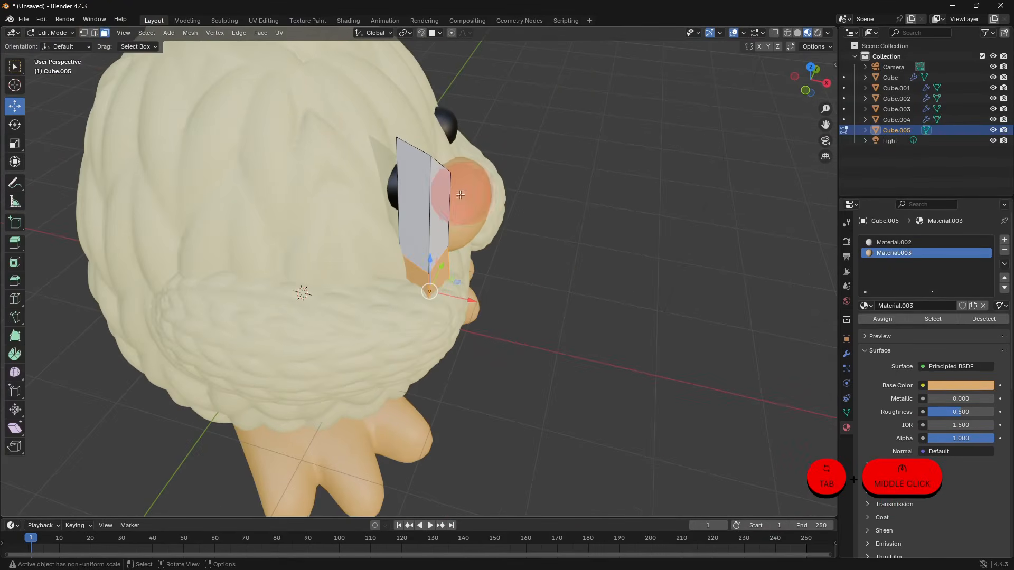
{"action": "left_click", "coordinate": [418, 196]}
{"action": "key", "text": "s"}
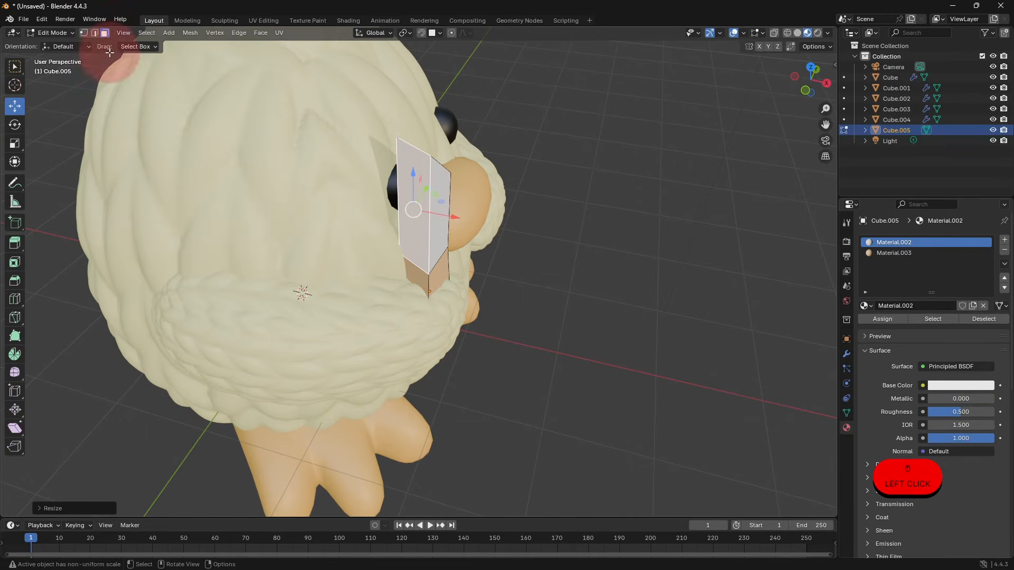
{"action": "key", "text": "x"}
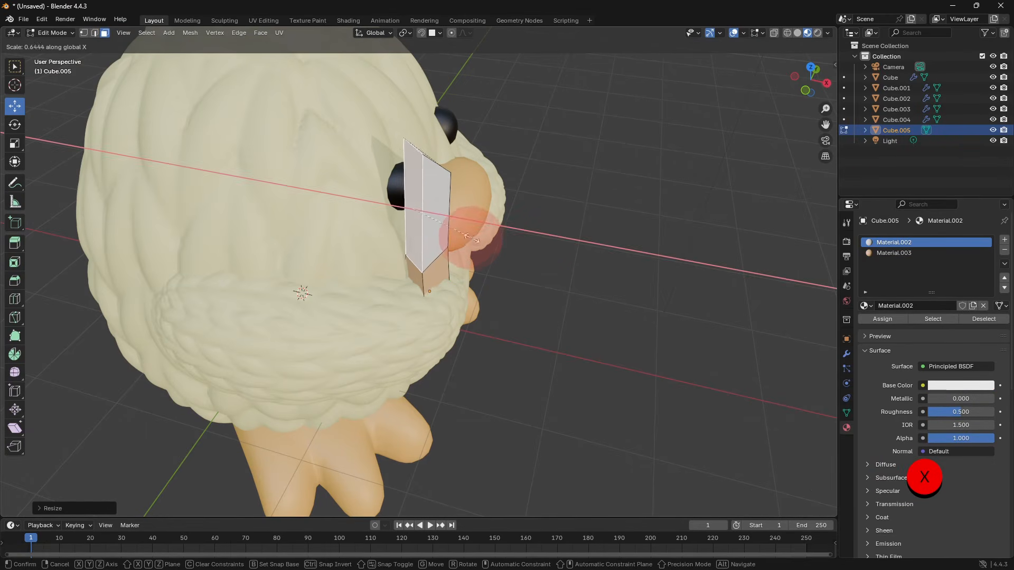
{"action": "left_click", "coordinate": [466, 235]}
{"action": "left_click", "coordinate": [643, 301]}
{"action": "key", "text": "Tab"}
- Inspect the whole chick from the front and at an angle, checking how the blade sits in the hand
{"action": "middle_click_drag", "start_coordinate": [610, 296], "coordinate": [504, 290]}
{"action": "left_click", "coordinate": [481, 418]}
{"action": "scroll", "coordinate": [484, 415], "scroll_direction": "down", "scroll_amount": 2}
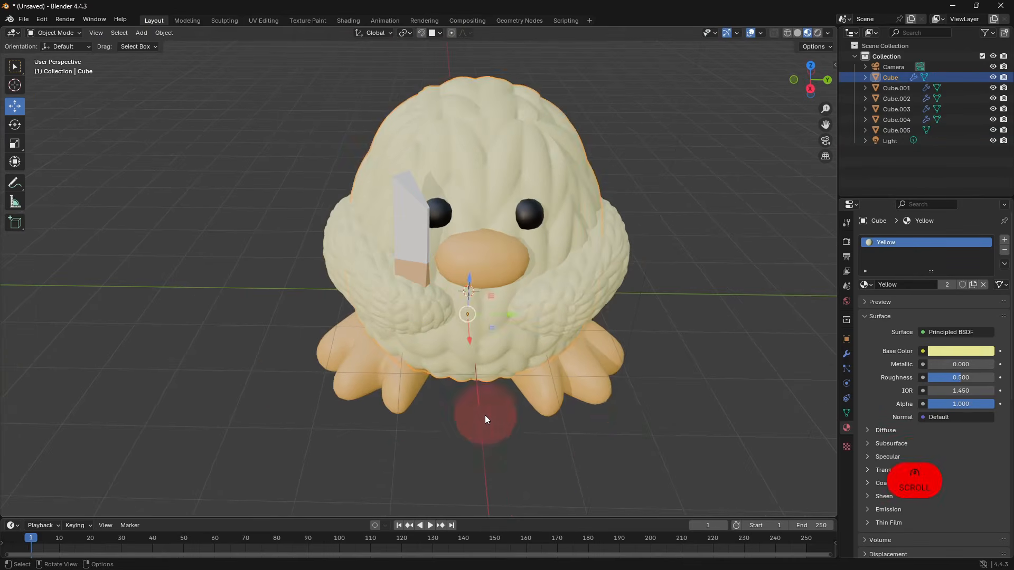
{"action": "left_click", "coordinate": [485, 416]}
{"action": "middle_click_drag", "start_coordinate": [598, 385], "coordinate": [589, 365]}
{"action": "scroll", "coordinate": [429, 262], "scroll_direction": "down", "scroll_amount": 1}
{"action": "left_click", "coordinate": [431, 259]}
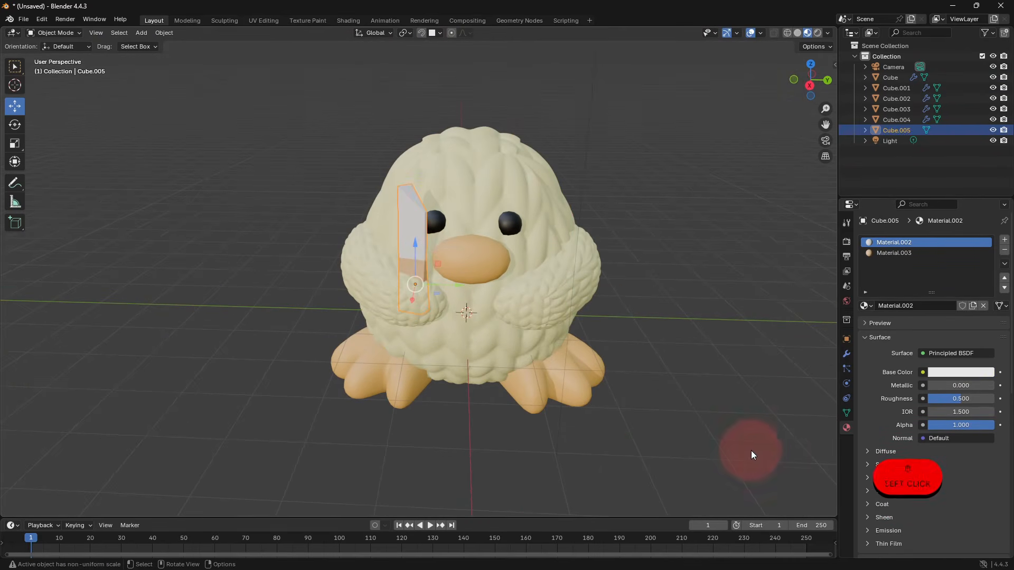
{"action": "left_click", "coordinate": [751, 451]}
{"action": "middle_click_drag", "start_coordinate": [751, 451], "coordinate": [612, 404]}
{"action": "scroll", "coordinate": [544, 417], "scroll_direction": "up", "scroll_amount": 2}
{"action": "scroll", "coordinate": [611, 415], "scroll_direction": "down", "scroll_amount": 3}
{"action": "scroll", "coordinate": [646, 388], "scroll_direction": "up", "scroll_amount": 3}
{"action": "scroll", "coordinate": [588, 420], "scroll_direction": "down", "scroll_amount": 3}
{"action": "scroll", "coordinate": [587, 421], "scroll_direction": "up", "scroll_amount": 1}
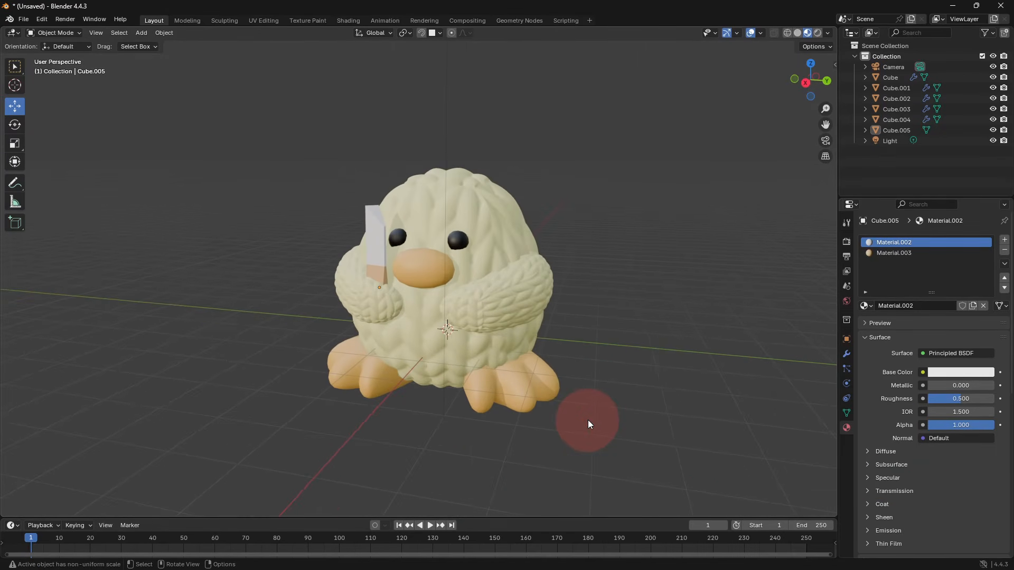
- Start an STL export of the model and choose the Downloads folder as its destination
{"action": "left_click", "coordinate": [23, 20]}
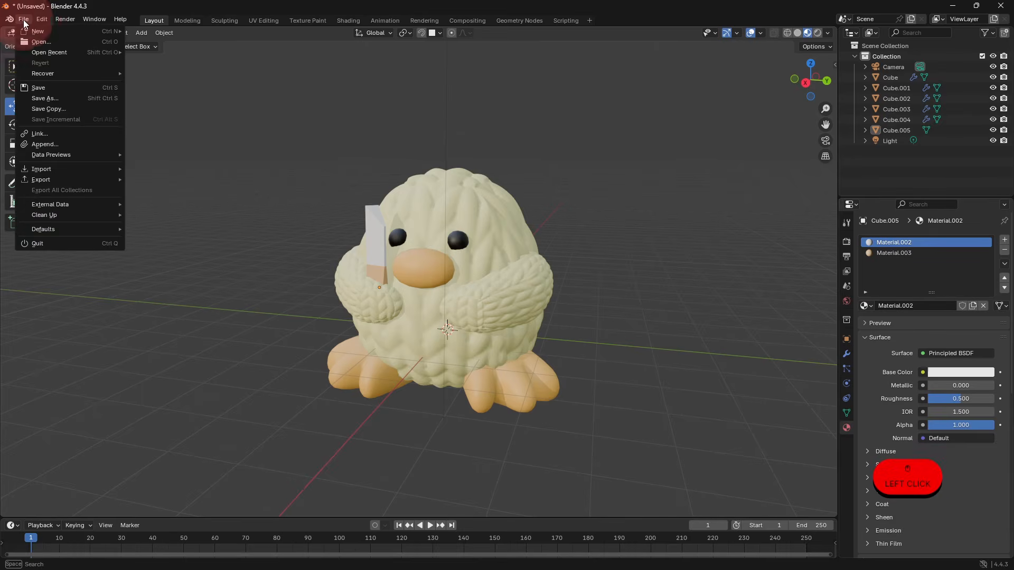
{"action": "left_click", "coordinate": [53, 177]}
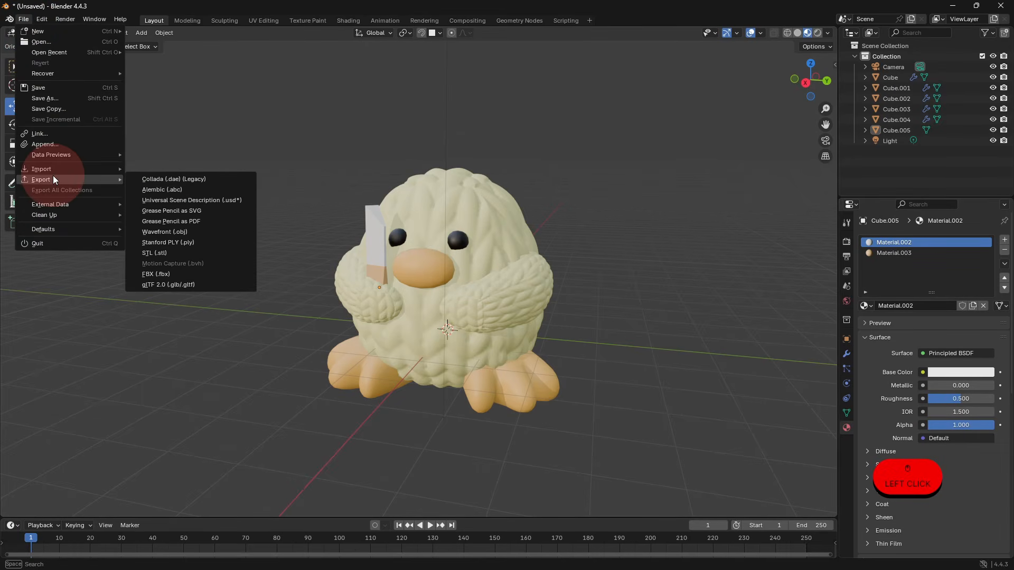
{"action": "left_click", "coordinate": [183, 252]}
{"action": "left_click", "coordinate": [265, 224]}
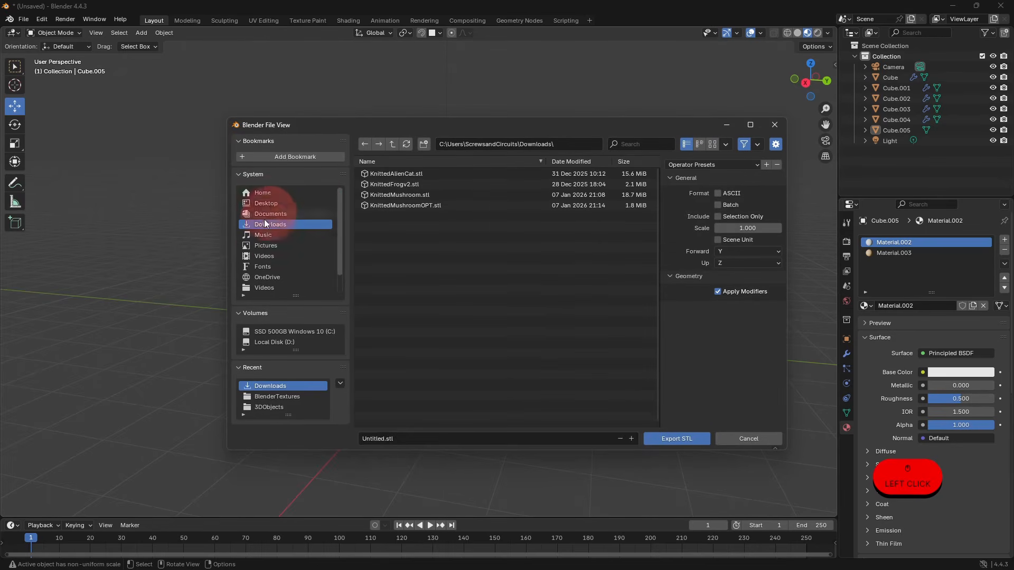
- Name the export file KnittedDuck.stl and export the STL
{"action": "left_click", "coordinate": [384, 439]}
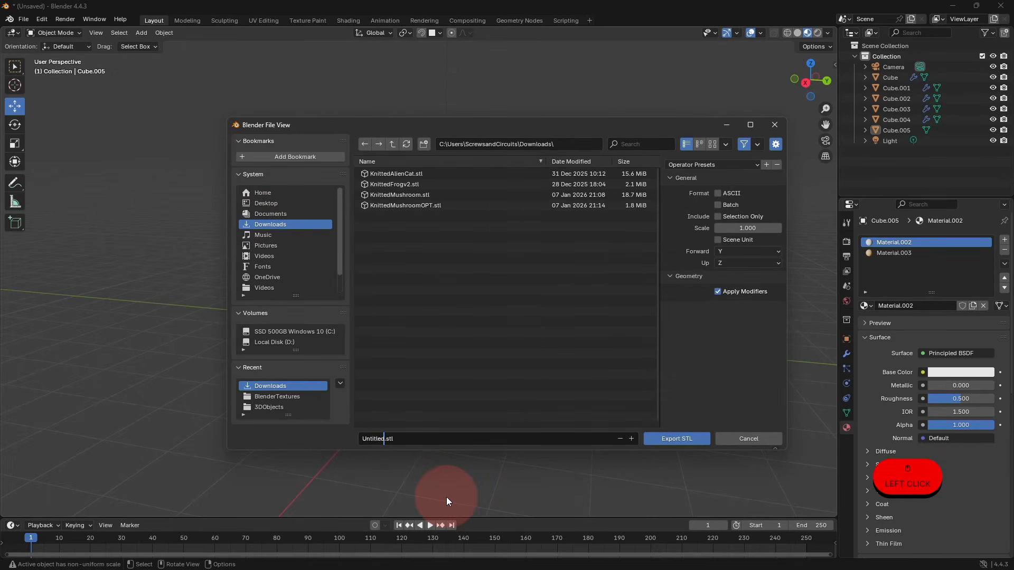
{"action": "key", "text": "BackSpace"}
{"action": "key", "text": "BackSpace"}
{"action": "key", "text": "BackSpace"}
{"action": "key", "text": "BackSpace"}
{"action": "key", "text": "BackSpace"}
{"action": "key", "text": "BackSpace"}
{"action": "key", "text": "BackSpace"}
{"action": "key", "text": "BackSpace"}
{"action": "type", "text": "Knitte"}
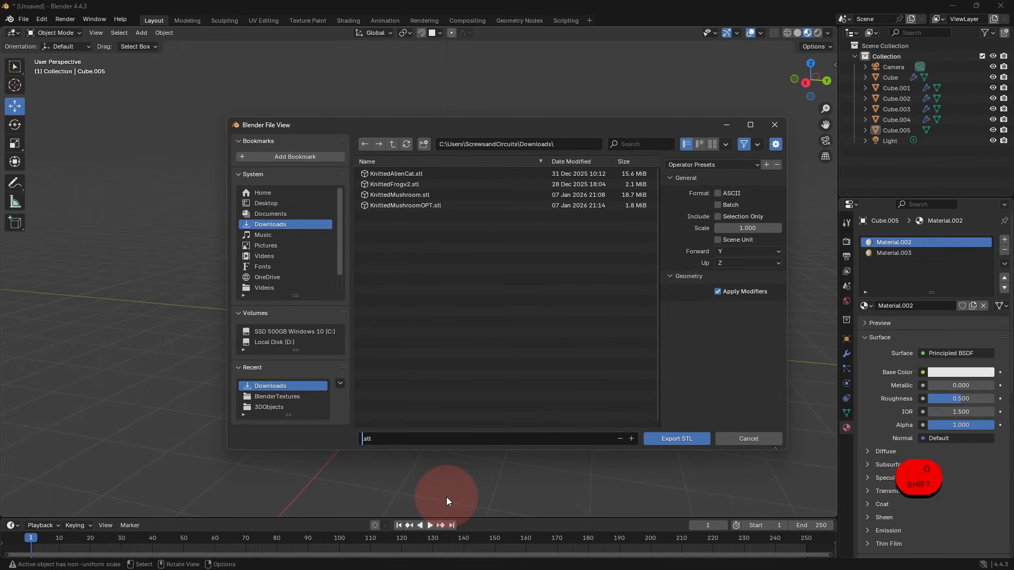
{"action": "type", "text": "dDuck"}
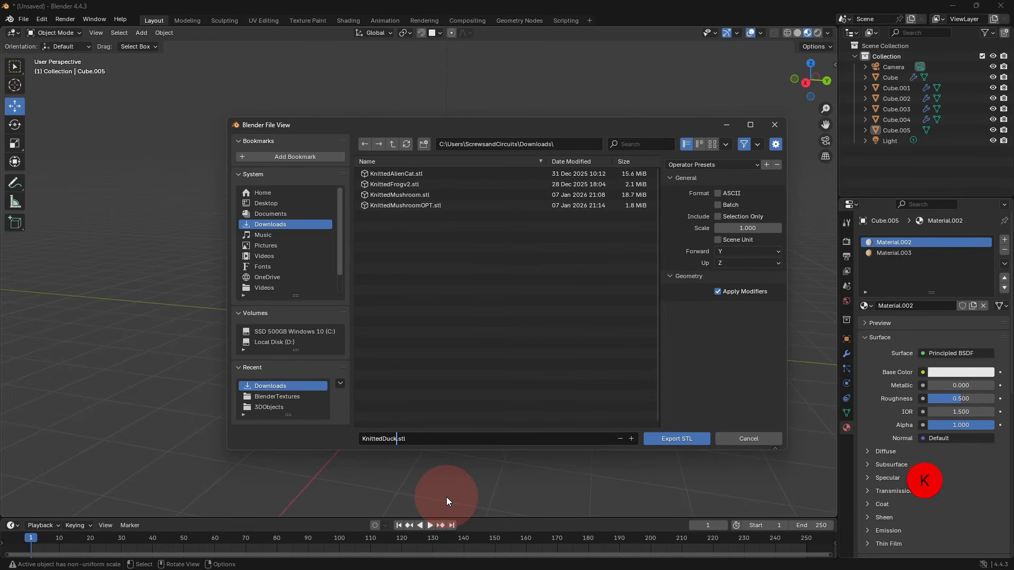
{"action": "left_click", "coordinate": [683, 437]}
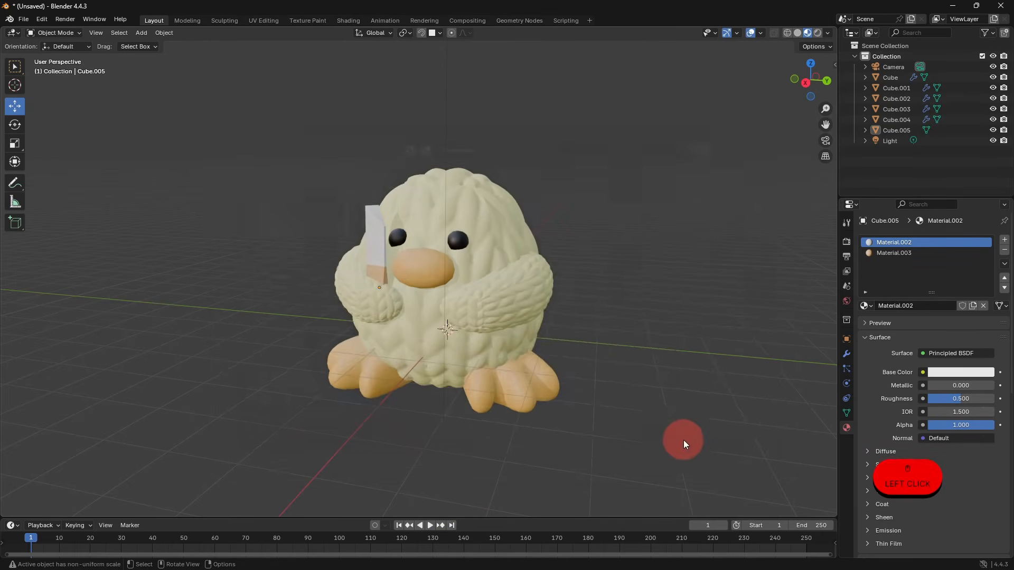
- Open the KnittedDuck STL file from the Downloads folder in File Explorer, and minimize the Explorer window
{"action": "middle_click_drag", "start_coordinate": [686, 436], "coordinate": [655, 417]}
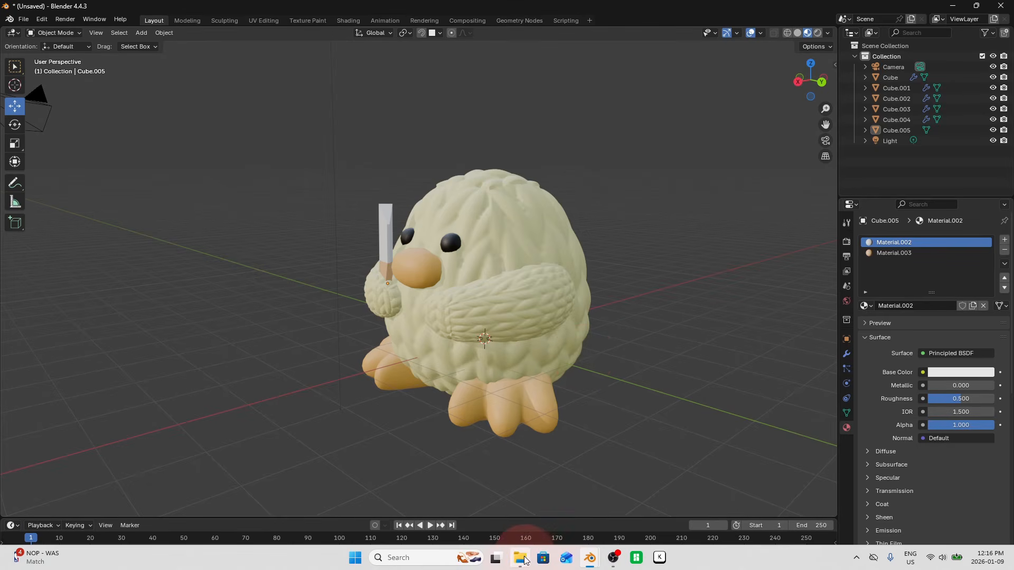
{"action": "left_click", "coordinate": [523, 558]}
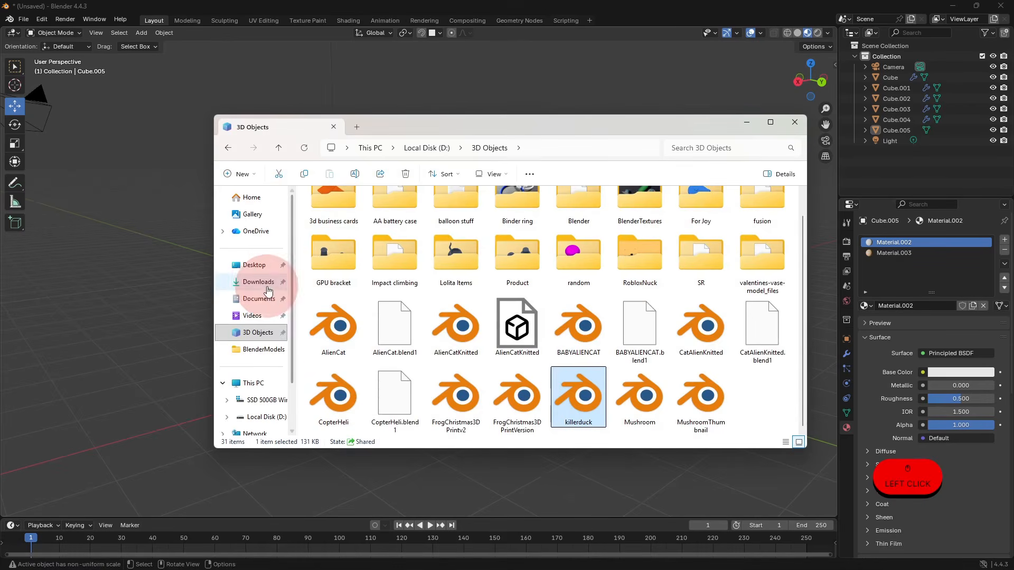
{"action": "left_click", "coordinate": [259, 283]}
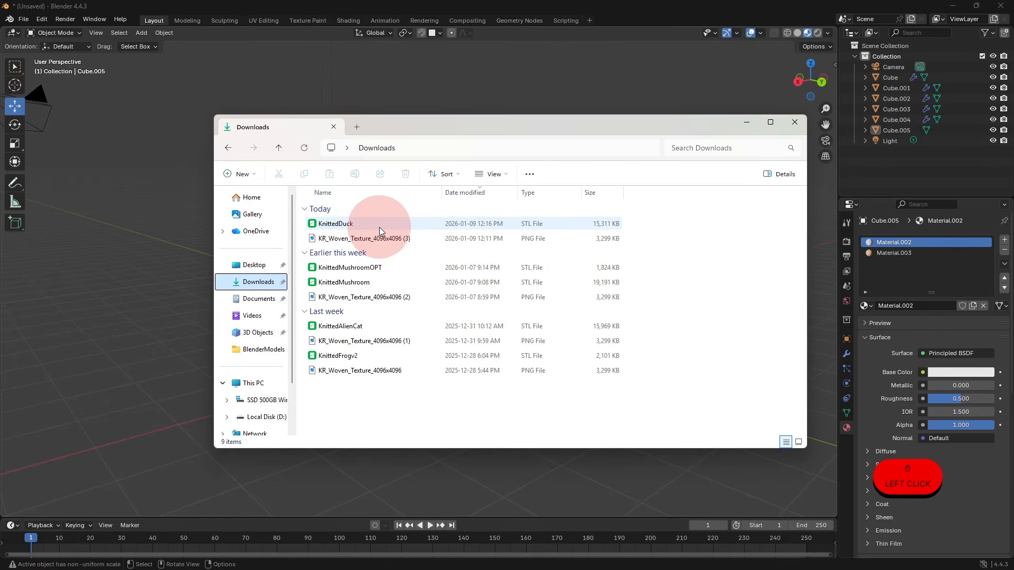
{"action": "left_click", "coordinate": [381, 227]}
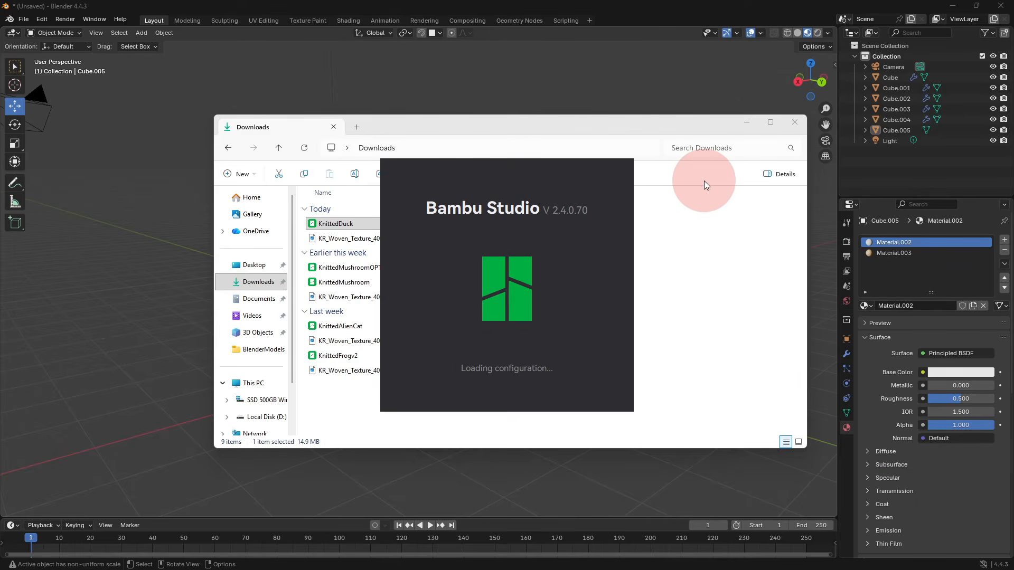
{"action": "left_click", "coordinate": [745, 126]}
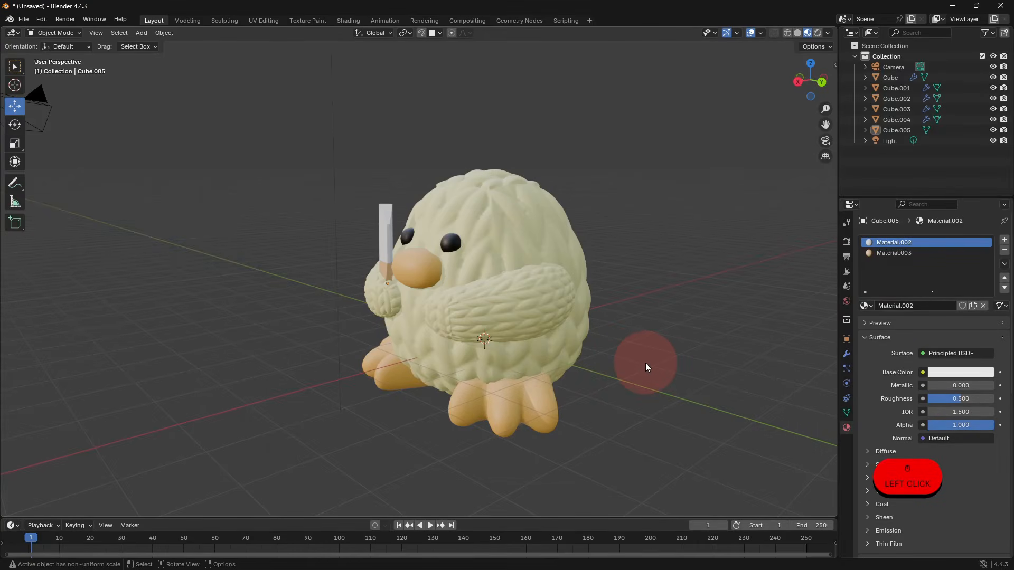
- Switch to Bambu Studio and decline the configuration package update
{"action": "middle_click_drag", "start_coordinate": [645, 362], "coordinate": [650, 404]}
{"action": "mouse_move", "coordinate": [715, 568]}
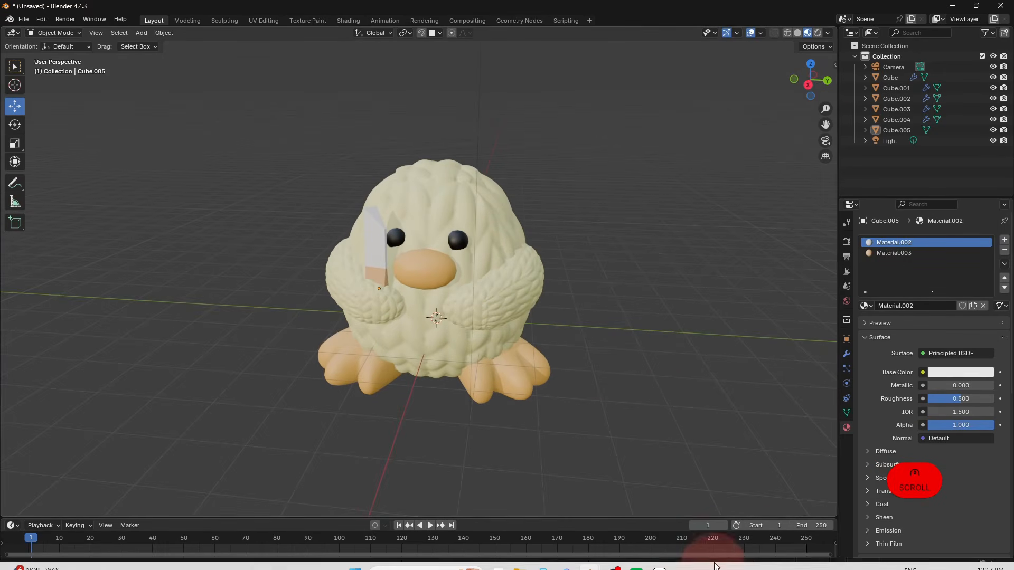
{"action": "scroll", "coordinate": [687, 461], "scroll_direction": "up", "scroll_amount": 5}
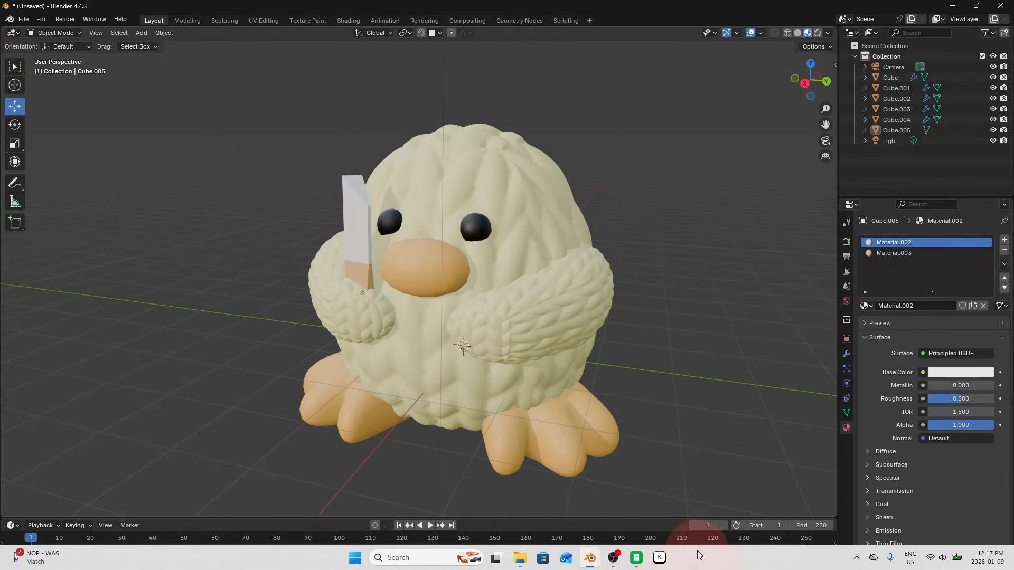
{"action": "mouse_move", "coordinate": [636, 558]}
{"action": "left_click", "coordinate": [636, 515]}
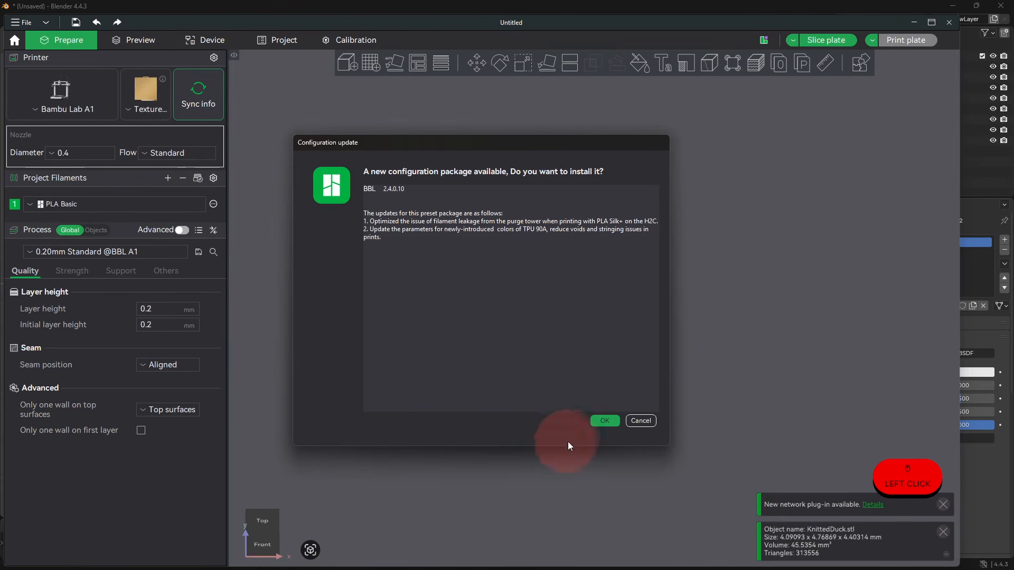
{"action": "left_click", "coordinate": [641, 421]}
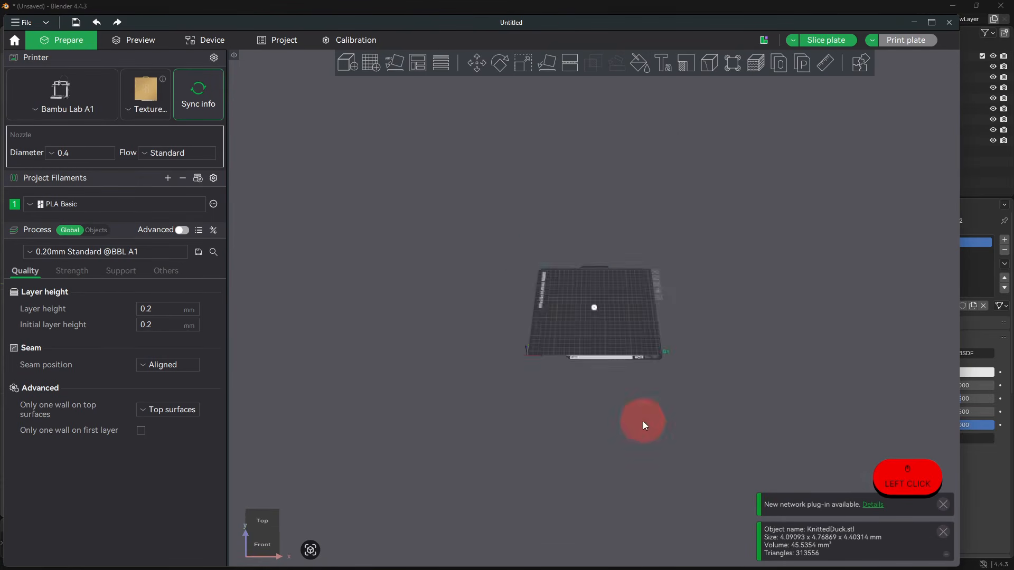
- Scale the duck up uniformly on the build plate to about 125 mm tall
{"action": "scroll", "coordinate": [641, 420], "scroll_direction": "up", "scroll_amount": 3}
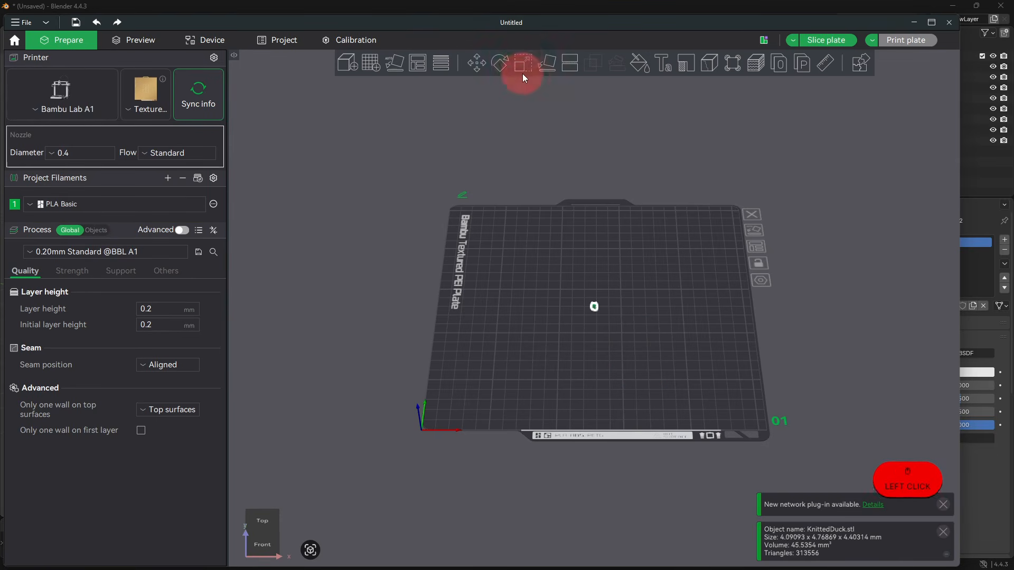
{"action": "left_click", "coordinate": [499, 75]}
{"action": "left_click", "coordinate": [594, 308]}
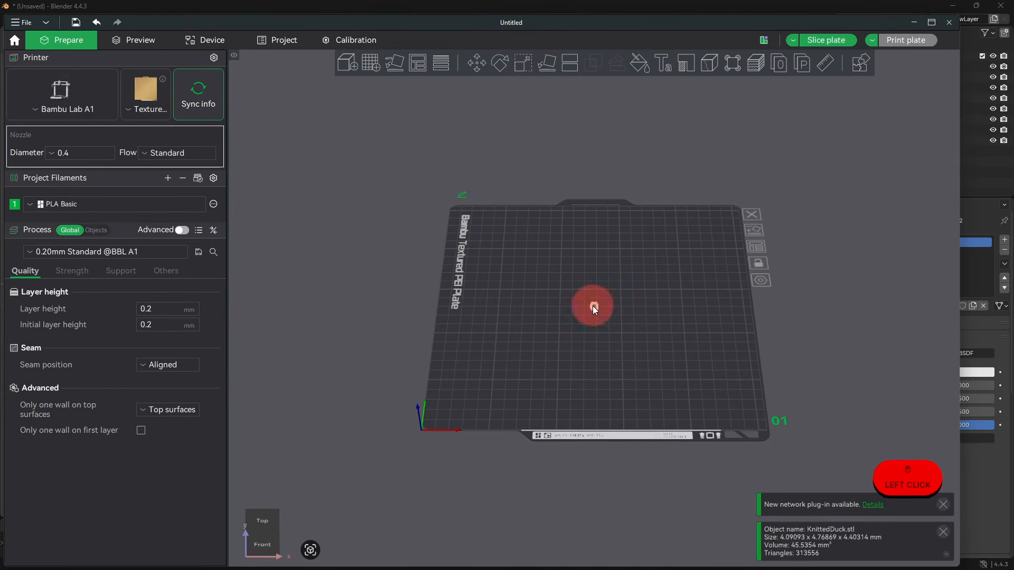
{"action": "left_click", "coordinate": [524, 64]}
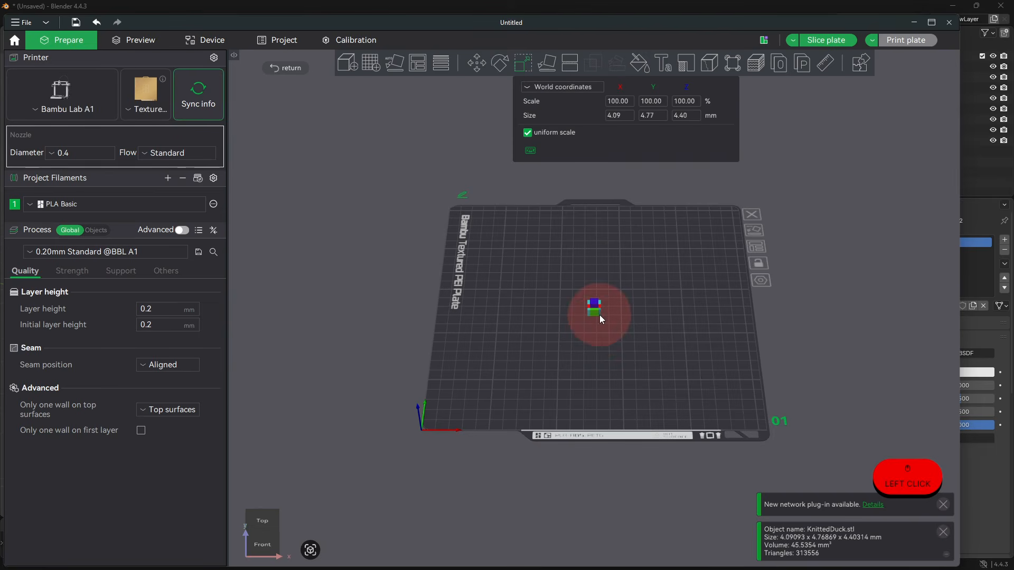
{"action": "left_click_drag", "start_coordinate": [600, 315], "coordinate": [704, 349]}
{"action": "left_click", "coordinate": [799, 210]}
{"action": "left_click_drag", "start_coordinate": [763, 252], "coordinate": [708, 367]}
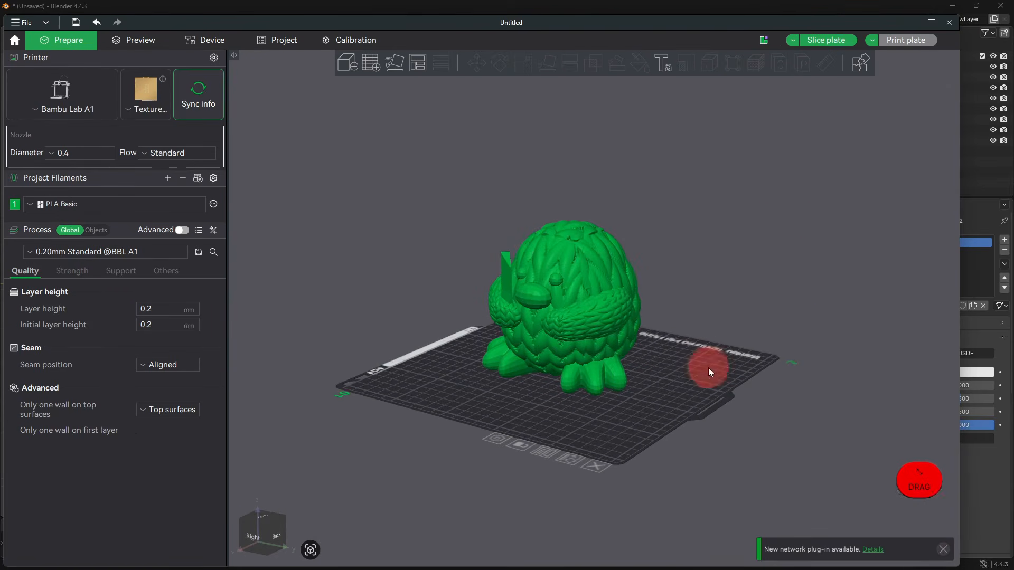
- Enable supports of type tree(auto) and slice the plate
{"action": "left_click", "coordinate": [119, 272]}
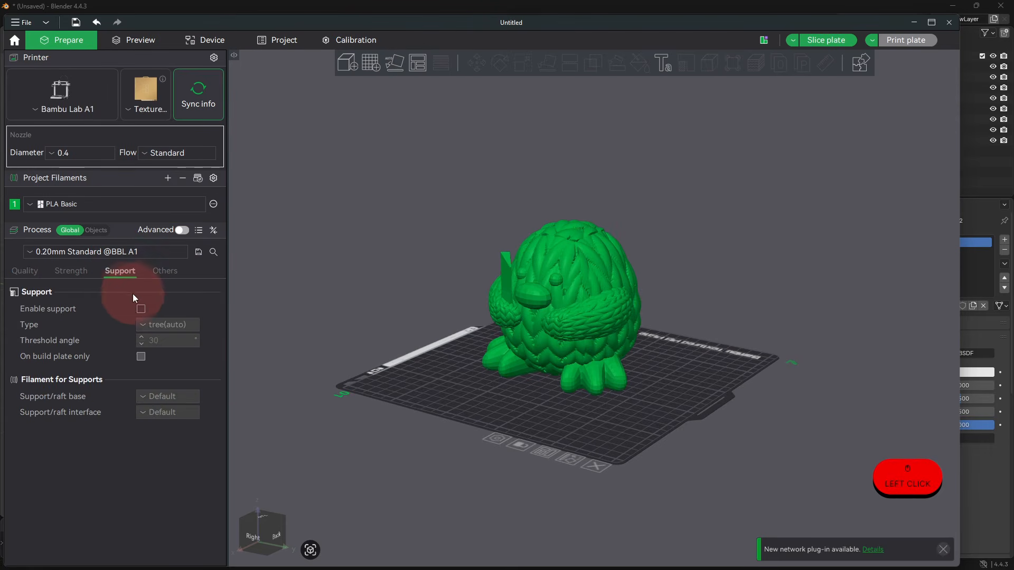
{"action": "left_click", "coordinate": [141, 309]}
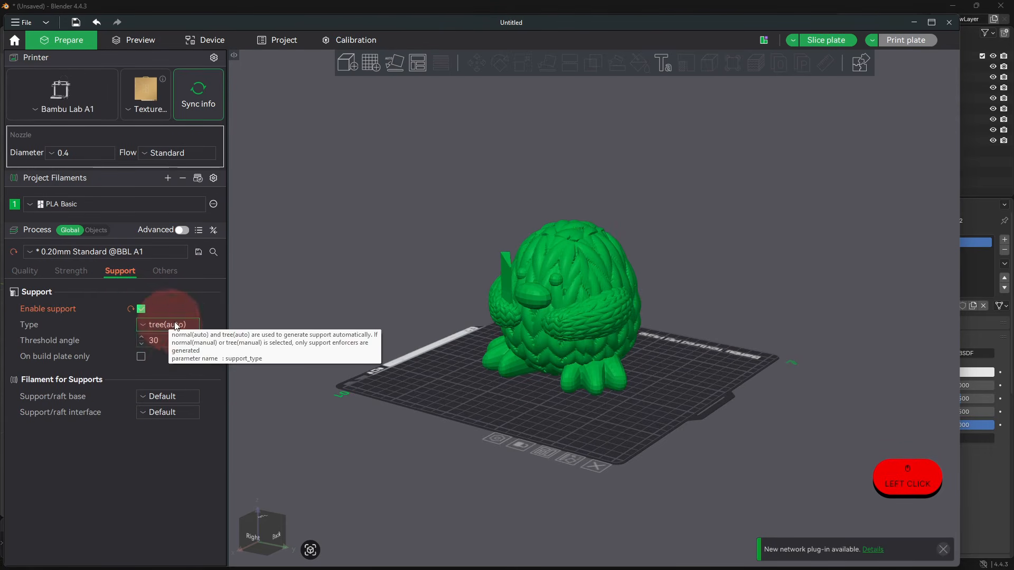
{"action": "left_click", "coordinate": [140, 324]}
{"action": "left_click", "coordinate": [172, 360]}
{"action": "left_click", "coordinate": [696, 159]}
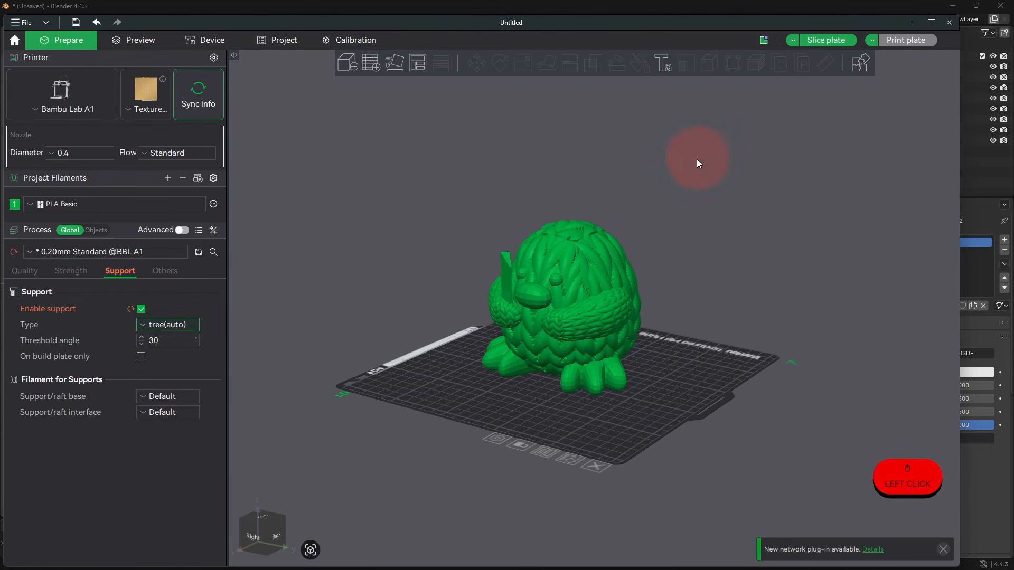
{"action": "left_click", "coordinate": [823, 40]}
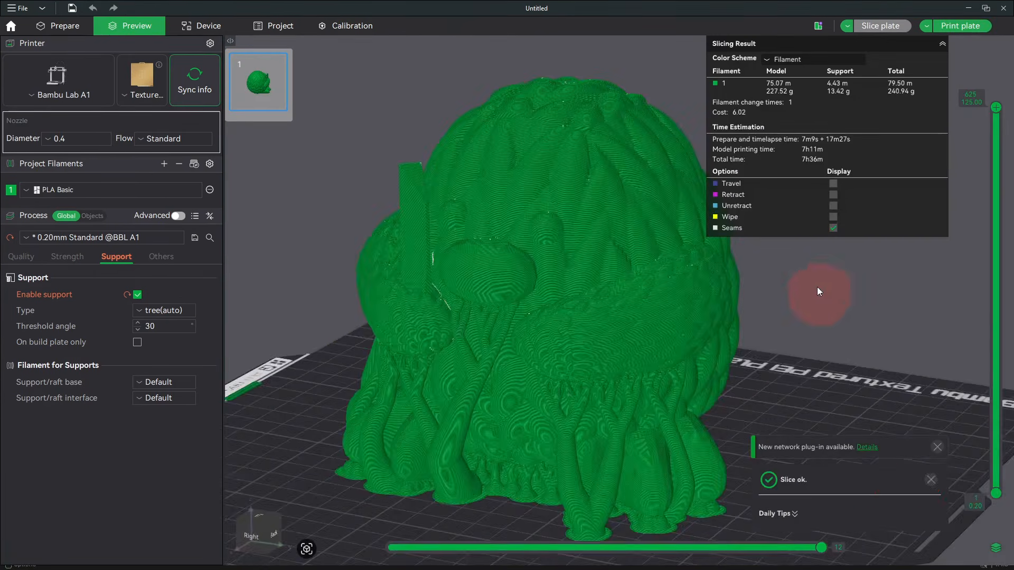
- Examine the sliced duck and its tree supports from several angles in the preview
{"action": "left_click_drag", "start_coordinate": [763, 293], "coordinate": [565, 291]}
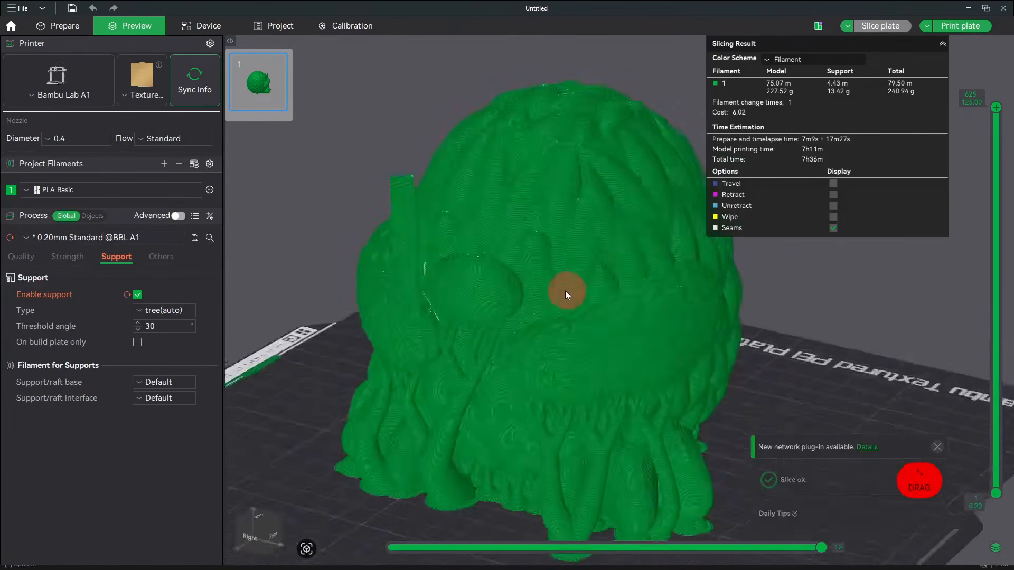
{"action": "scroll", "coordinate": [566, 287], "scroll_direction": "up", "scroll_amount": 2}
{"action": "scroll", "coordinate": [565, 286], "scroll_direction": "down", "scroll_amount": 3}
{"action": "left_click_drag", "start_coordinate": [618, 331], "coordinate": [412, 334]}
{"action": "scroll", "coordinate": [398, 329], "scroll_direction": "up", "scroll_amount": 1}
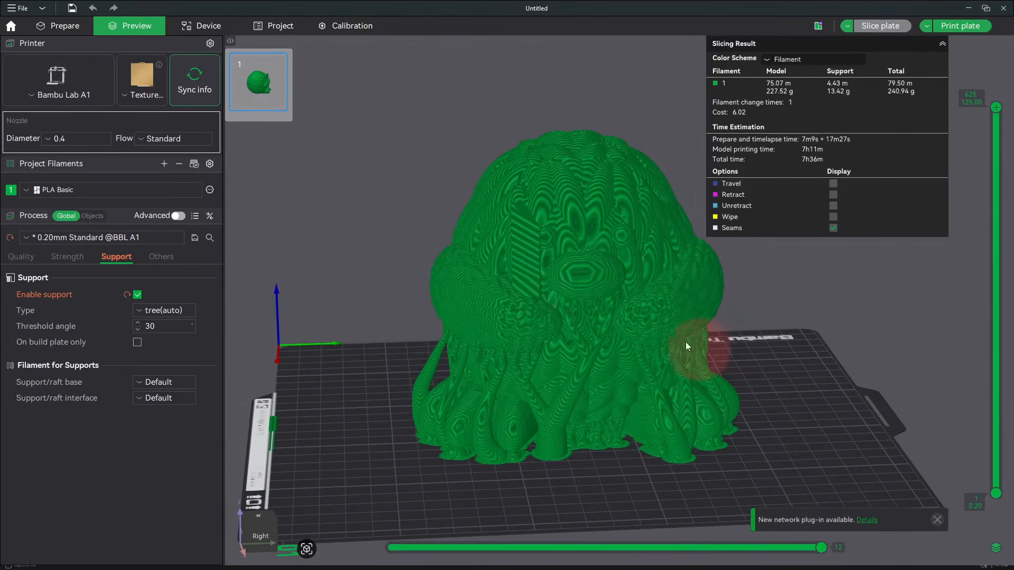
{"action": "left_click", "coordinate": [705, 357]}
{"action": "left_click_drag", "start_coordinate": [705, 357], "coordinate": [587, 281]}
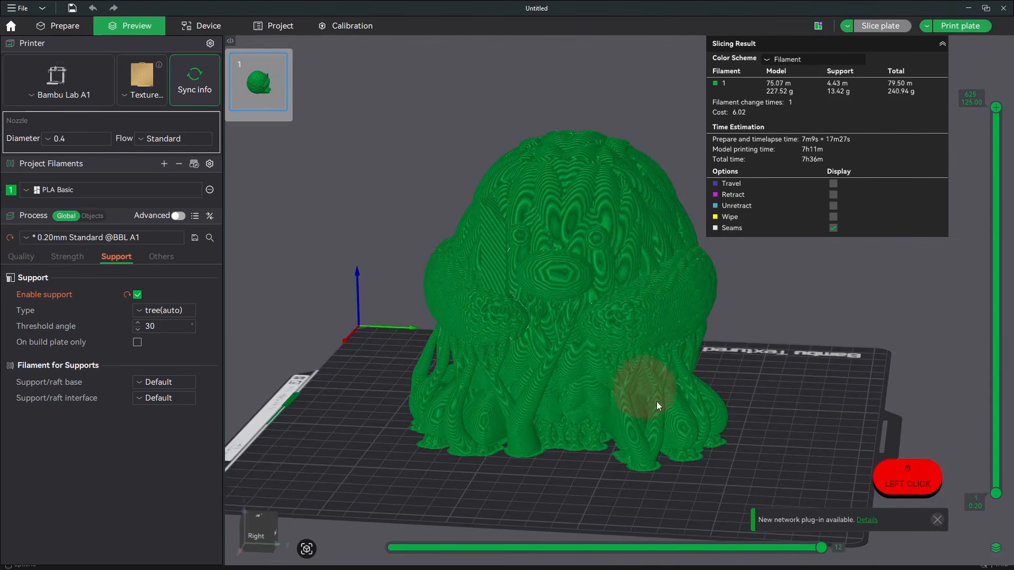
{"action": "left_click_drag", "start_coordinate": [657, 403], "coordinate": [782, 249]}
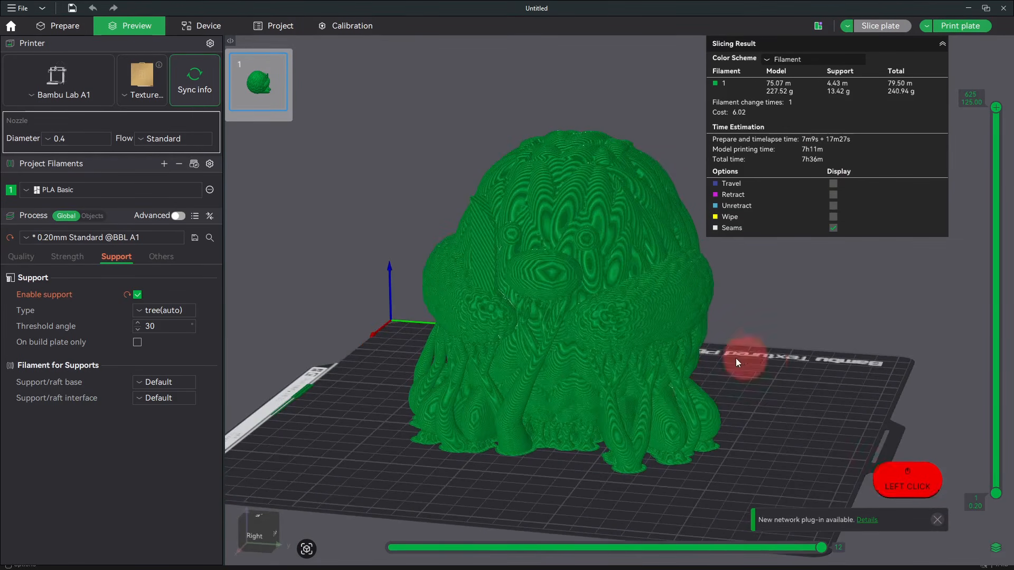
{"action": "left_click_drag", "start_coordinate": [738, 363], "coordinate": [623, 340]}
{"action": "left_click_drag", "start_coordinate": [639, 376], "coordinate": [666, 373]}
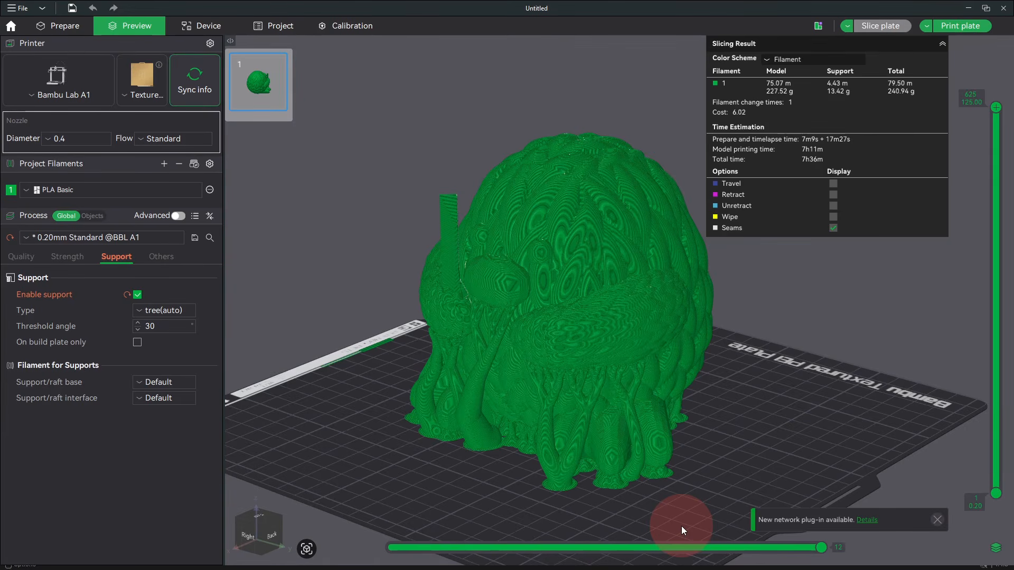
{"action": "mouse_move", "coordinate": [739, 463]}
{"action": "left_mouse_down"}
{"action": "mouse_move", "coordinate": [768, 461]}
{"action": "mouse_move", "coordinate": [734, 459]}
{"action": "left_mouse_up"}
{"action": "scroll", "coordinate": [768, 461], "scroll_direction": "up", "scroll_amount": 3}
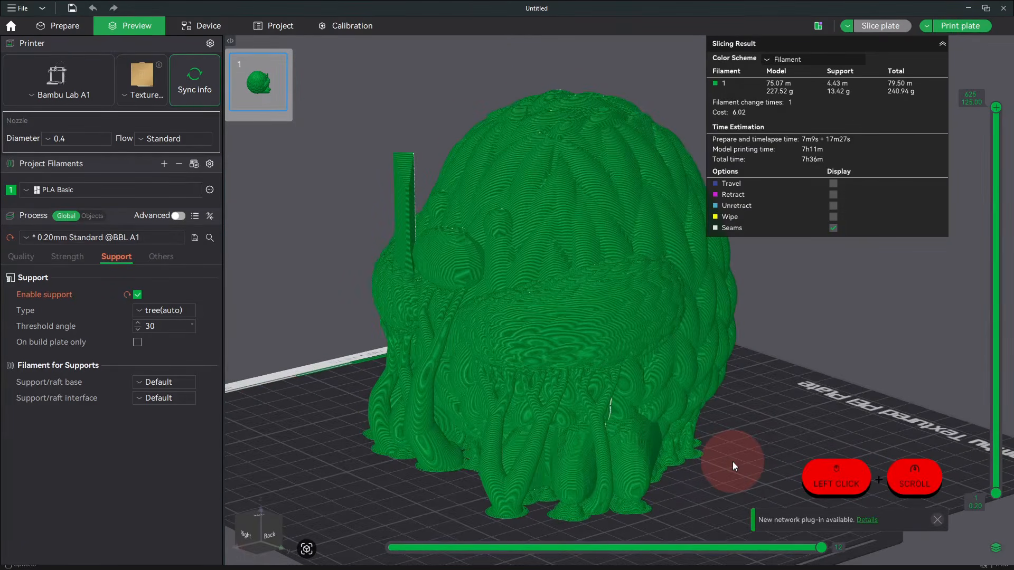